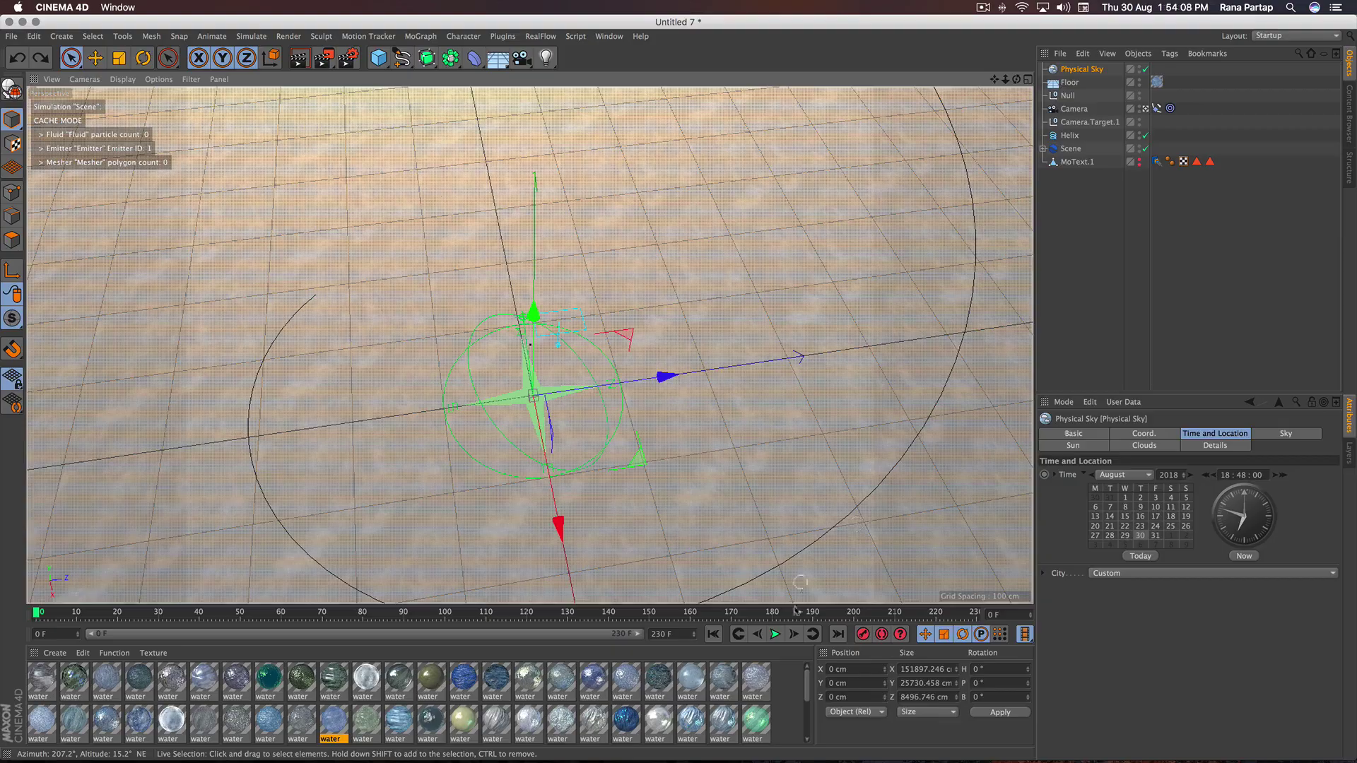
Play the finished W fluid simulation on the timeline, then pause it
left_click(775, 634)
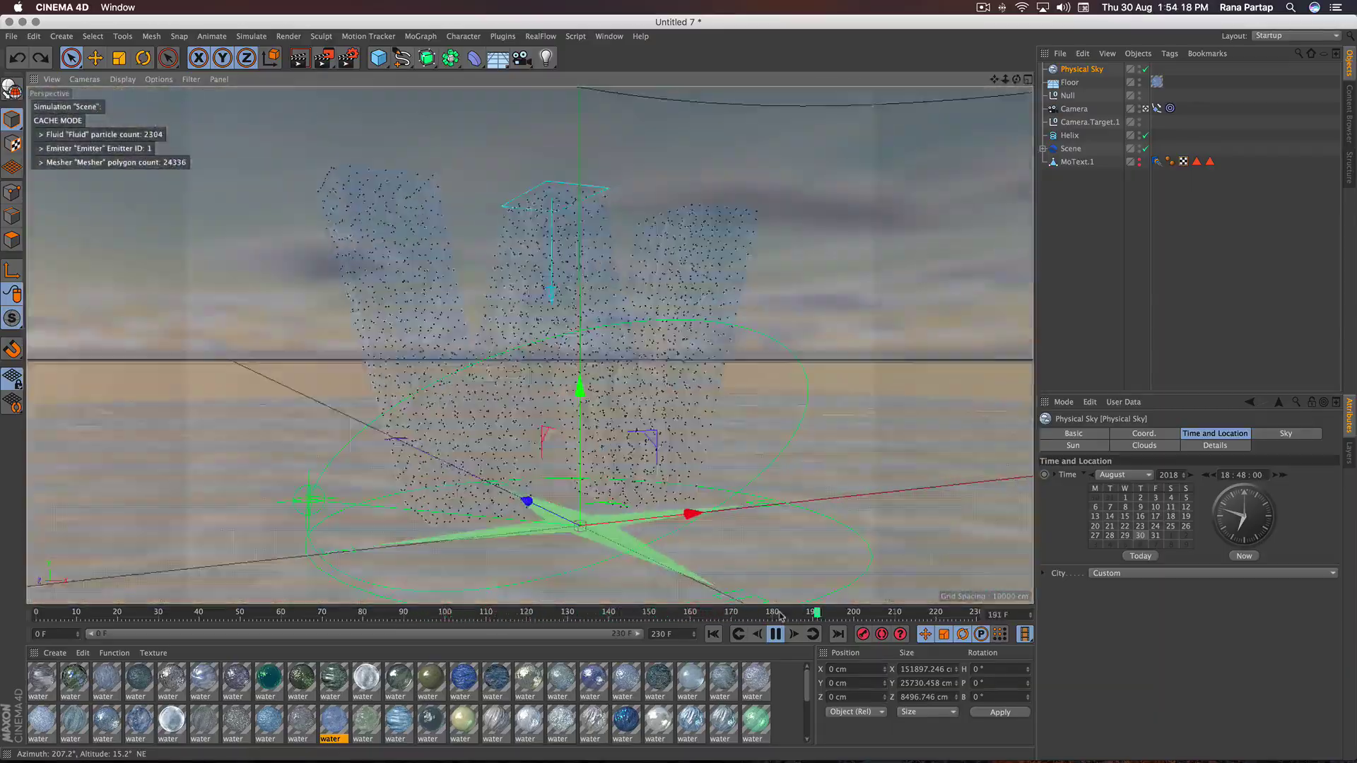
left_click(779, 636)
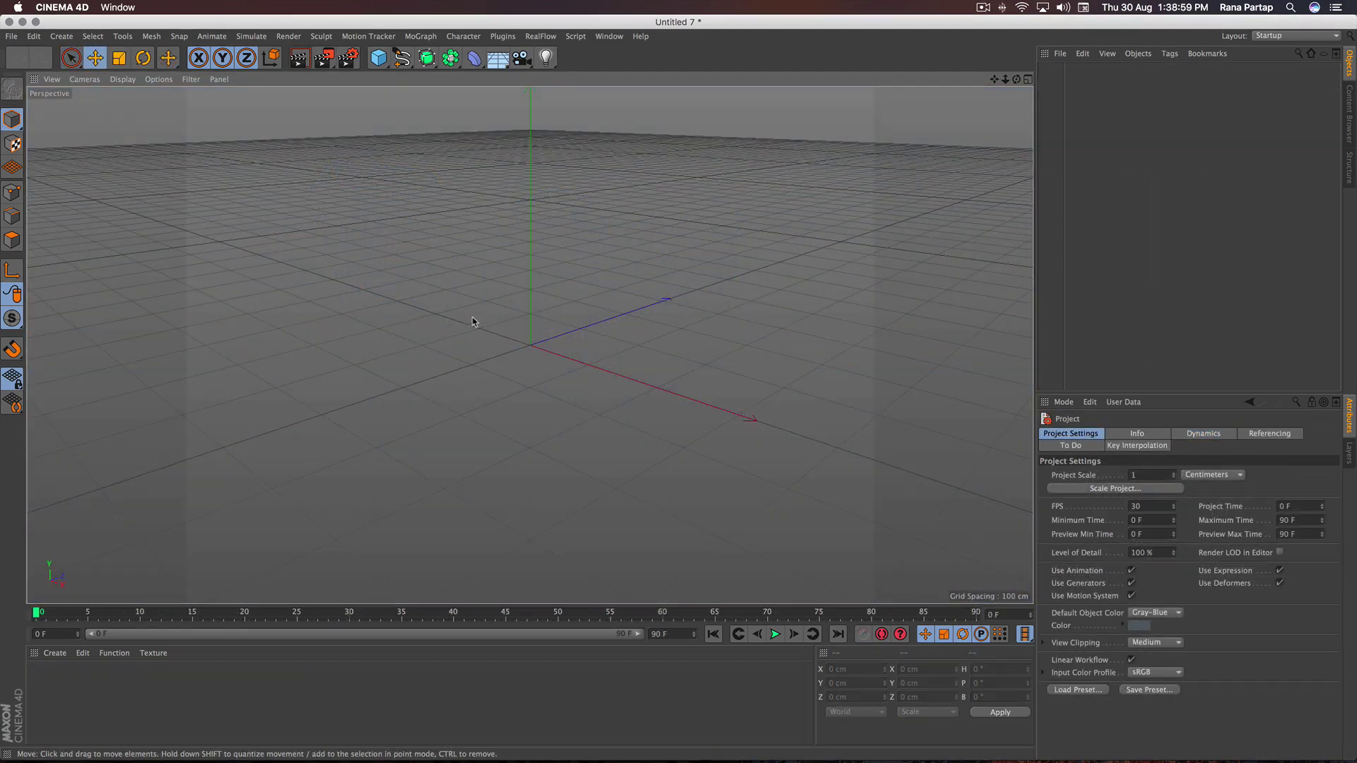
Add a MoGraph MoText object with Middle alignment
left_click(421, 36)
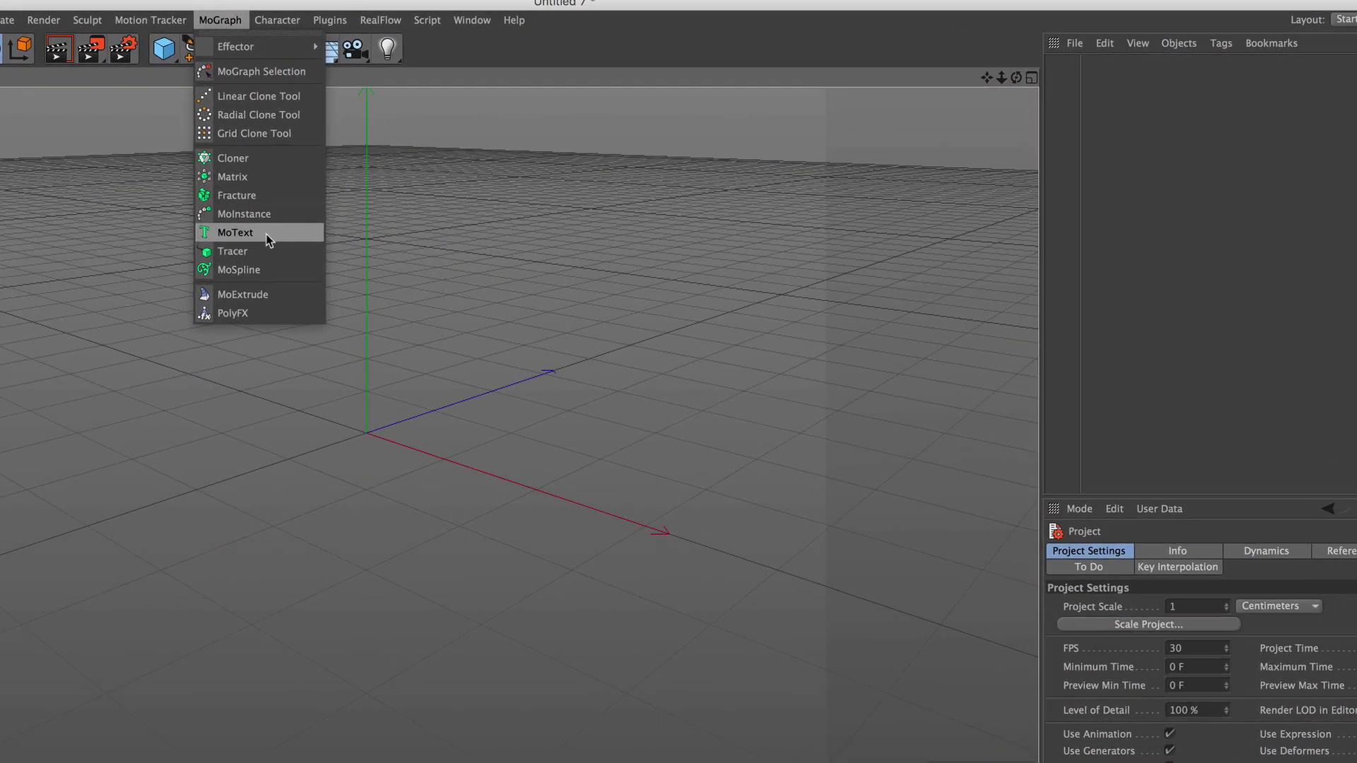
left_click(443, 205)
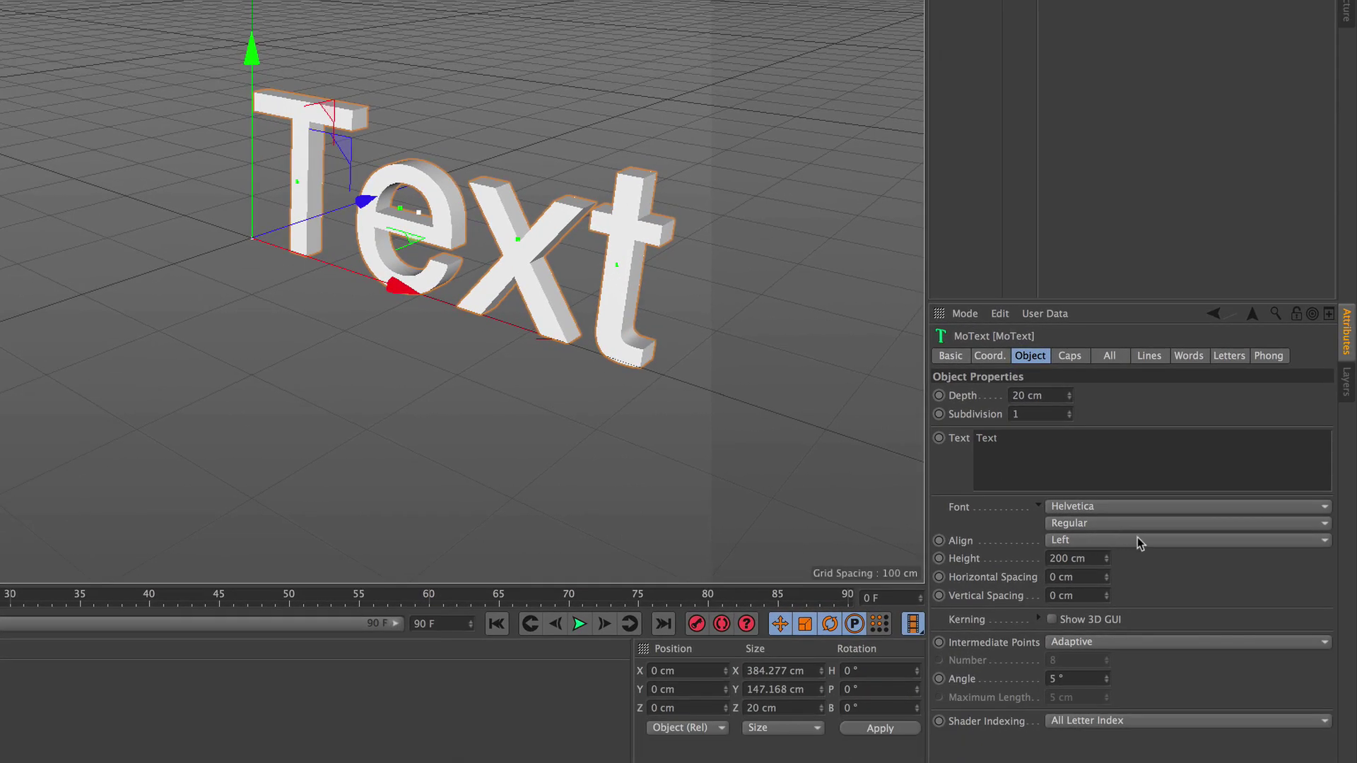
left_click(1138, 540)
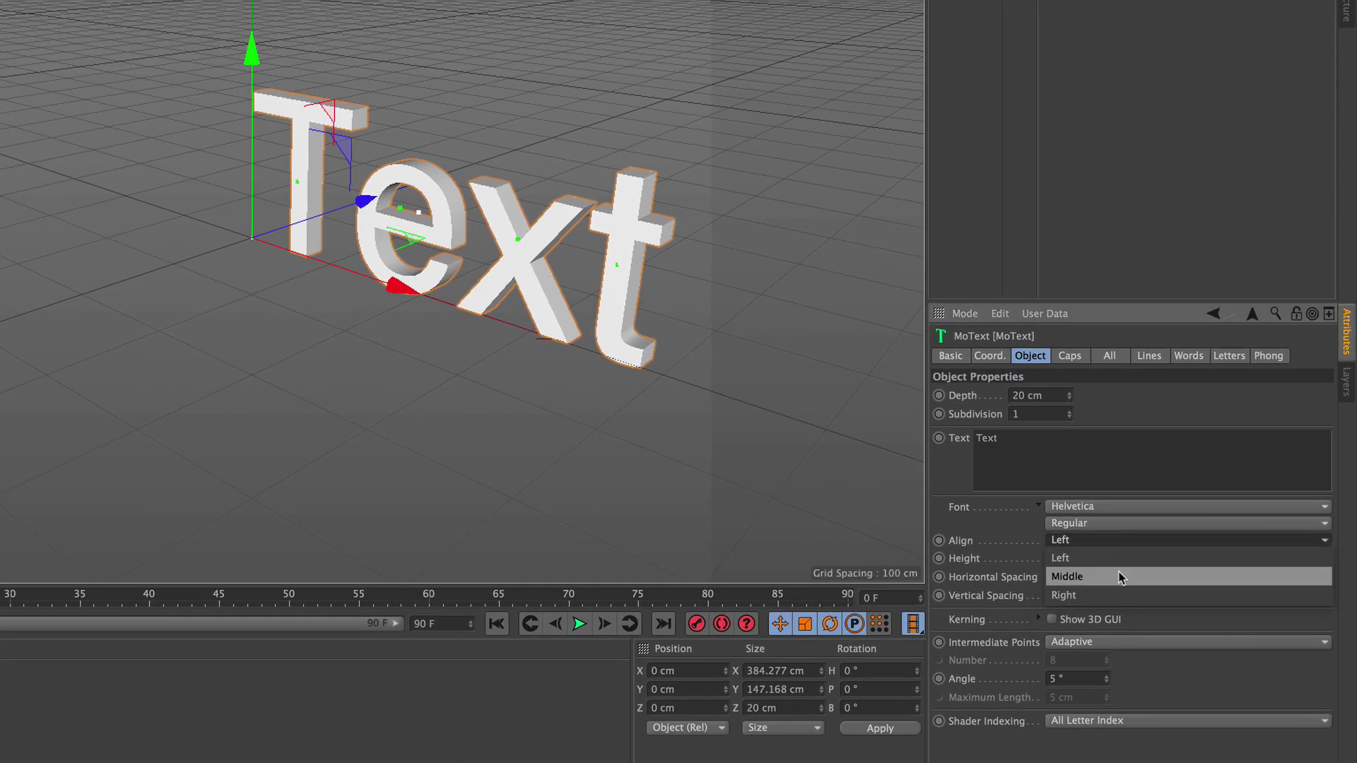
left_click(1121, 578)
Set the MoText font to Proxima Nova Black and change its text to W
left_click(1103, 507)
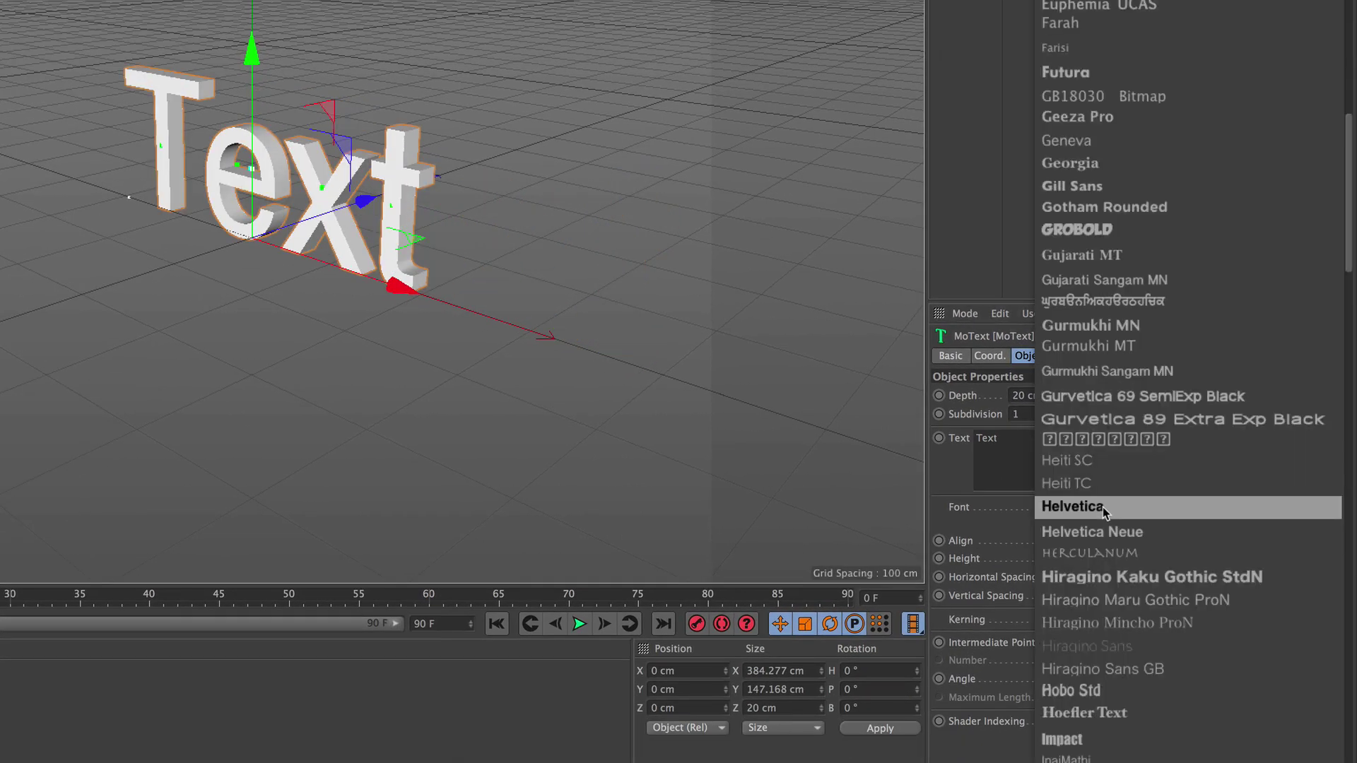
scroll(1102, 506, "down", 5)
scroll(1103, 503, "down", 5)
scroll(1104, 503, "down", 5)
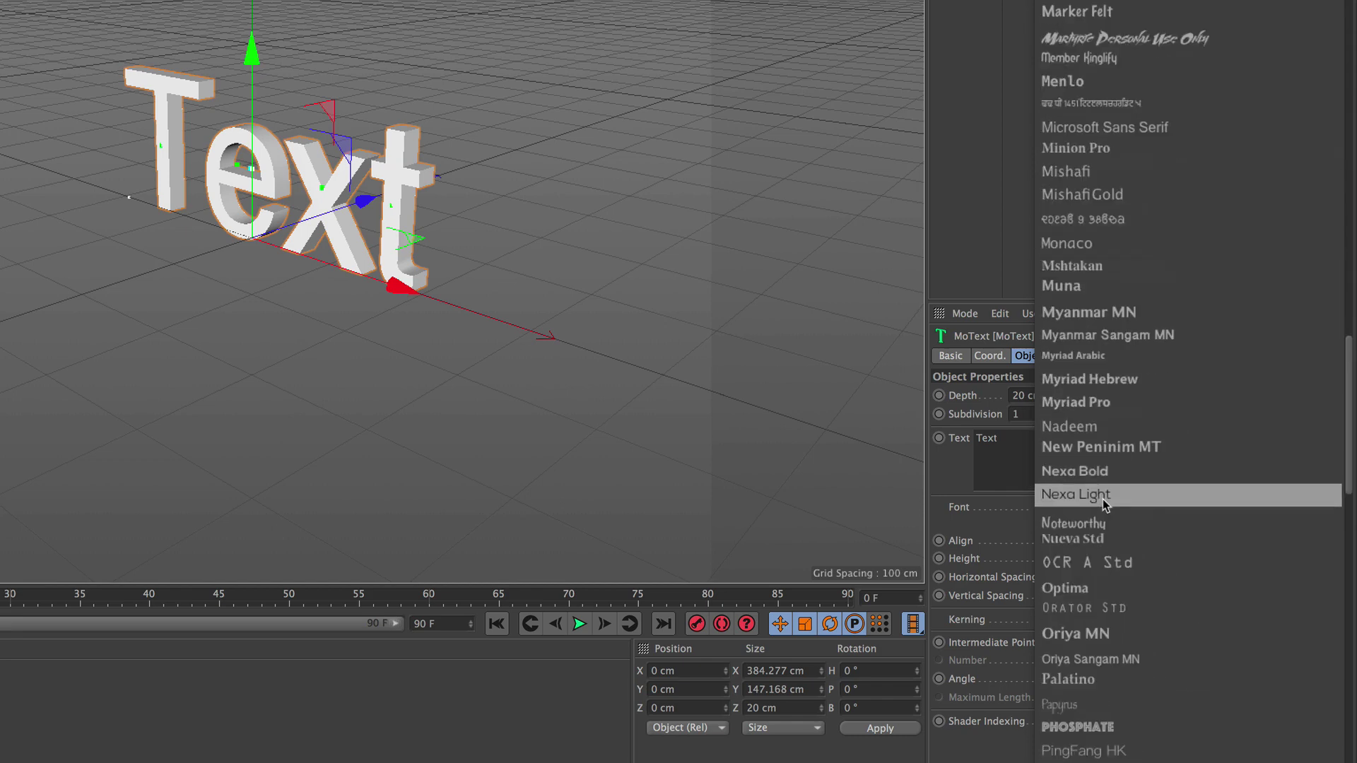
scroll(1103, 503, "down", 3)
scroll(1103, 499, "down", 4)
scroll(1102, 499, "down", 2)
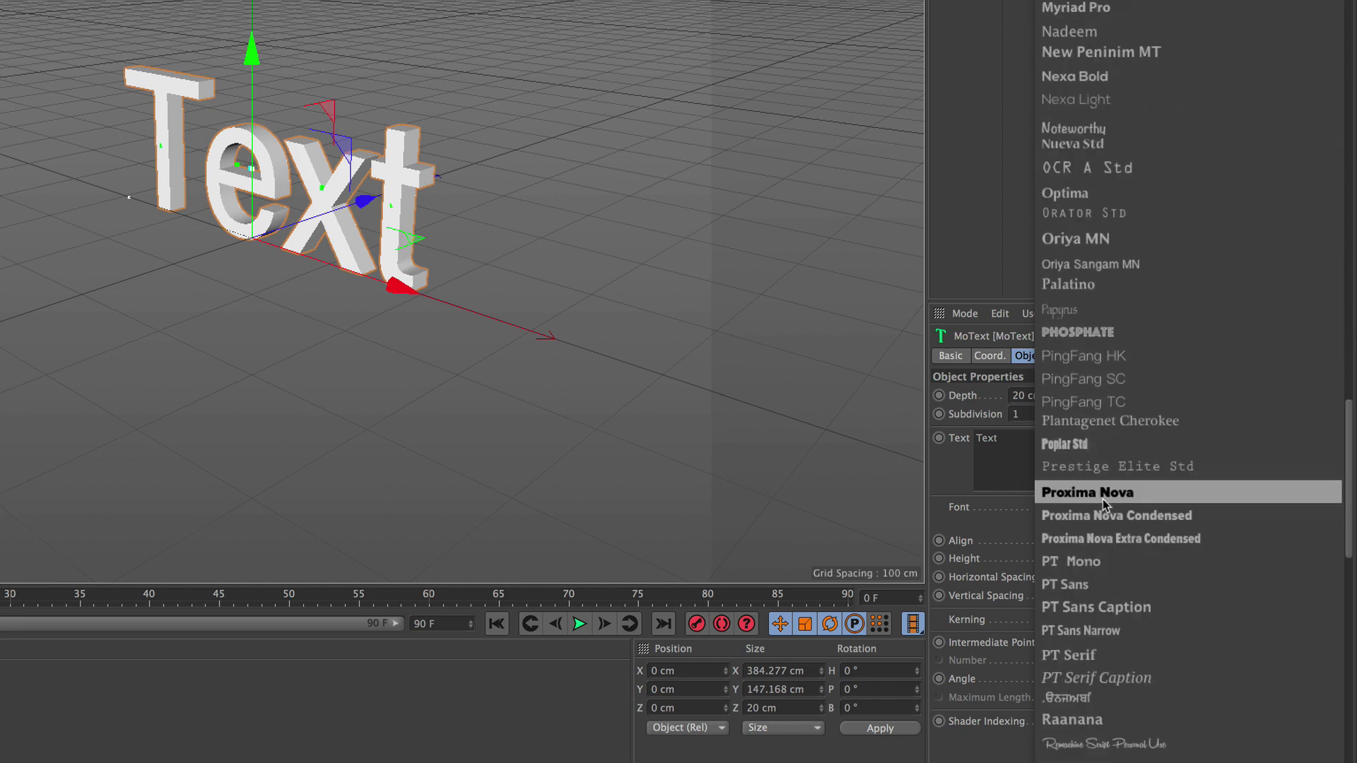
left_click(1155, 497)
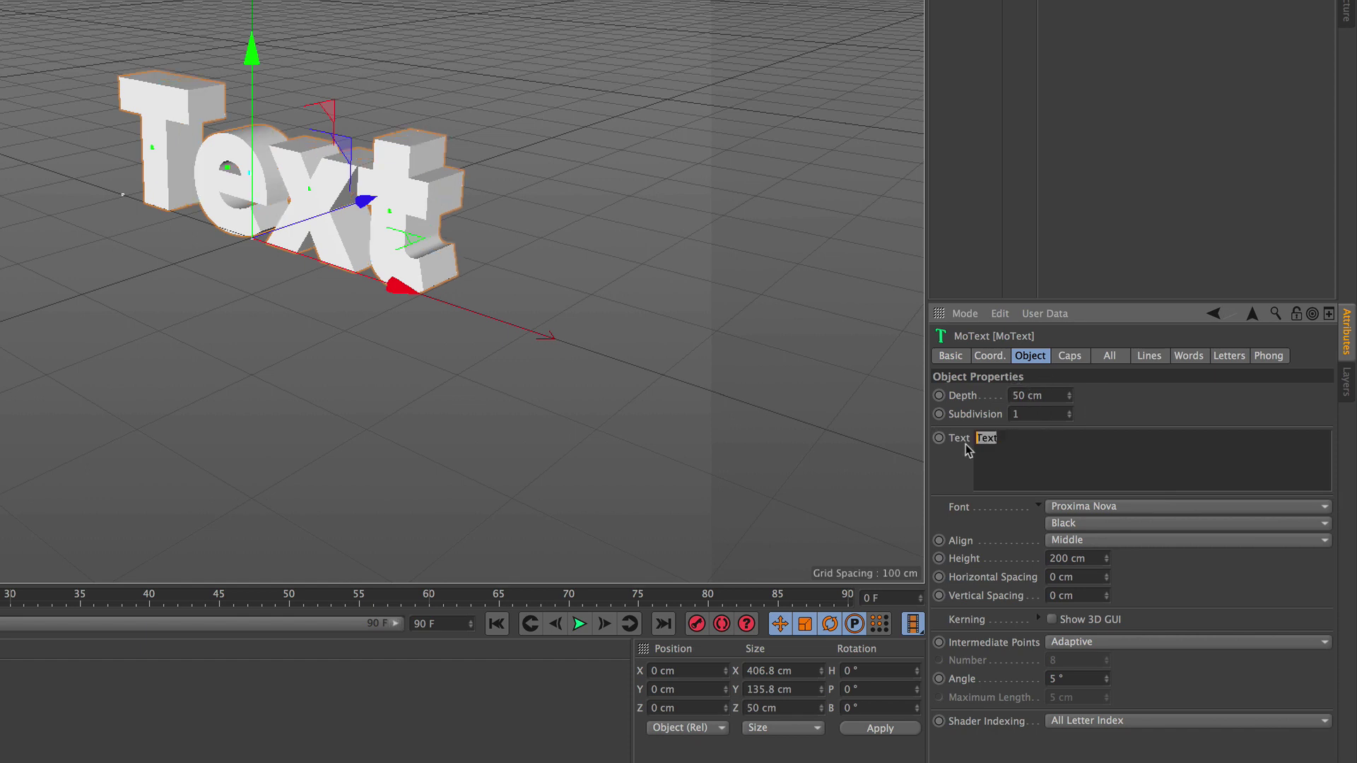
type("W")
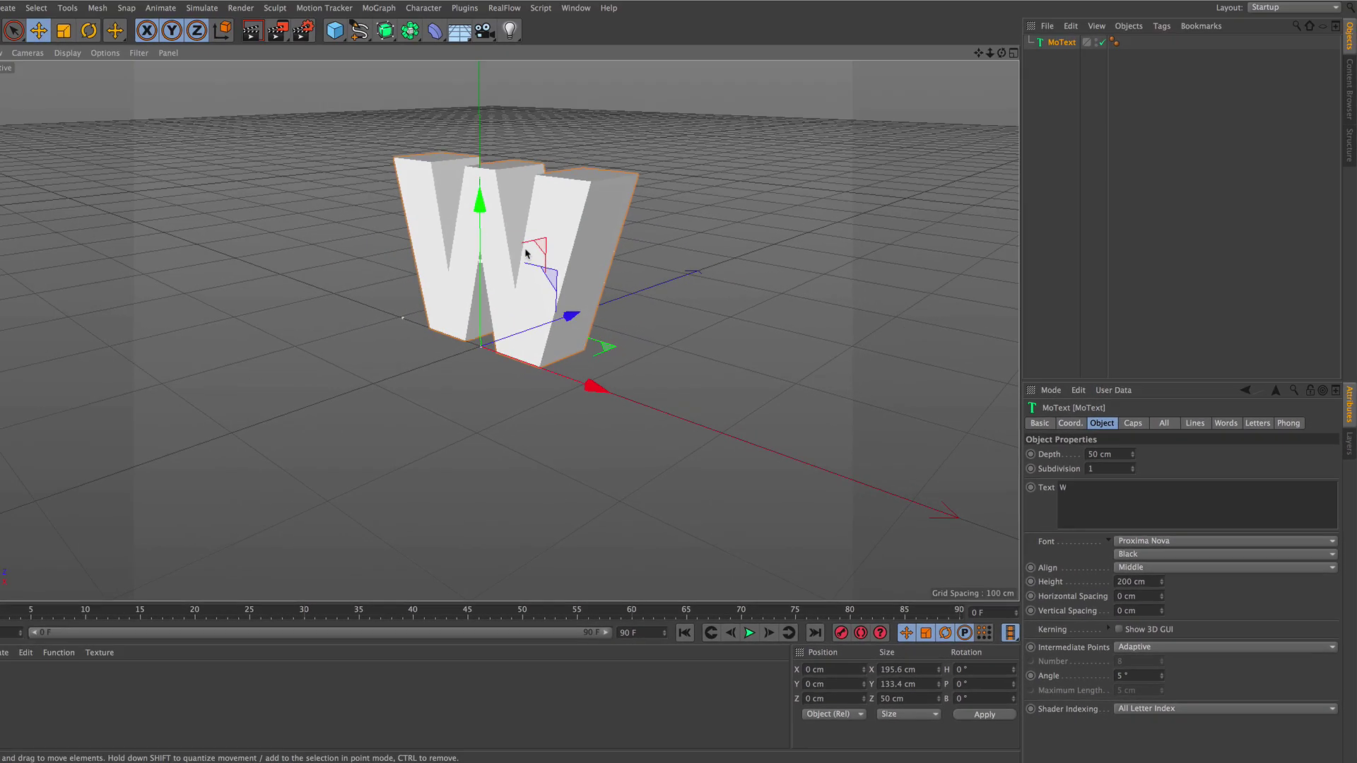
Expand the editable W text's hierarchy and select its nested extrude objects
scroll(544, 334, "up", 5)
scroll(544, 334, "up", 2)
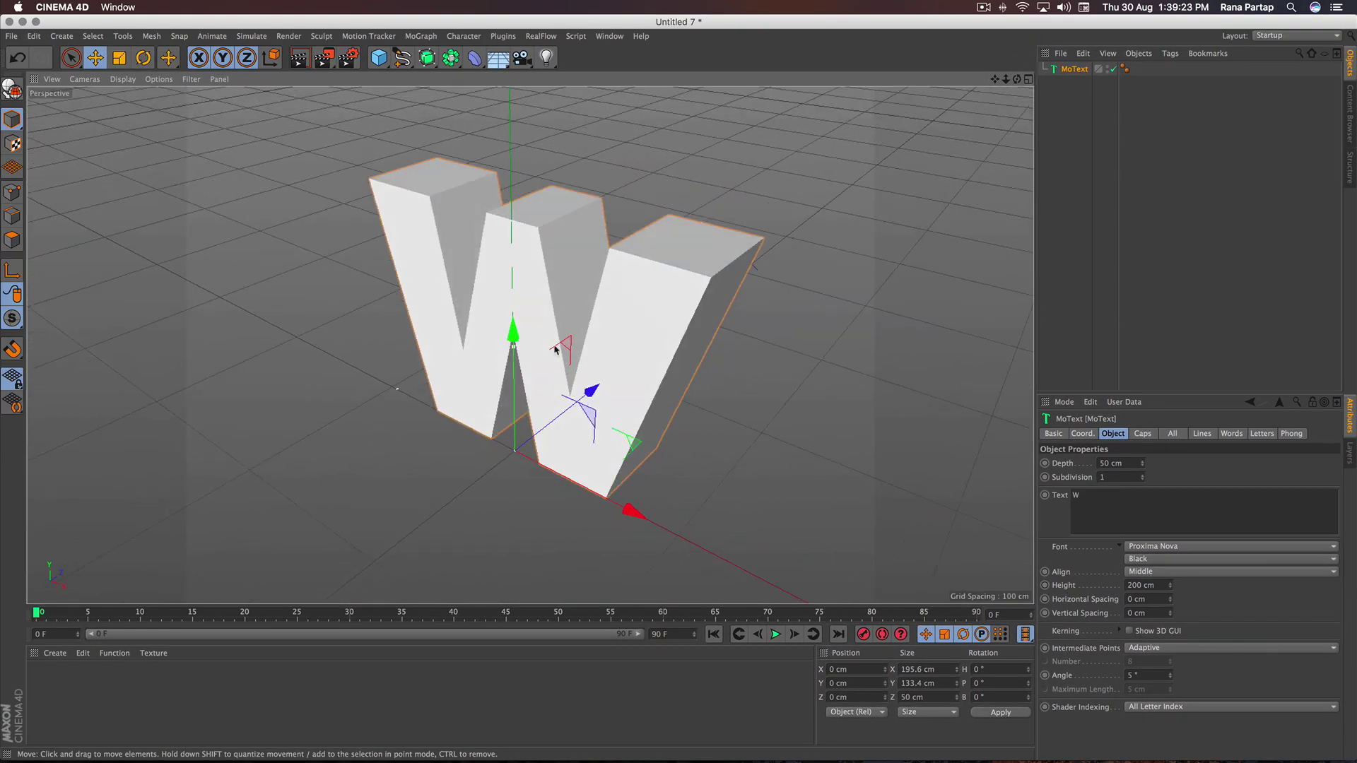
scroll(548, 335, "up", 2)
scroll(558, 337, "up", 2)
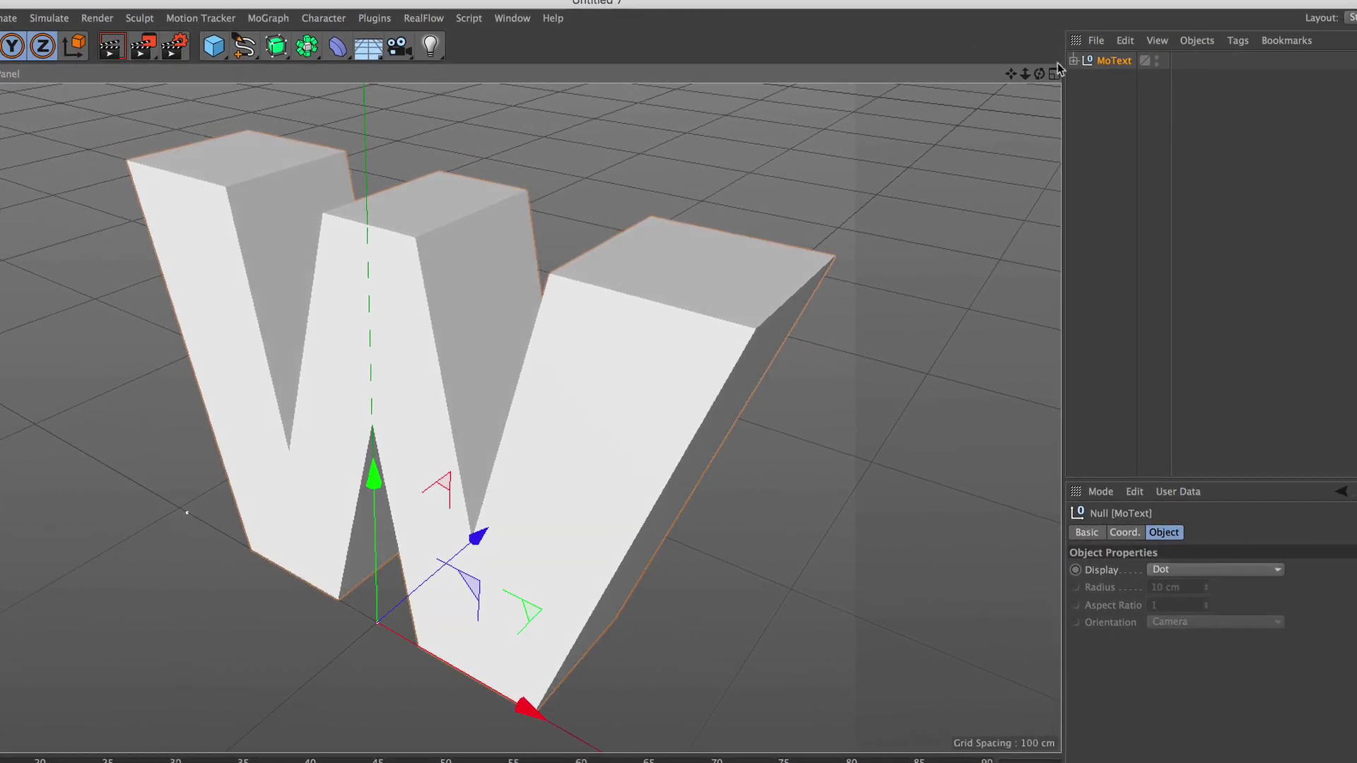
left_click(1074, 61)
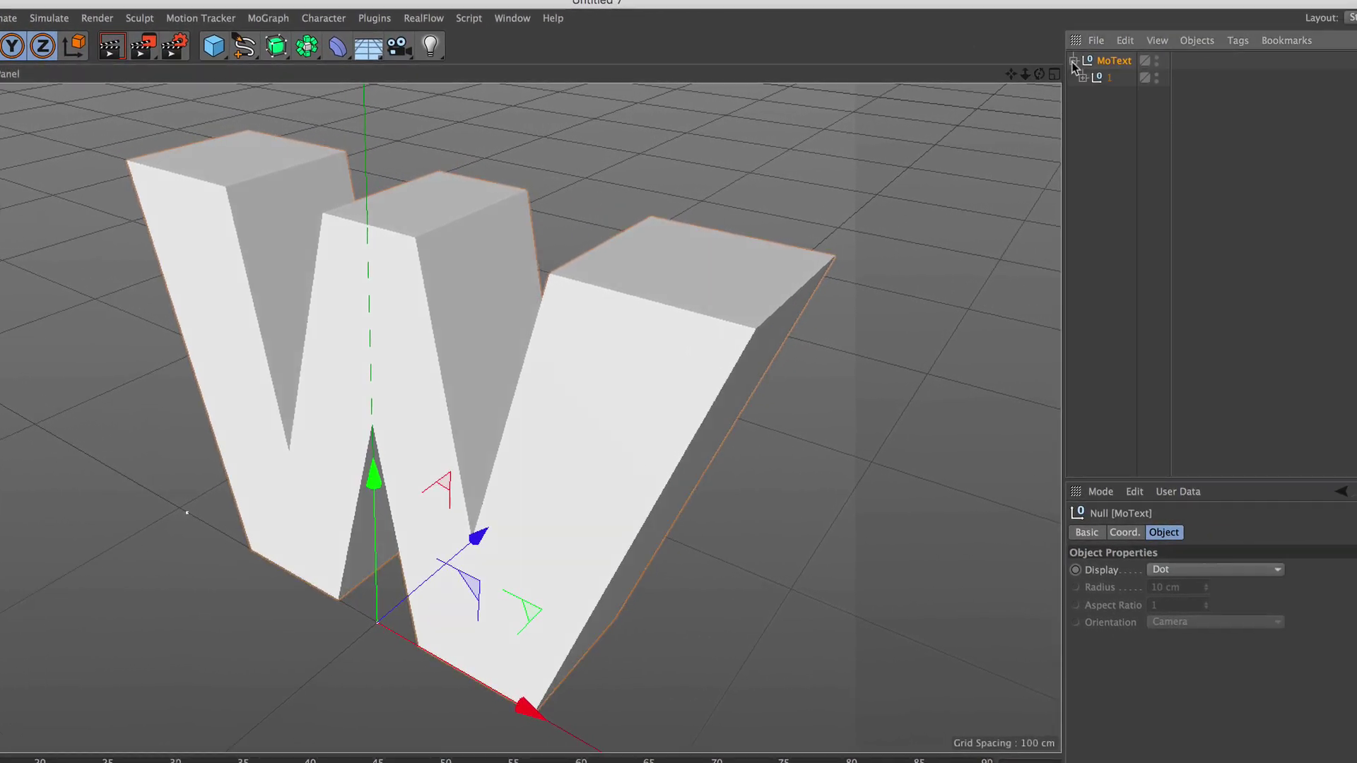
left_click(1082, 78)
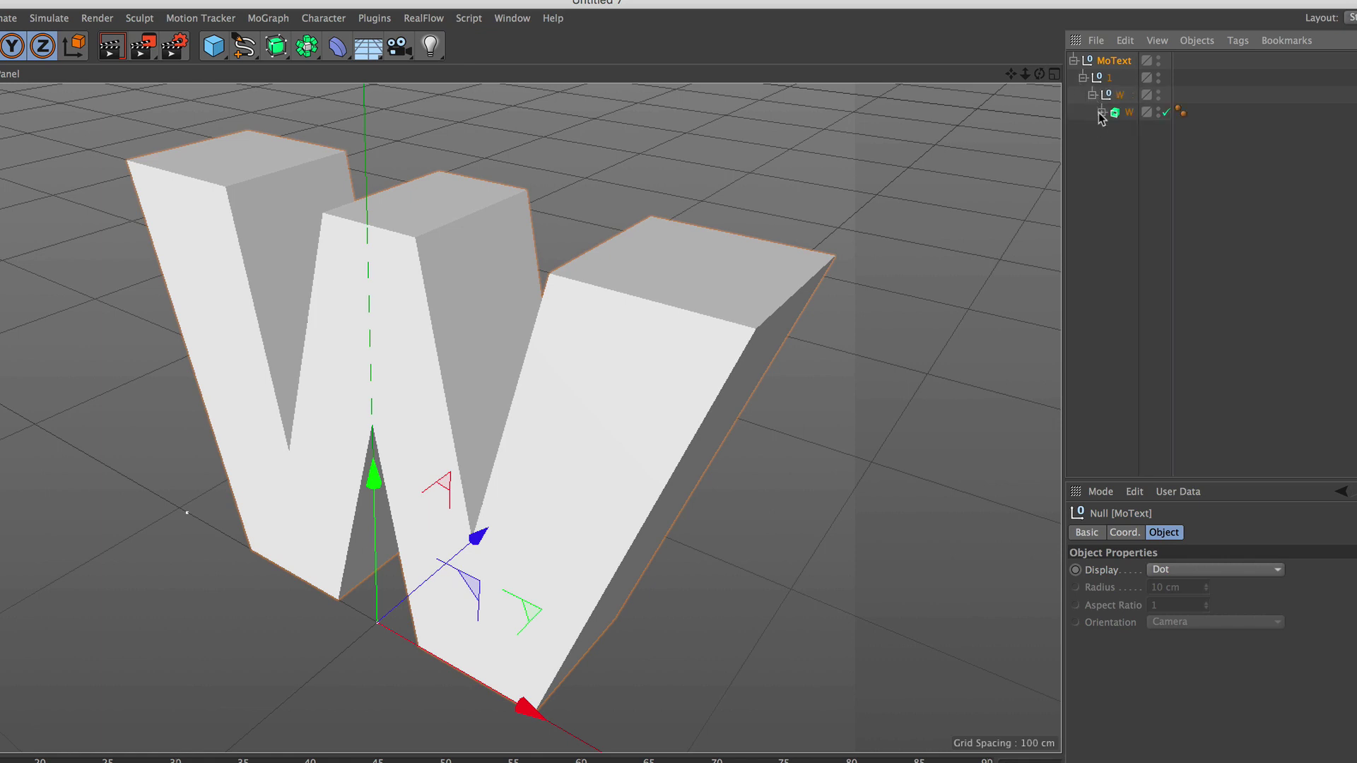
left_click(1101, 113)
left_click_drag(1096, 176, 1132, 62)
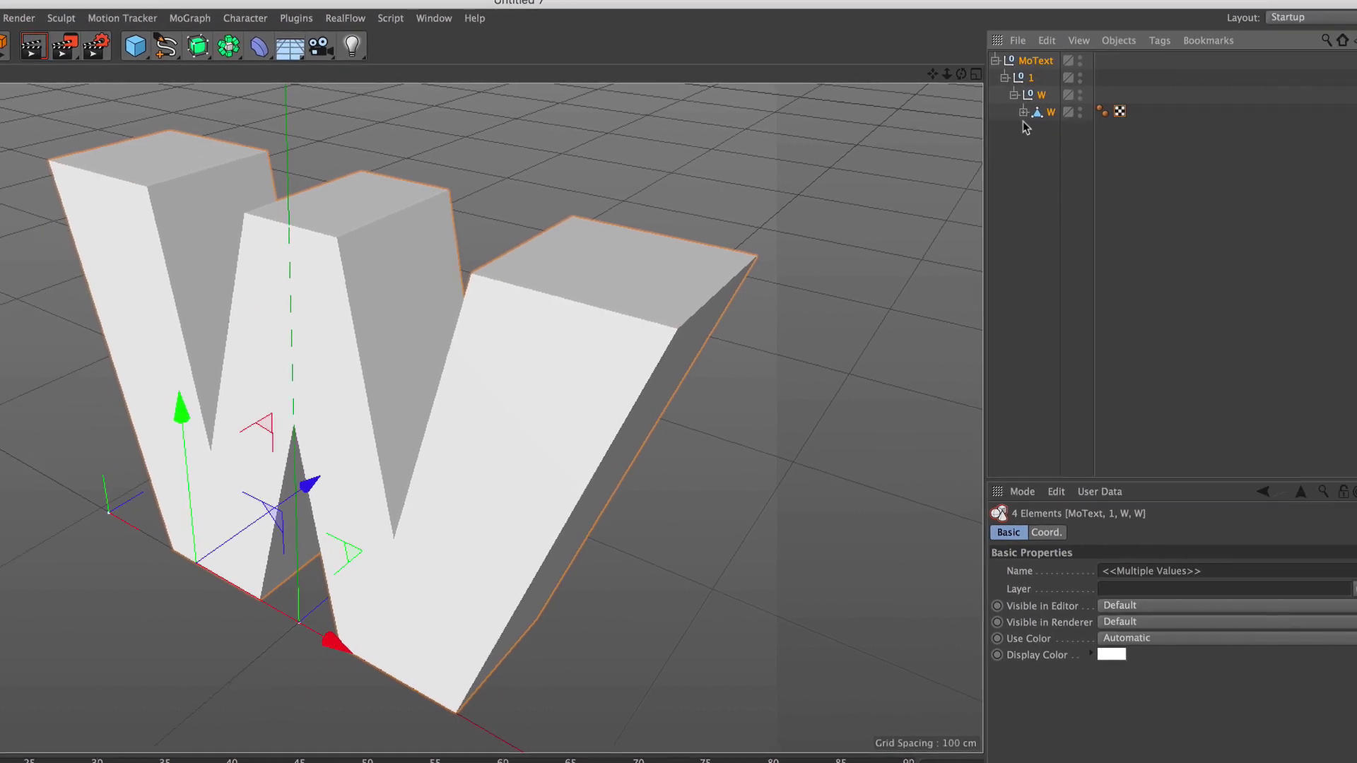
Select all six W parts including caps and merge them with Connect Objects + Delete
left_click(1023, 114)
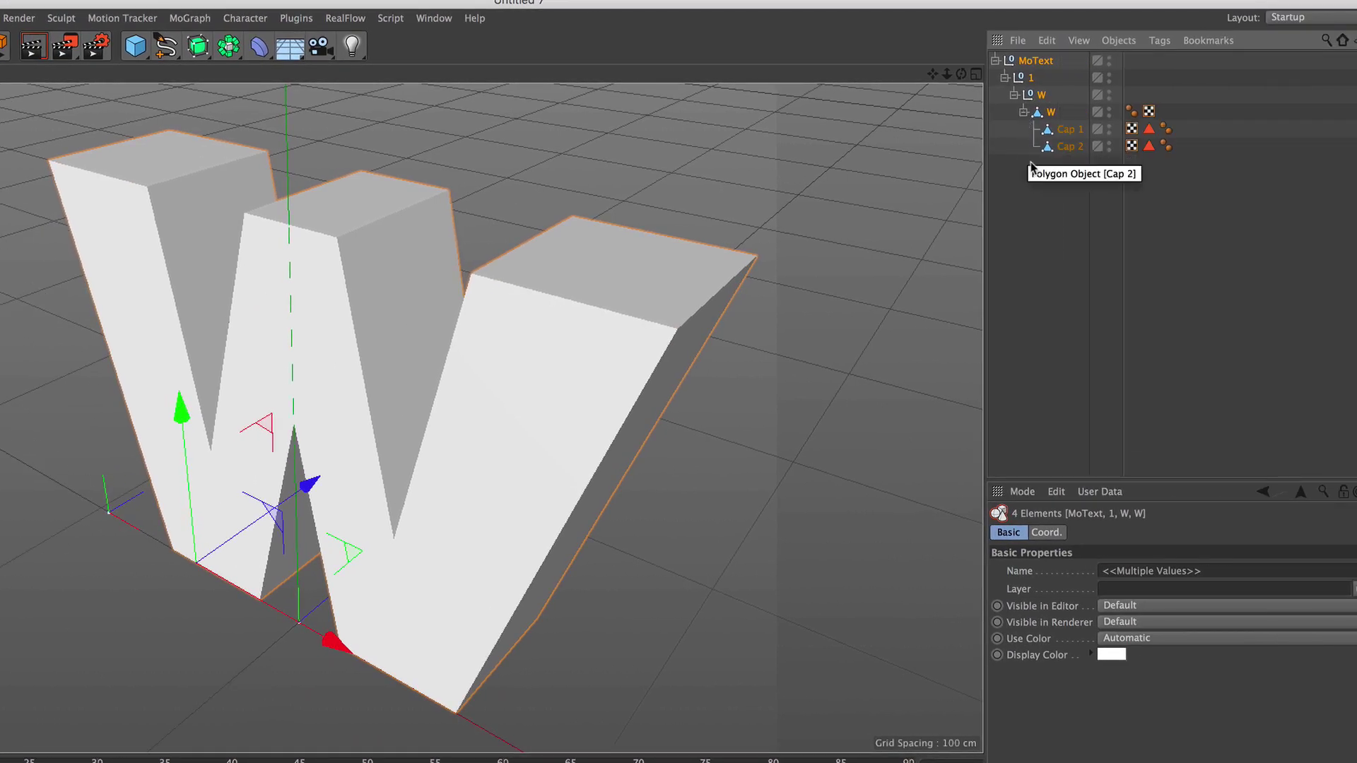
left_click_drag(1025, 192, 1055, 63)
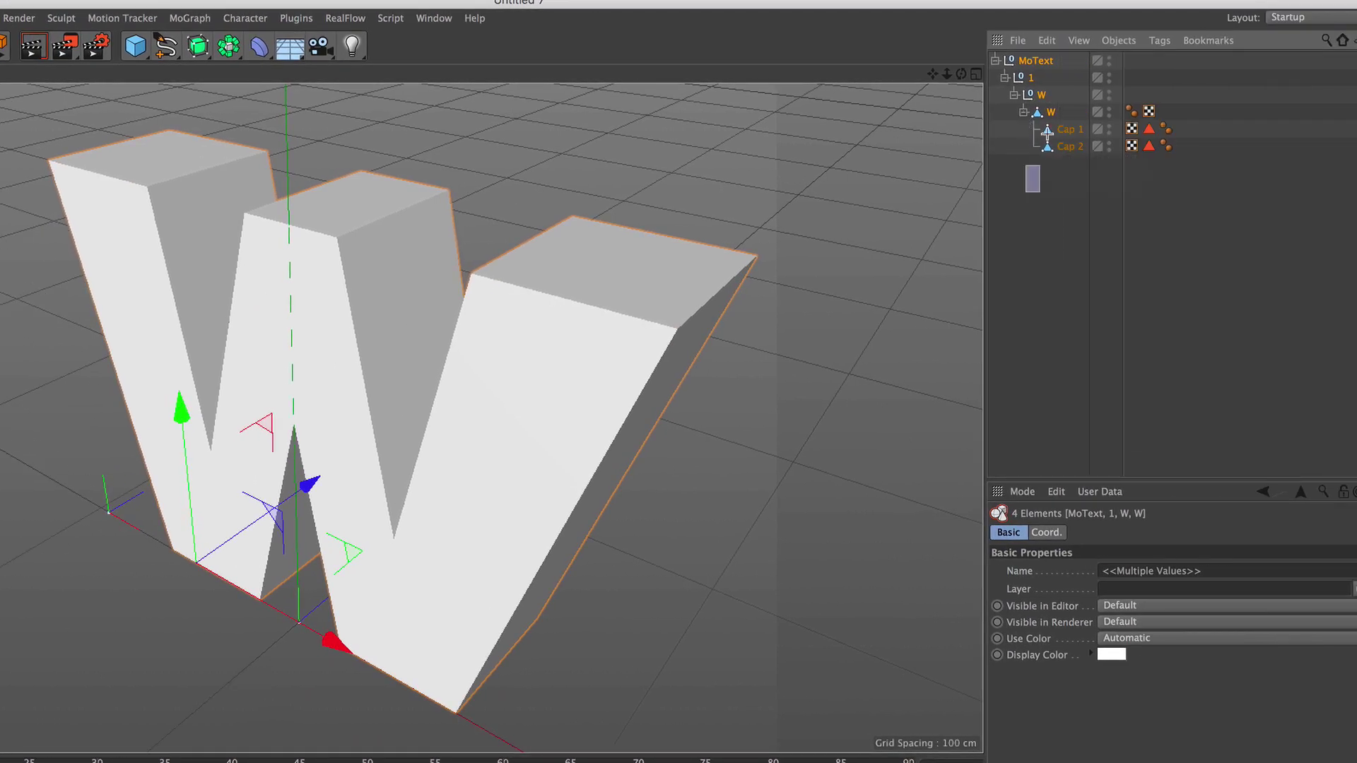
right_click(1036, 64)
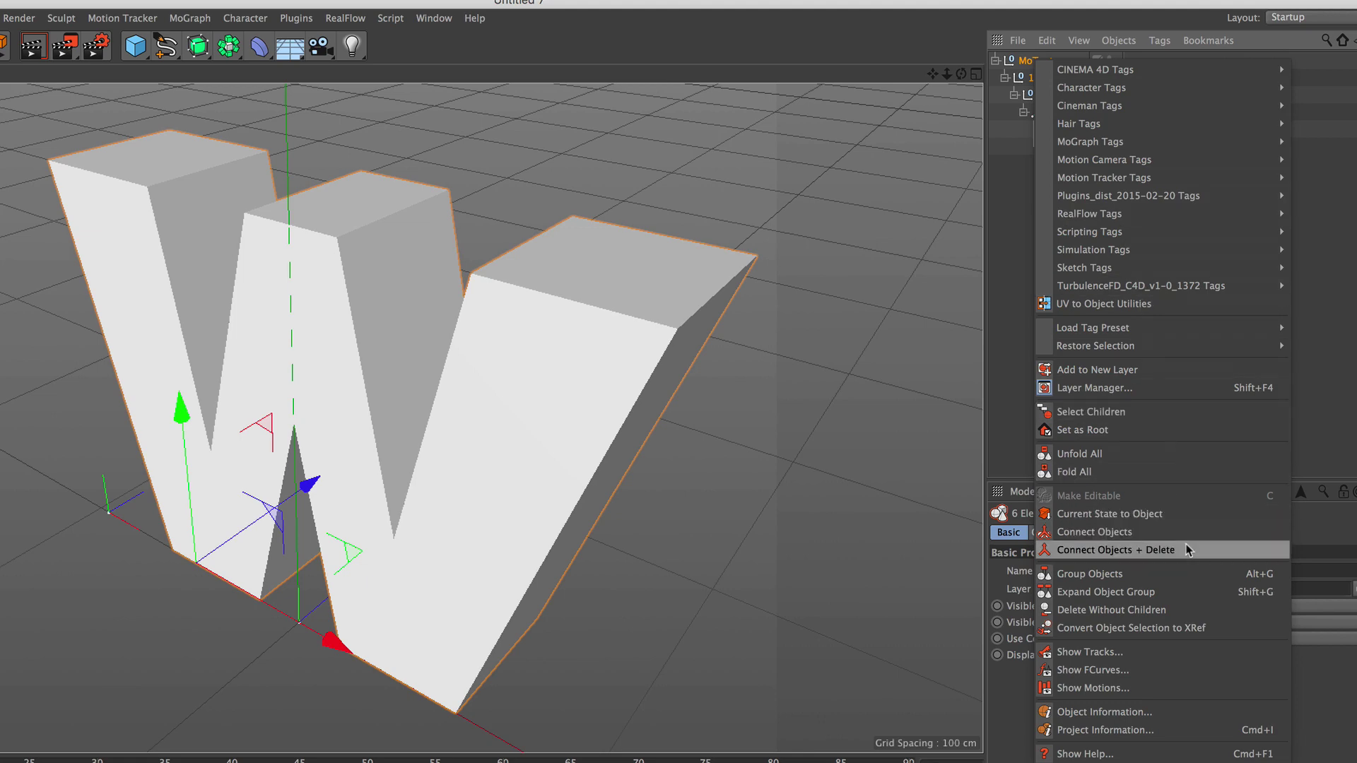
left_click(1160, 550)
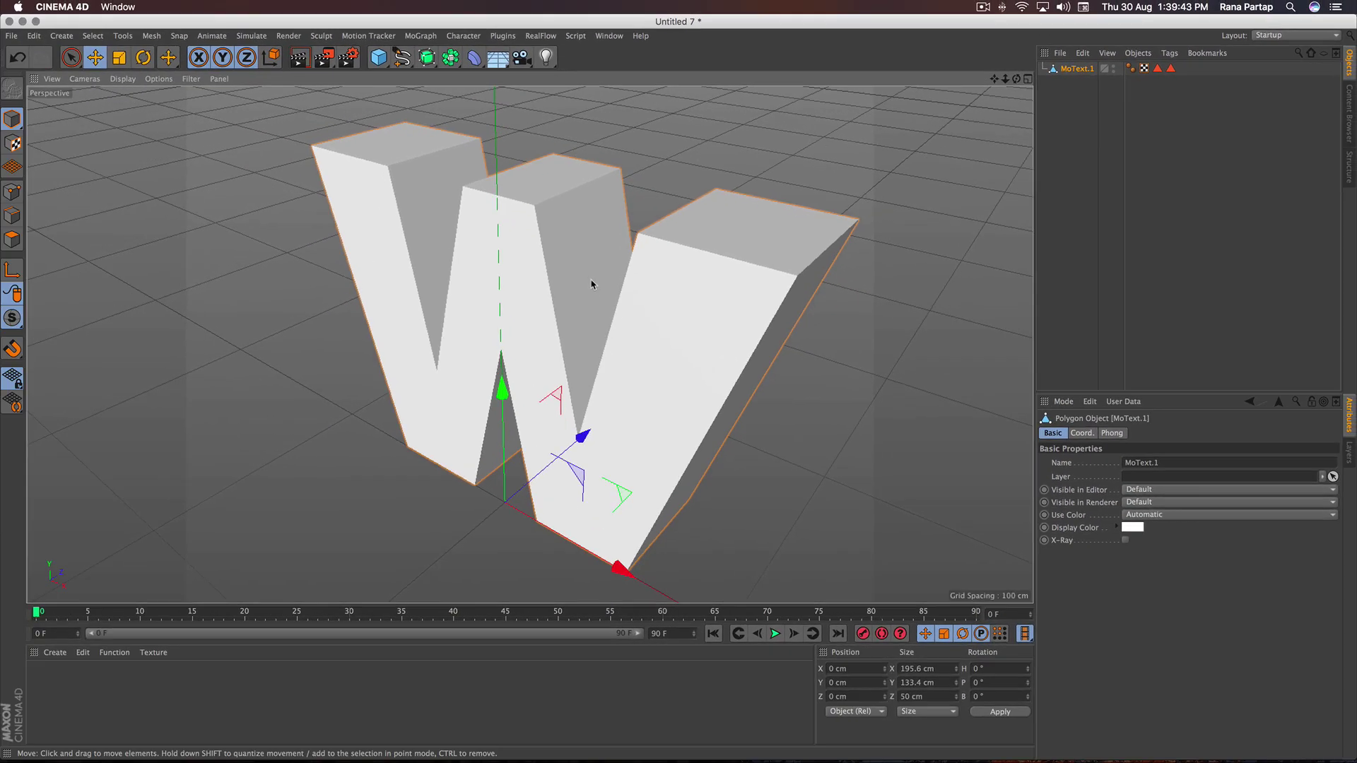
scroll(590, 281, "down", 4)
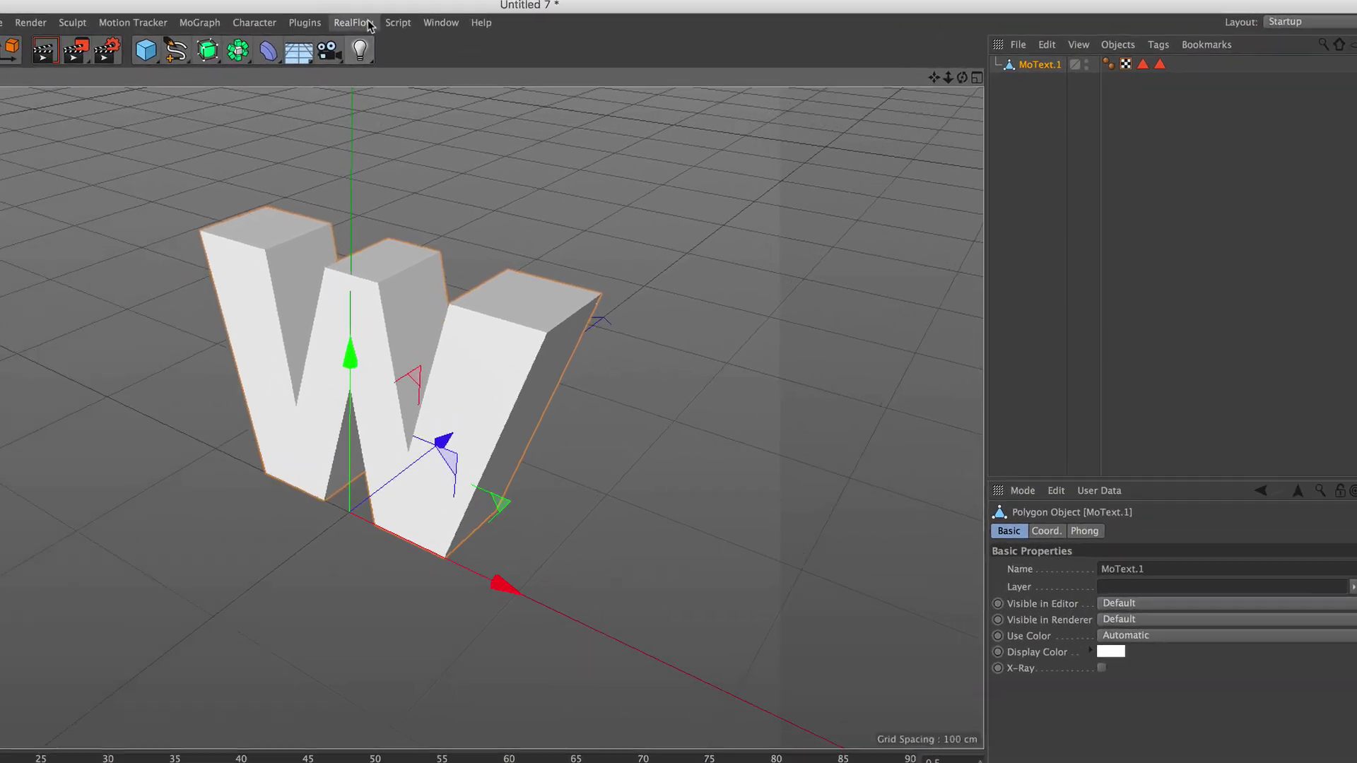
Add a RealFlow scene with a Square emitter and raise it above the W
left_click(540, 35)
mouse_move(277, 70)
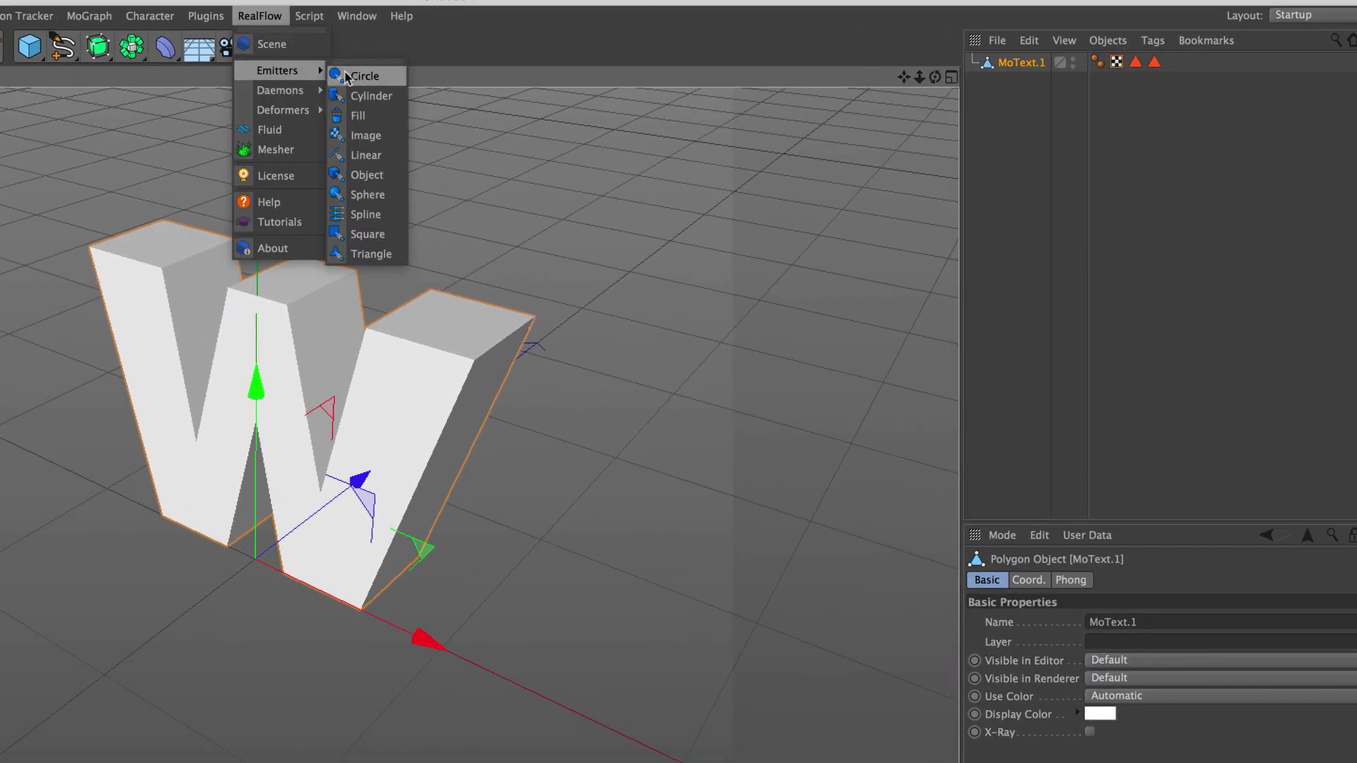
left_click(390, 242)
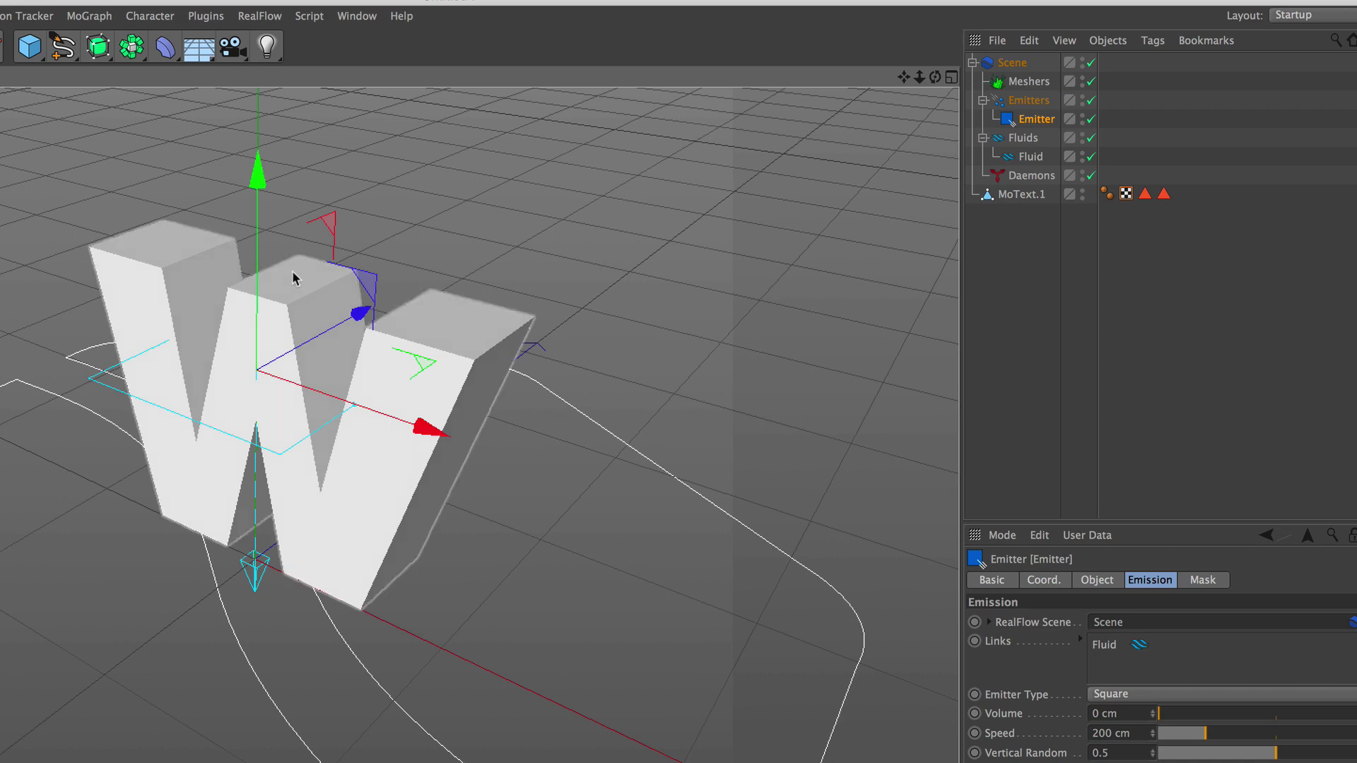
scroll(290, 282, "down", 2)
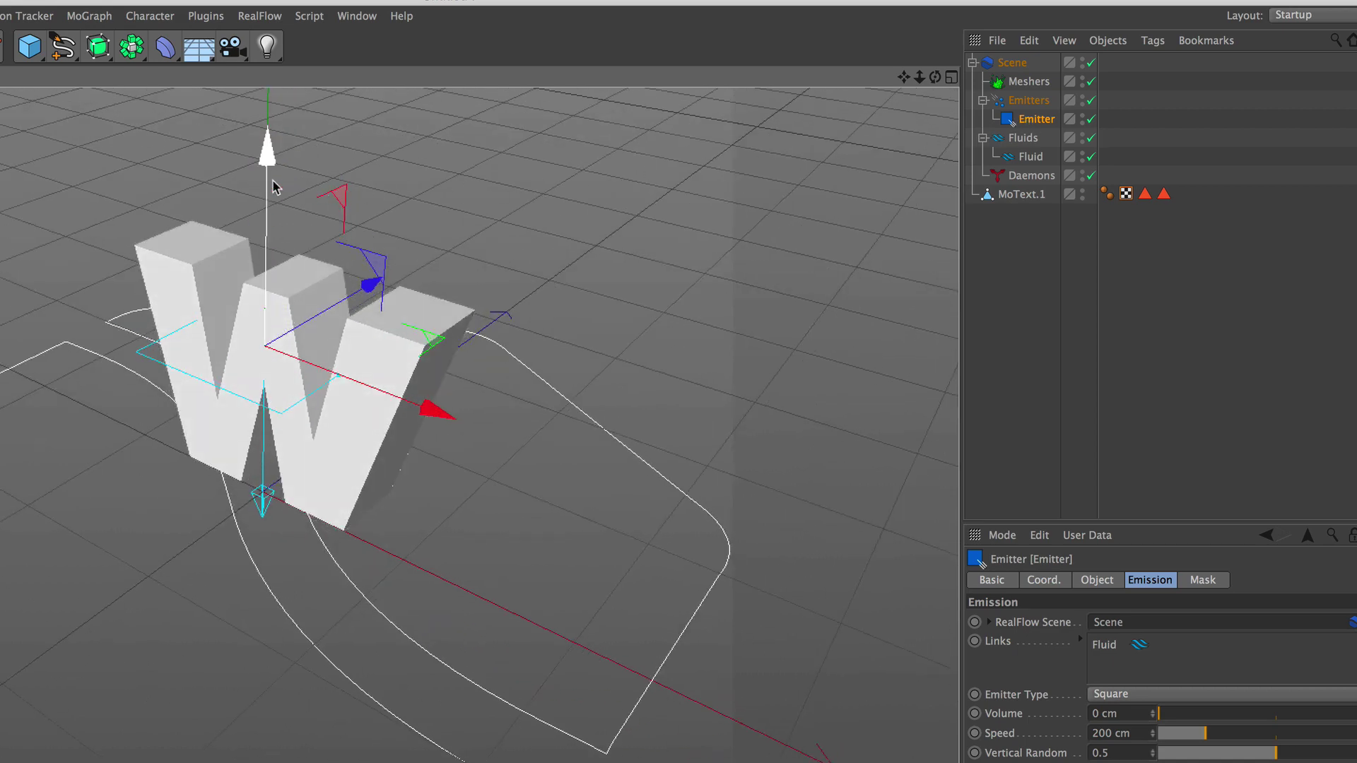
left_click_drag(267, 332, 296, 263)
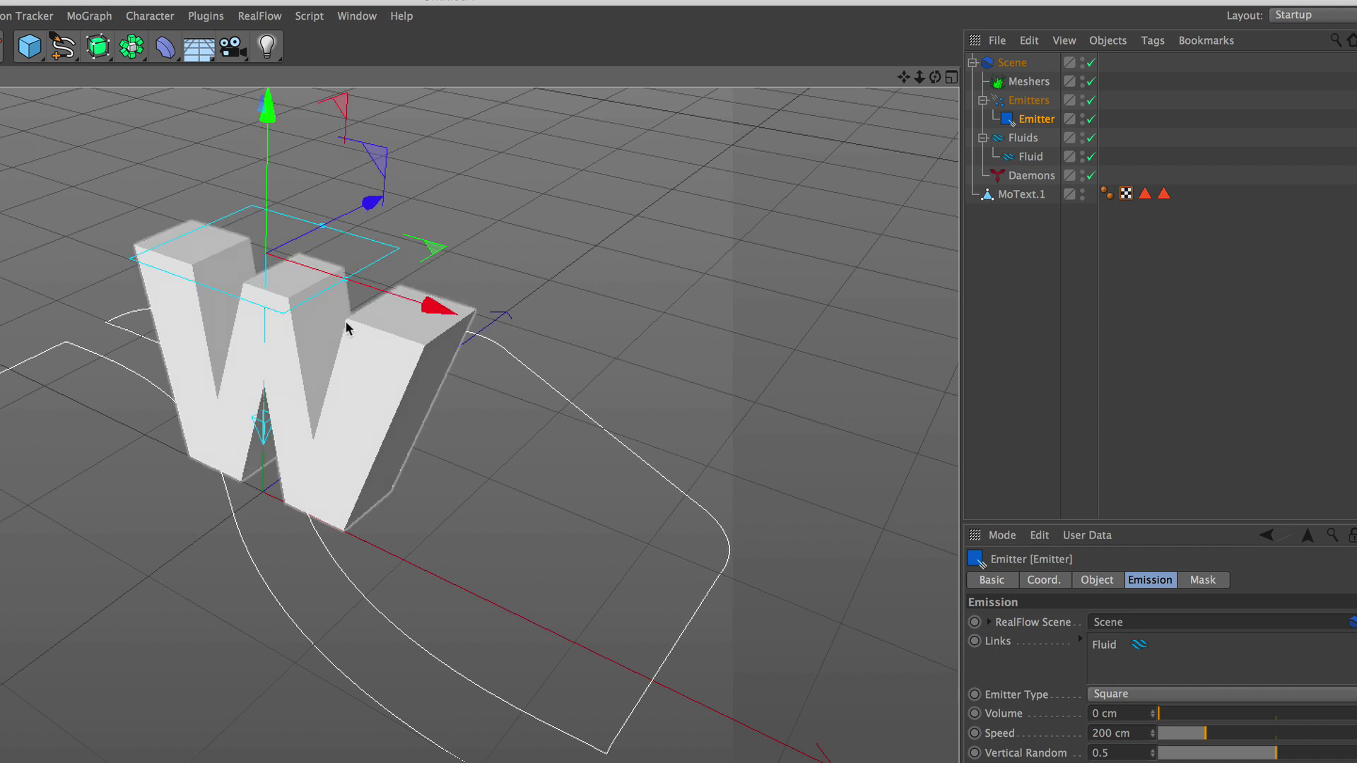
Turn off Display Icon on the RealFlow Scene object
left_click(1012, 64)
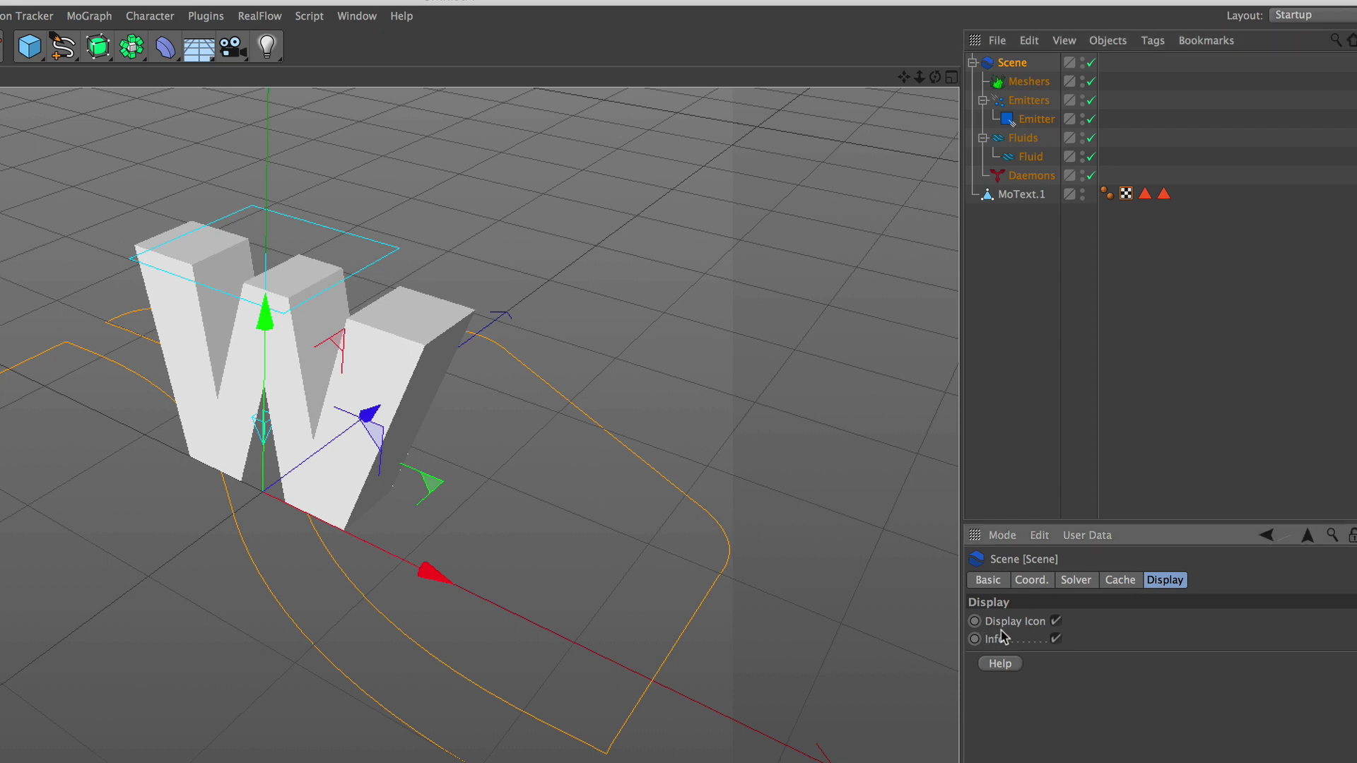
left_click(1055, 620)
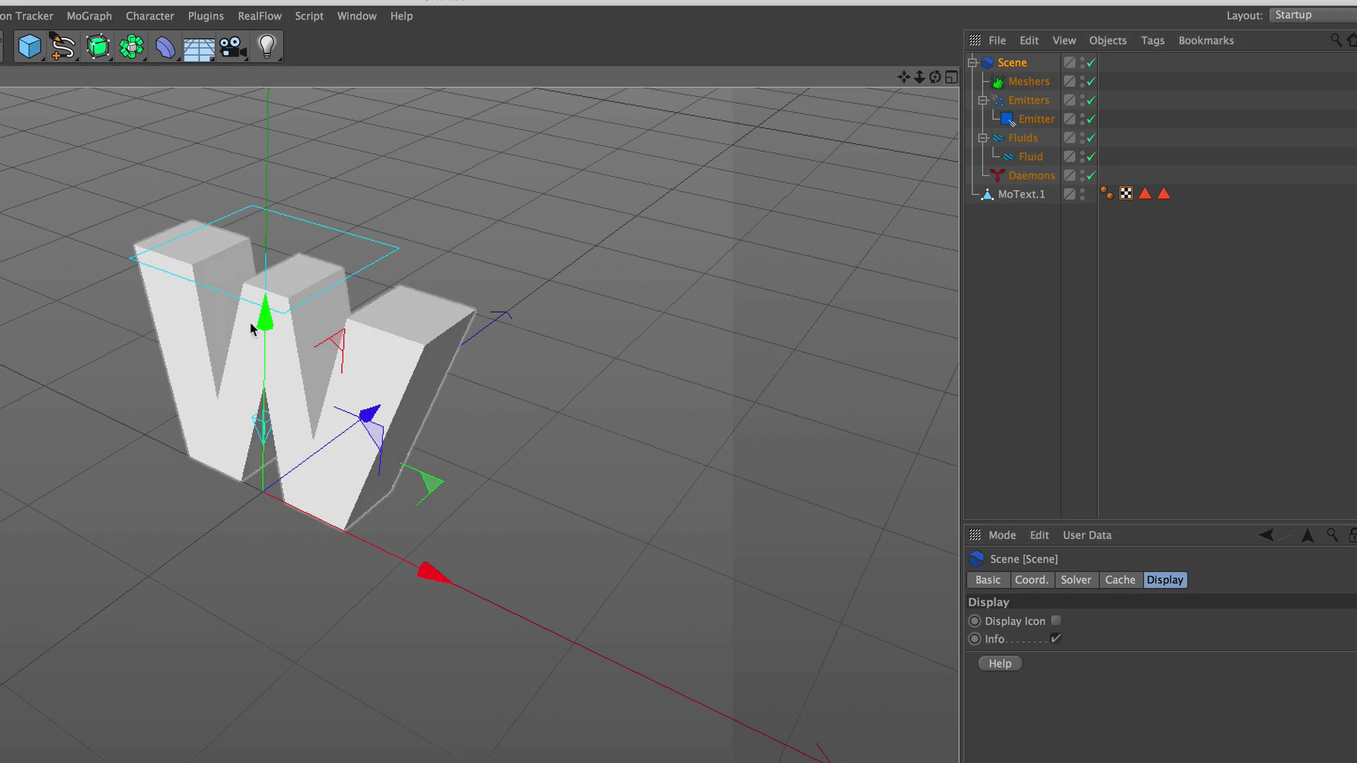
scroll(287, 294, "up", 4)
scroll(264, 407, "up", 2)
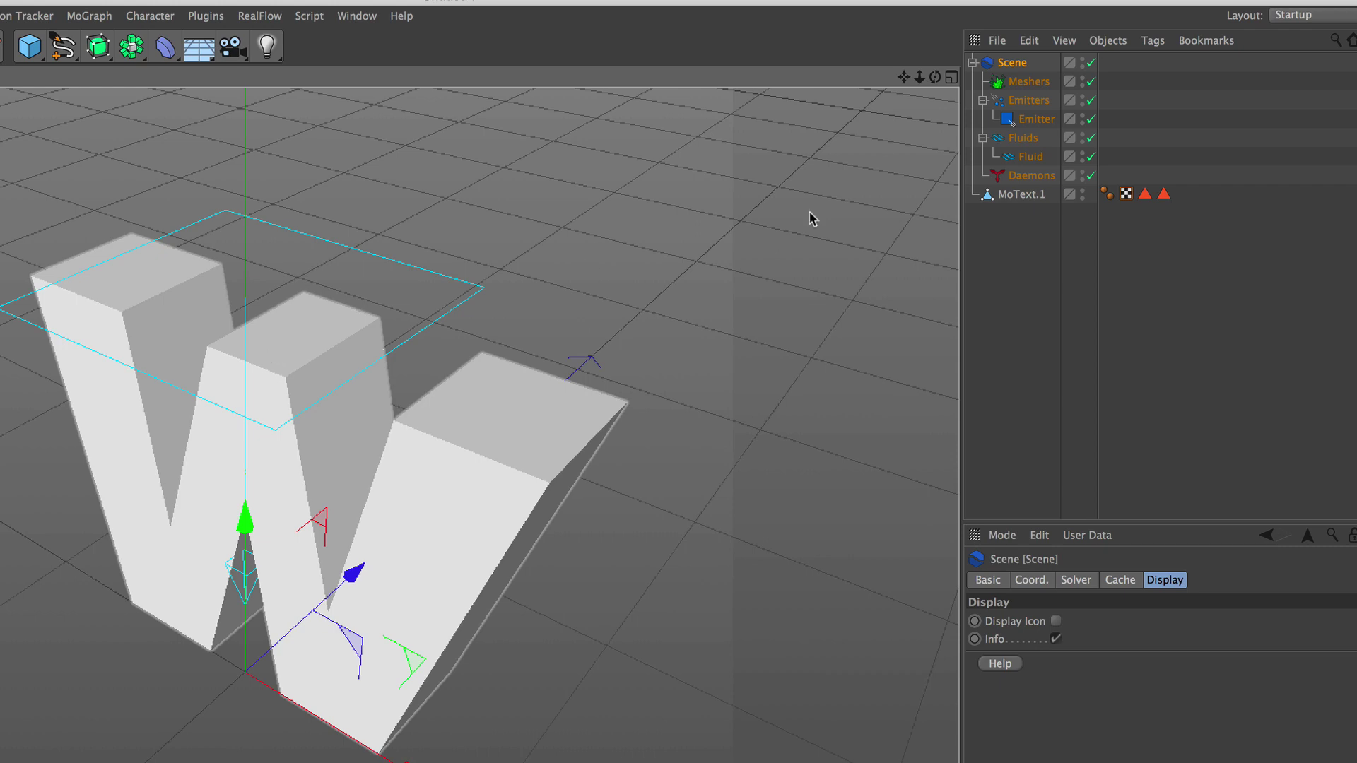
Shrink the square emitter evenly to sit over the top of the W
left_click(1052, 118)
scroll(265, 309, "up", 3)
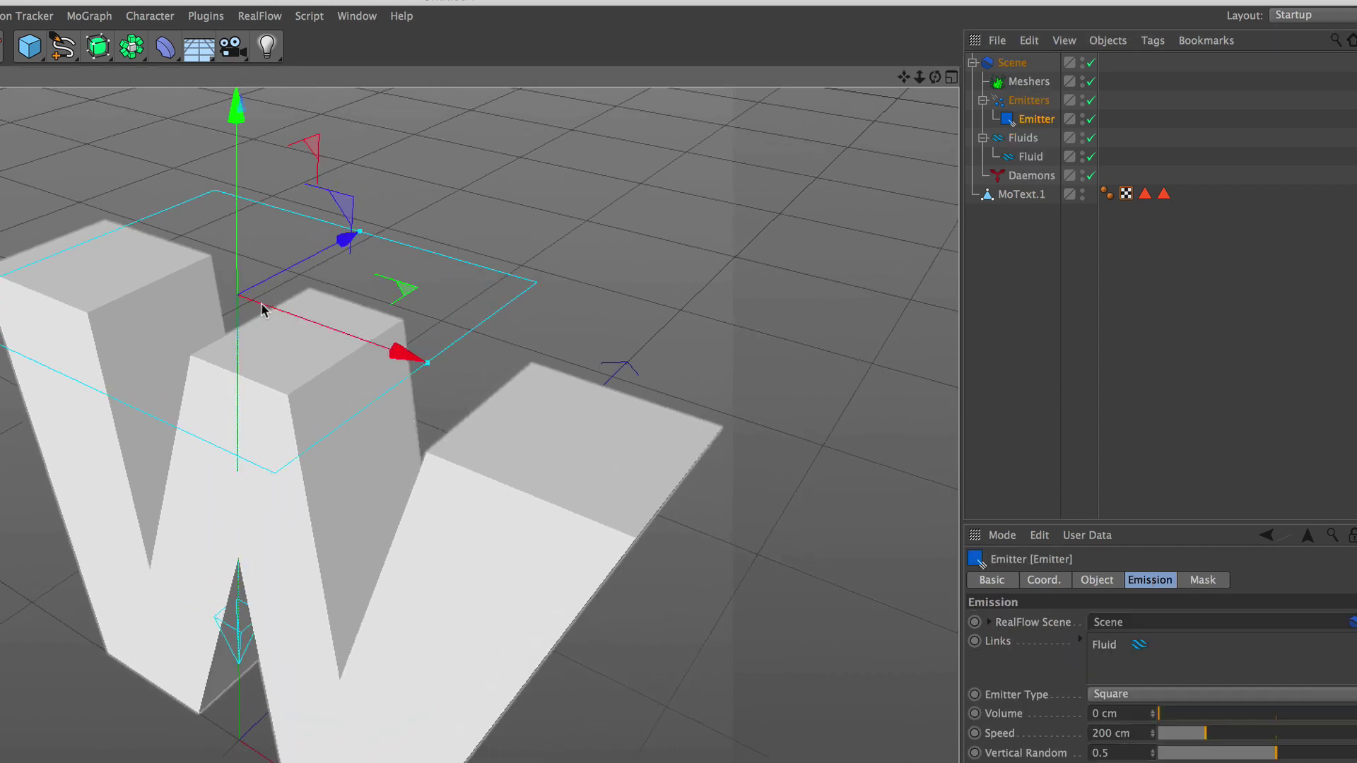
left_click_drag(261, 309, 287, 402, "alt")
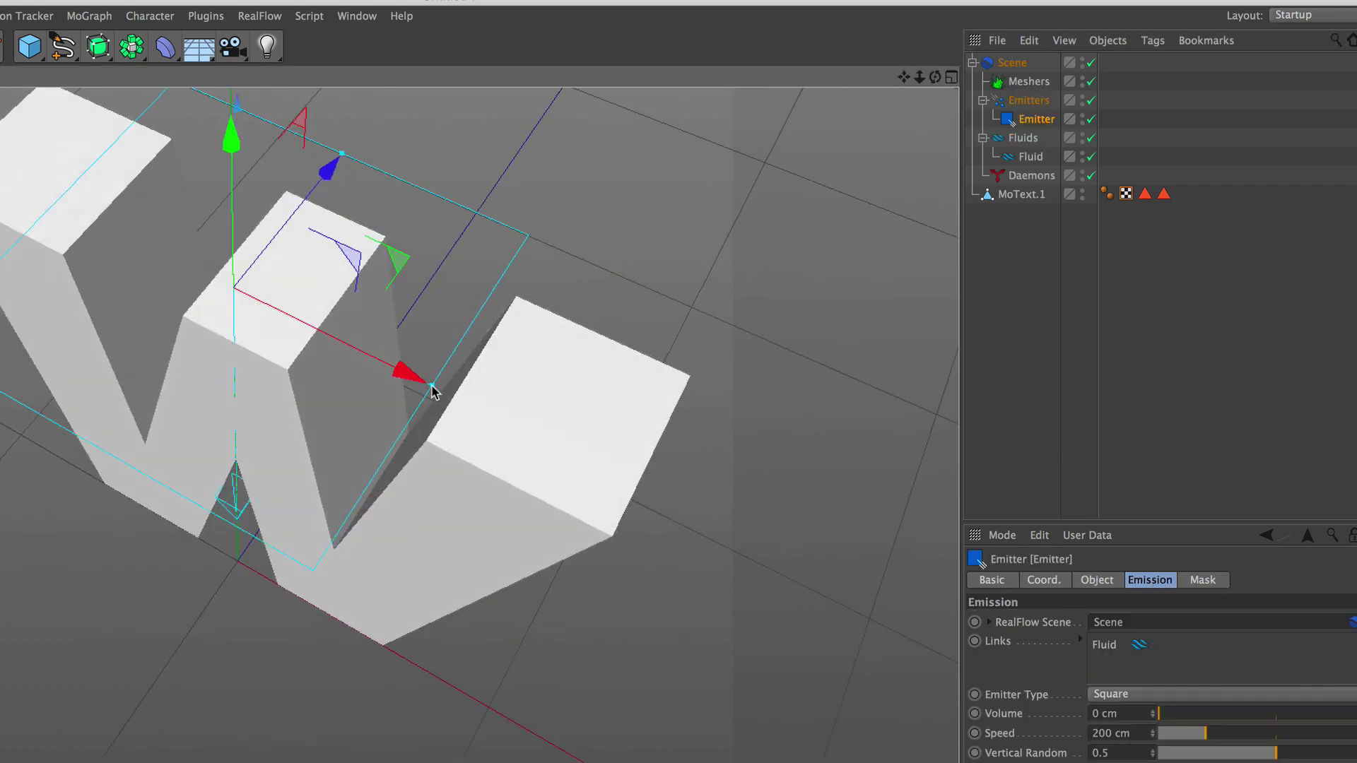
left_click_drag(432, 387, 311, 276)
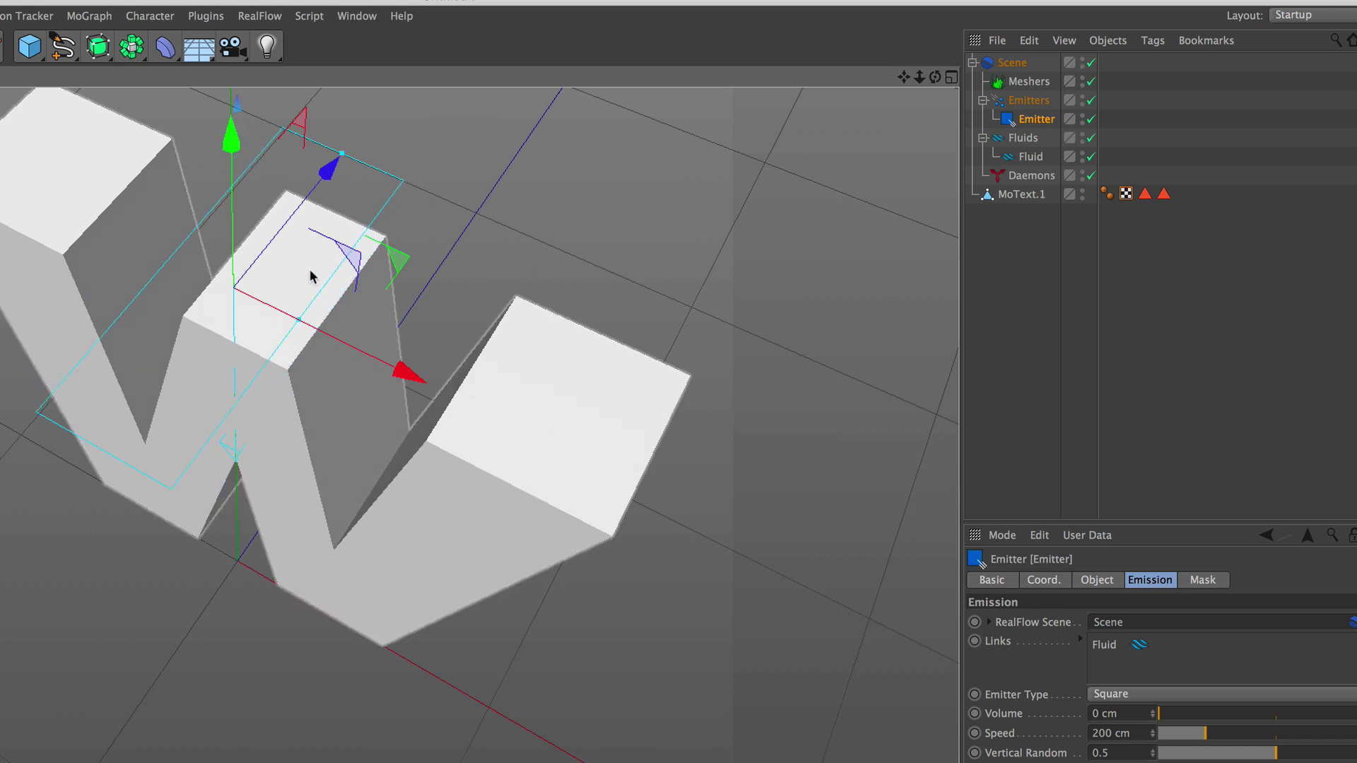
left_click_drag(343, 153, 304, 205)
scroll(256, 282, "up", 2)
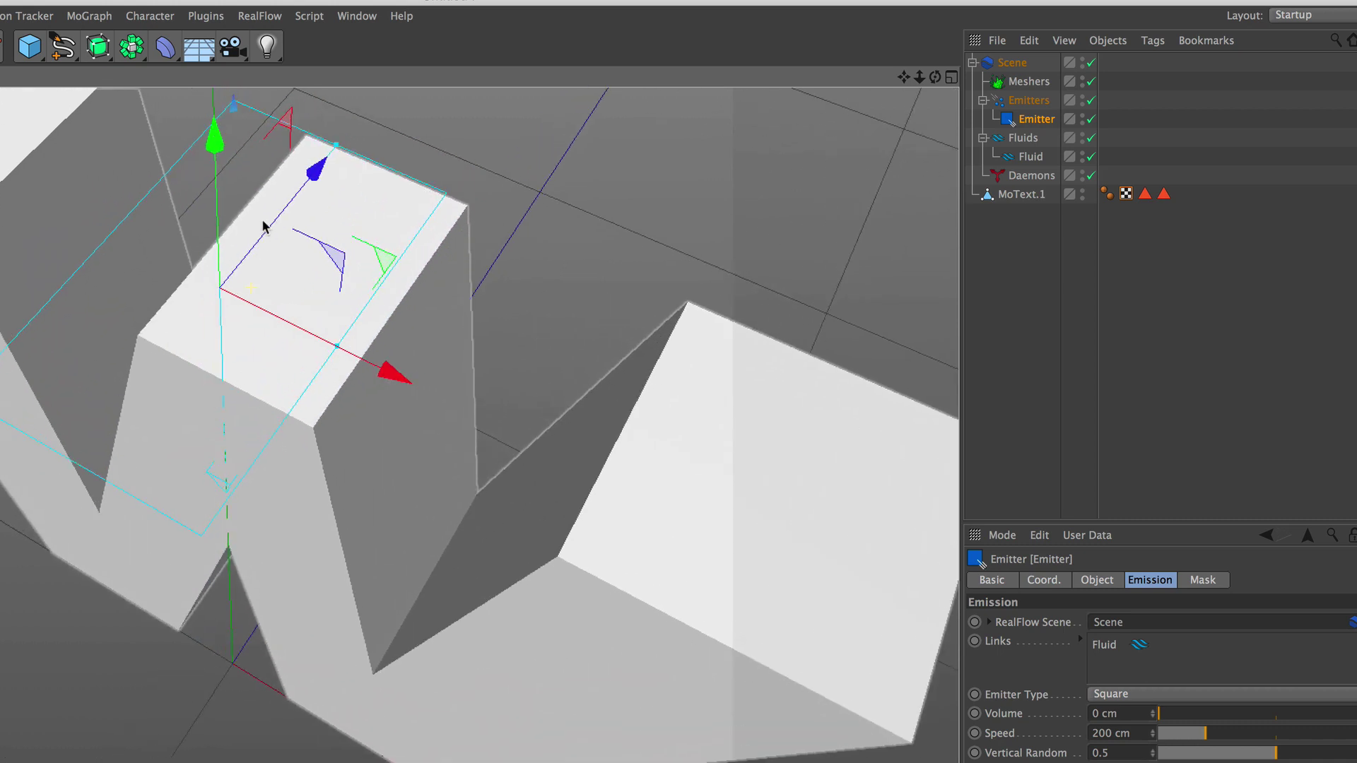
In the multi-view layout, move the emitter along Z to the W's middle
left_click(952, 77)
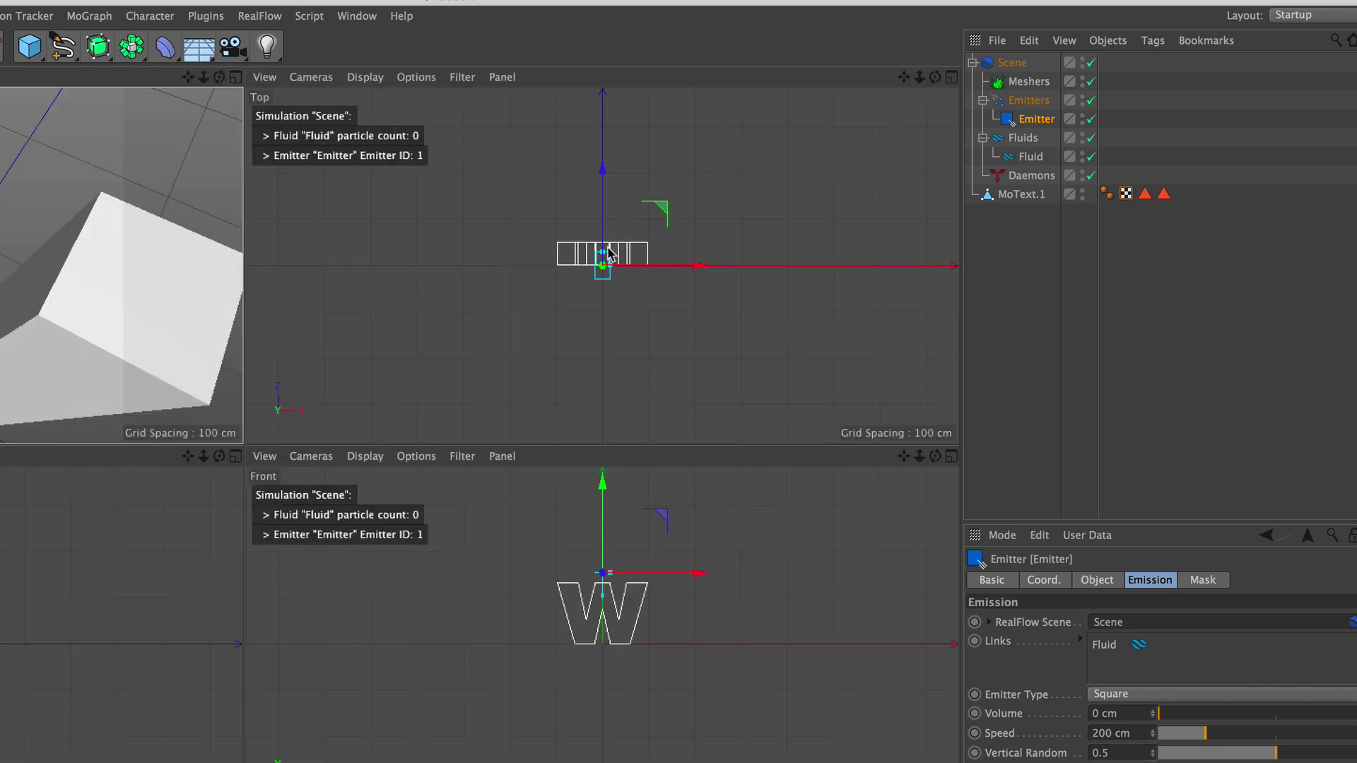
scroll(618, 226, "up", 2)
scroll(615, 219, "up", 2)
scroll(612, 212, "up", 2)
scroll(612, 211, "up", 1)
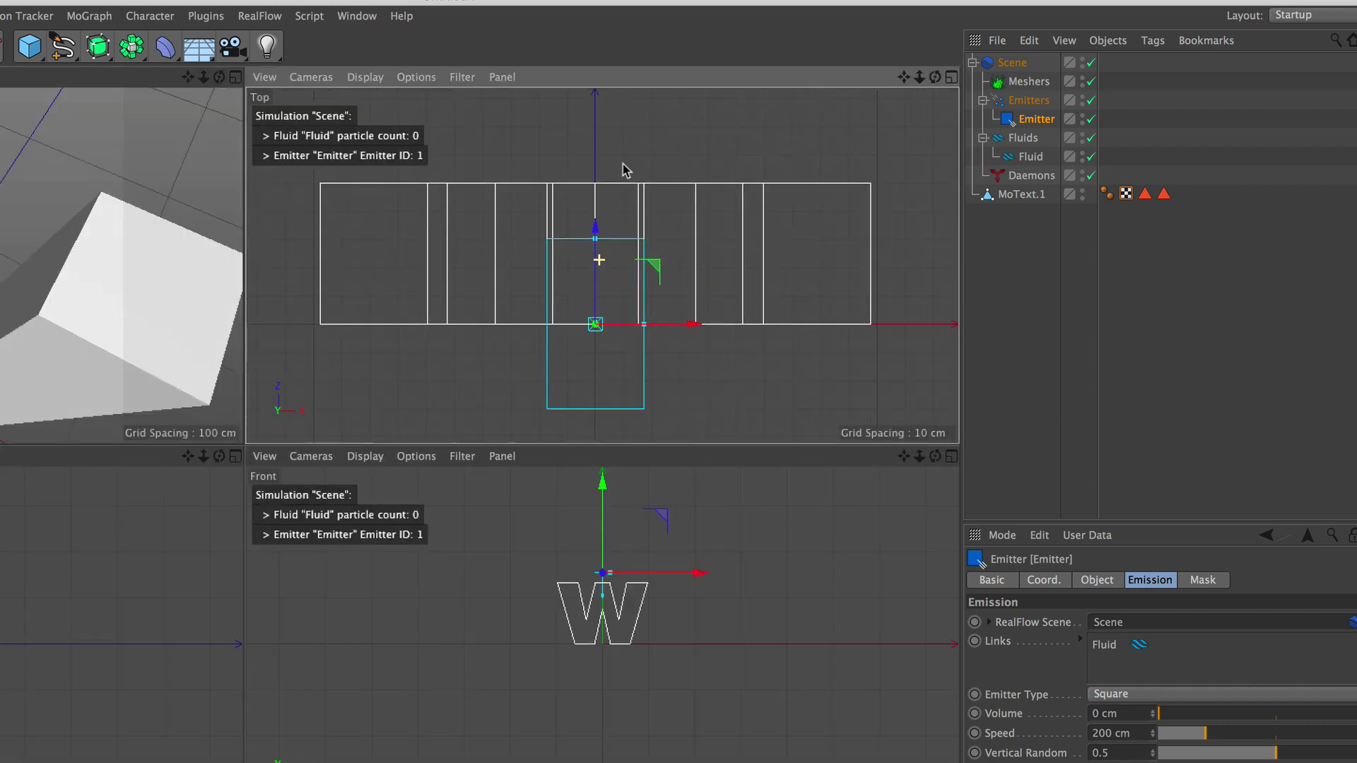
scroll(611, 207, "up", 1)
scroll(594, 255, "up", 1)
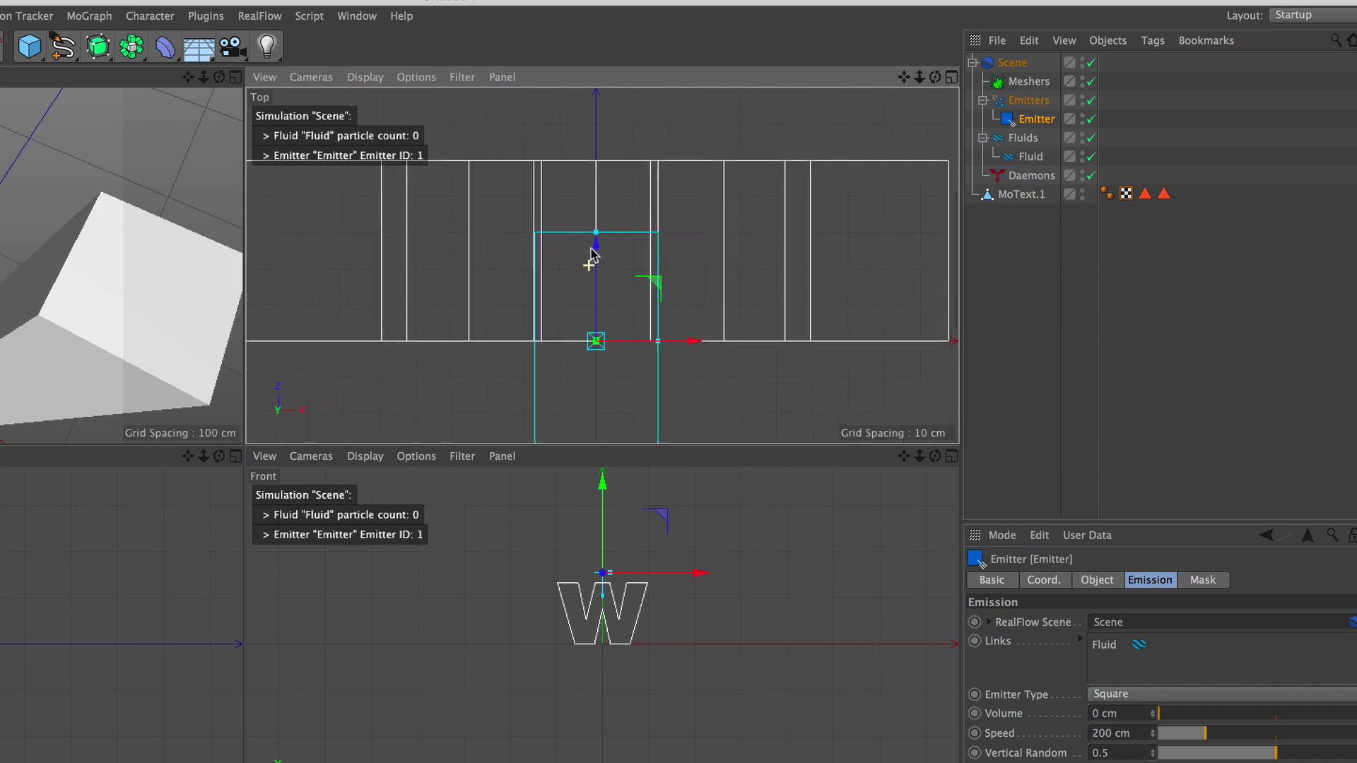
scroll(594, 253, "up", 1)
left_click_drag(597, 247, 598, 164)
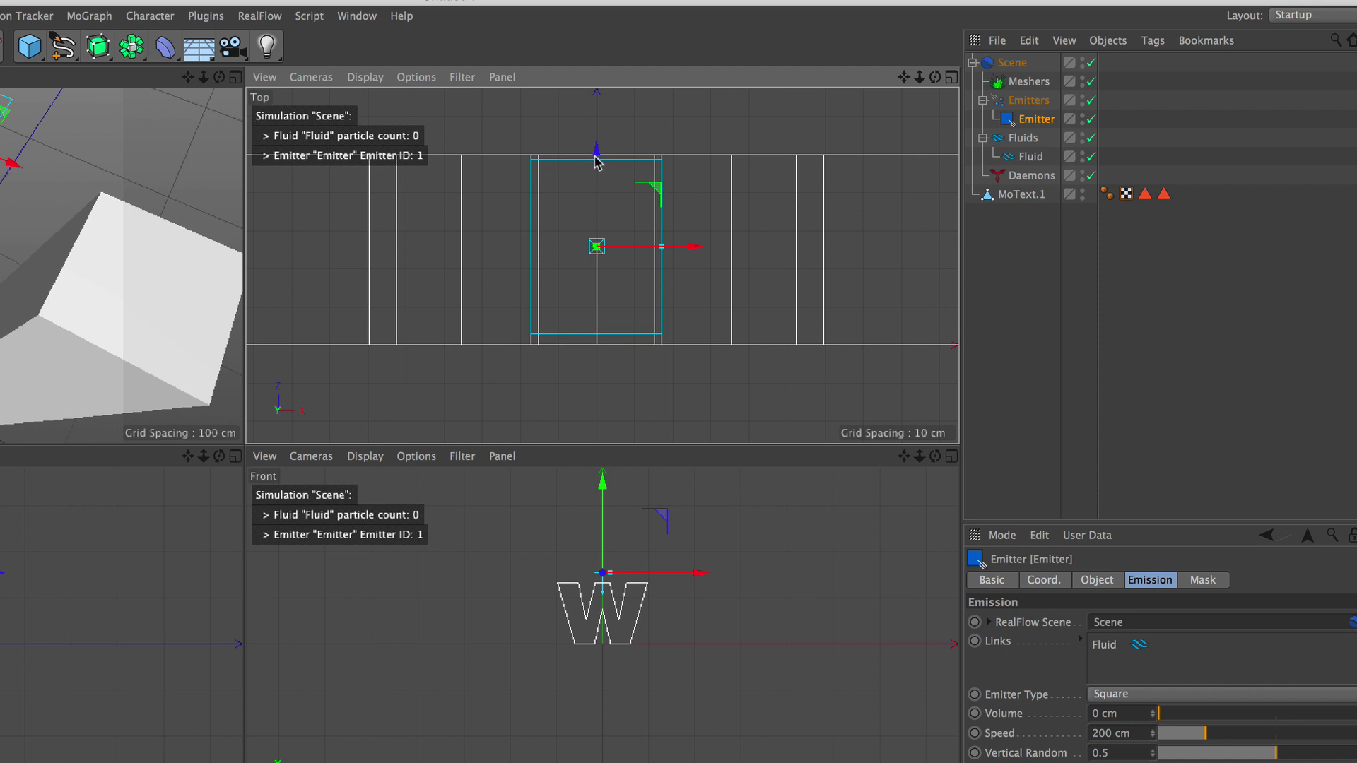
left_click_drag(596, 145, 596, 151)
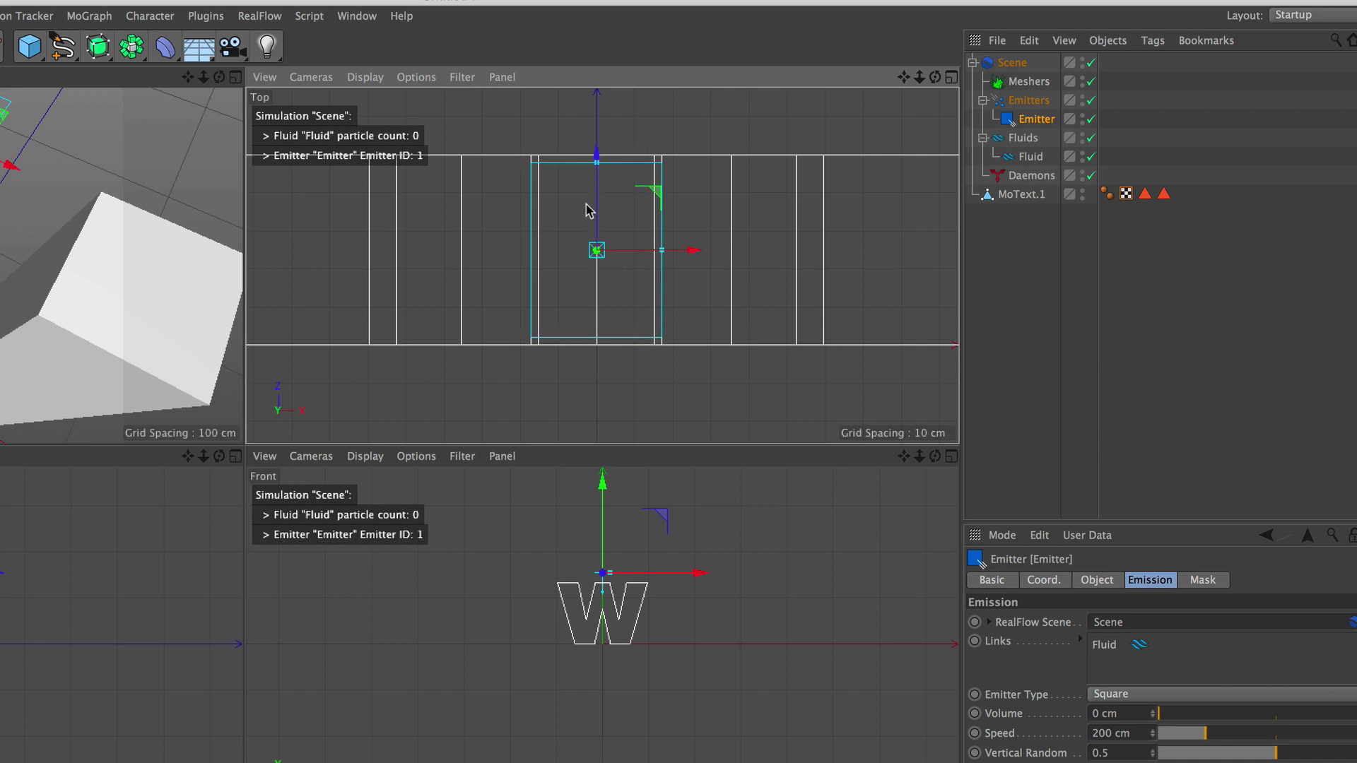
Resize the emitter box to about 27.005 × 47.628 cm, deeper and narrower
scroll(590, 206, "up", 1)
scroll(594, 202, "up", 1)
scroll(594, 191, "up", 1)
scroll(593, 188, "up", 1)
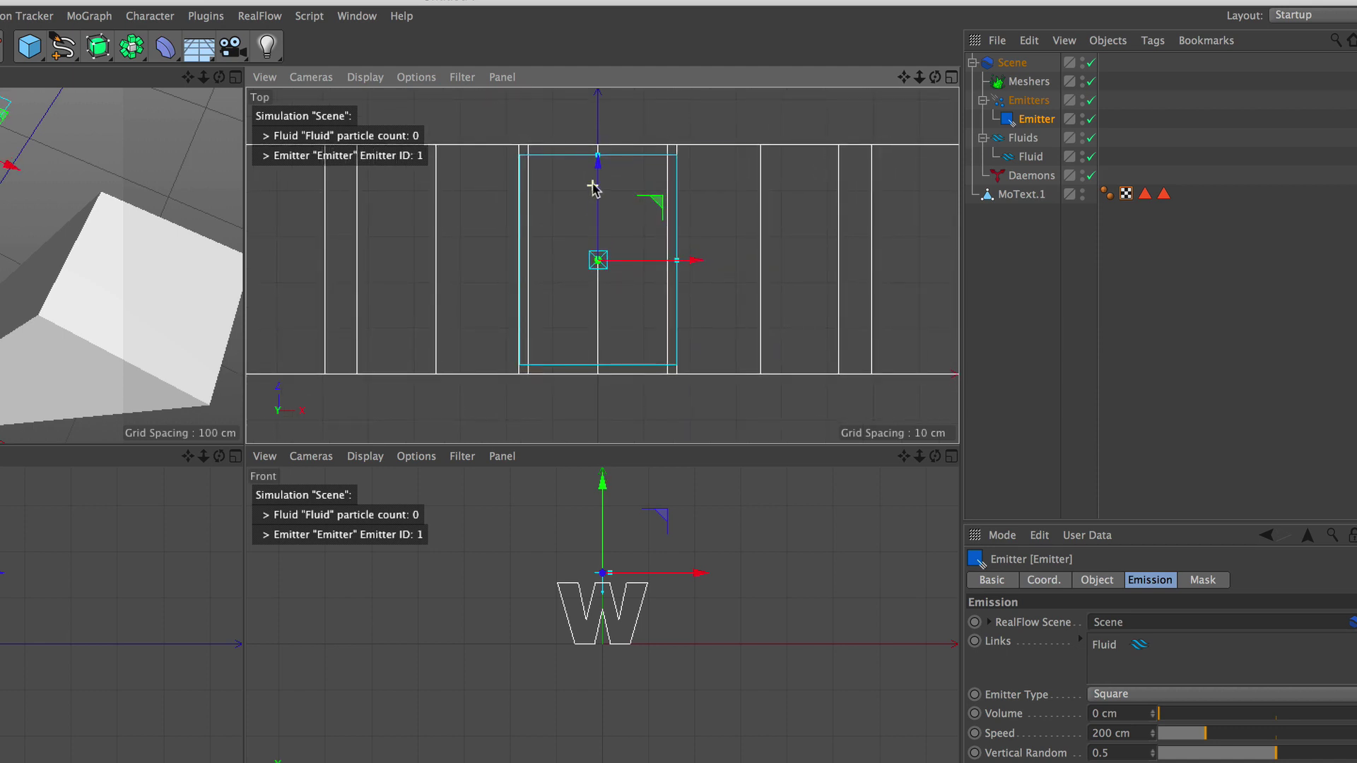
scroll(593, 188, "up", 1)
left_click_drag(598, 152, 599, 148)
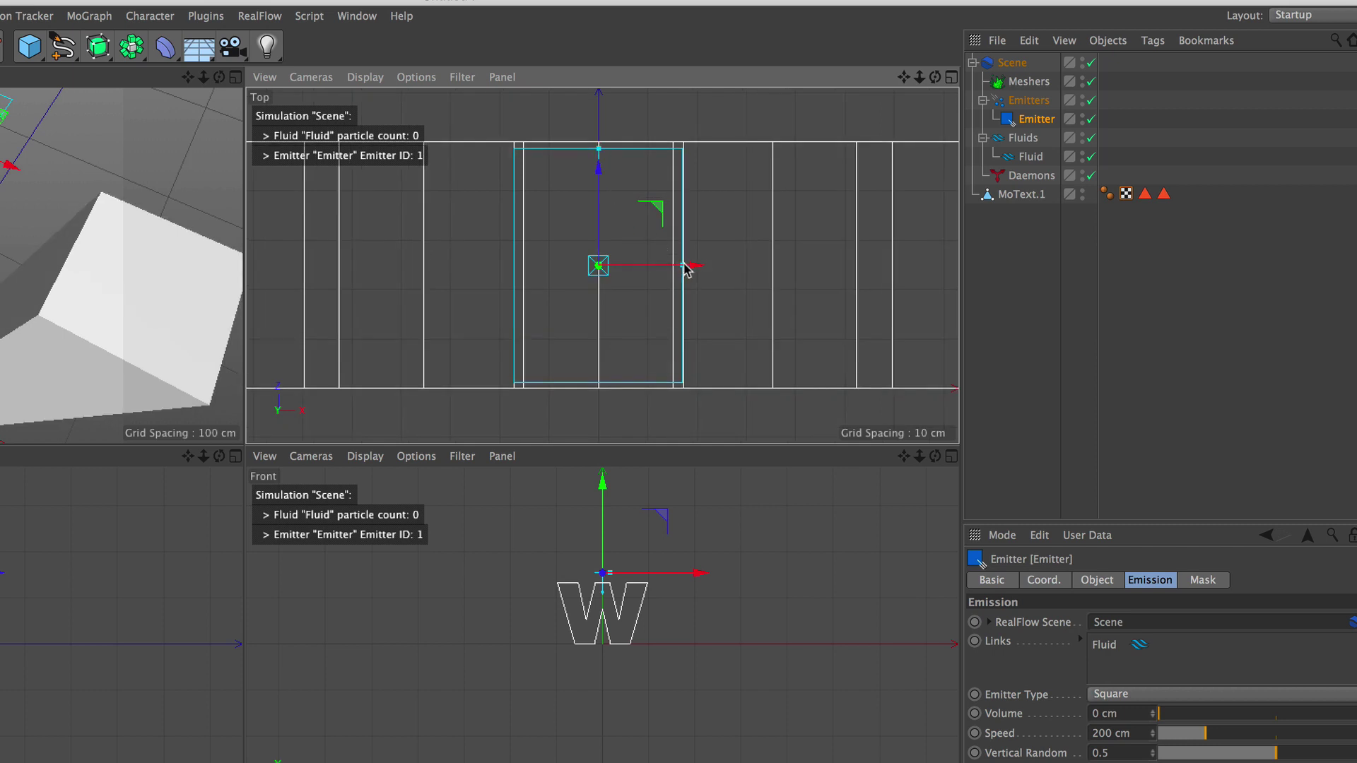
left_click_drag(686, 268, 664, 266)
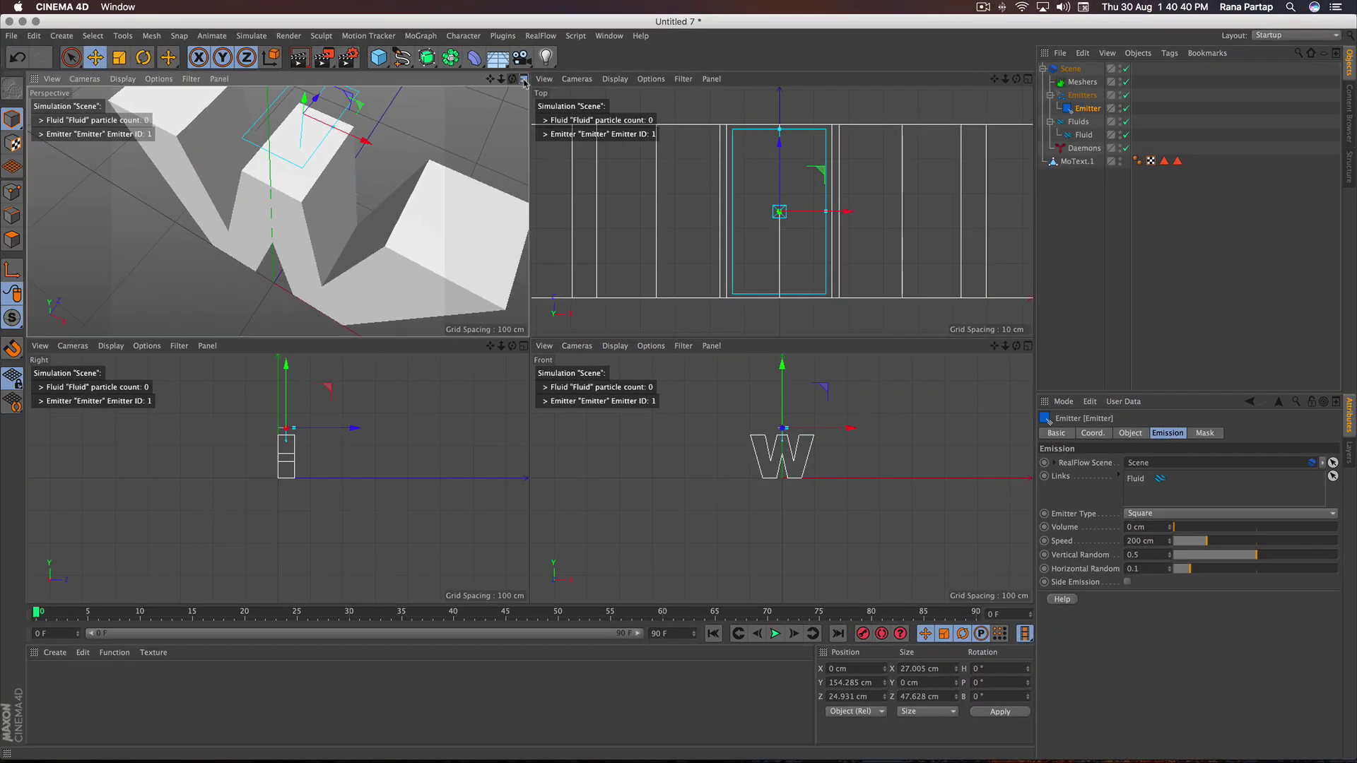
In a full Perspective view, position the emitter at Y 131.148 cm just above the W
middle_click(130, 161)
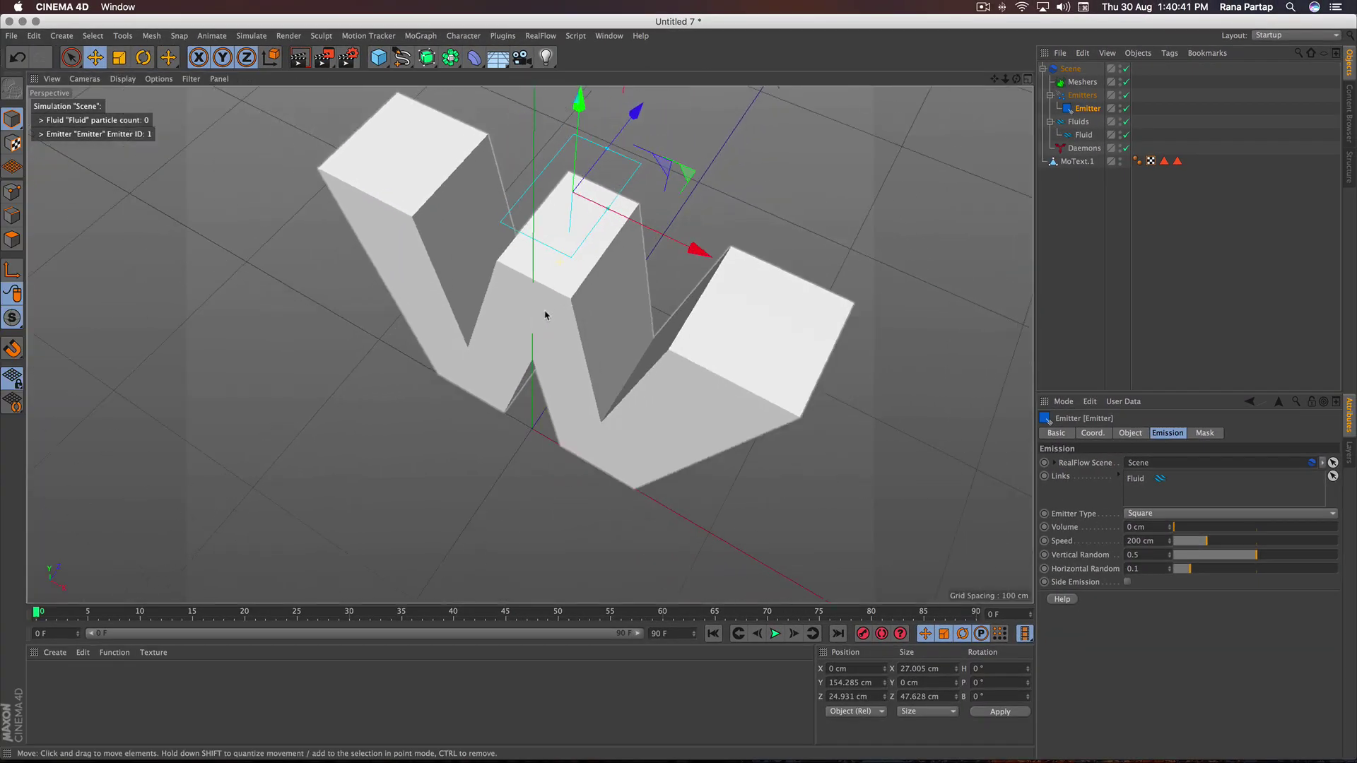
mouse_move(545, 315)
left_mouse_down("alt")
mouse_move(580, 143)
mouse_move(545, 308)
mouse_move(560, 339)
mouse_move(655, 345)
mouse_move(561, 303)
mouse_move(545, 279)
left_mouse_up("alt")
left_click_drag(563, 137, 568, 160)
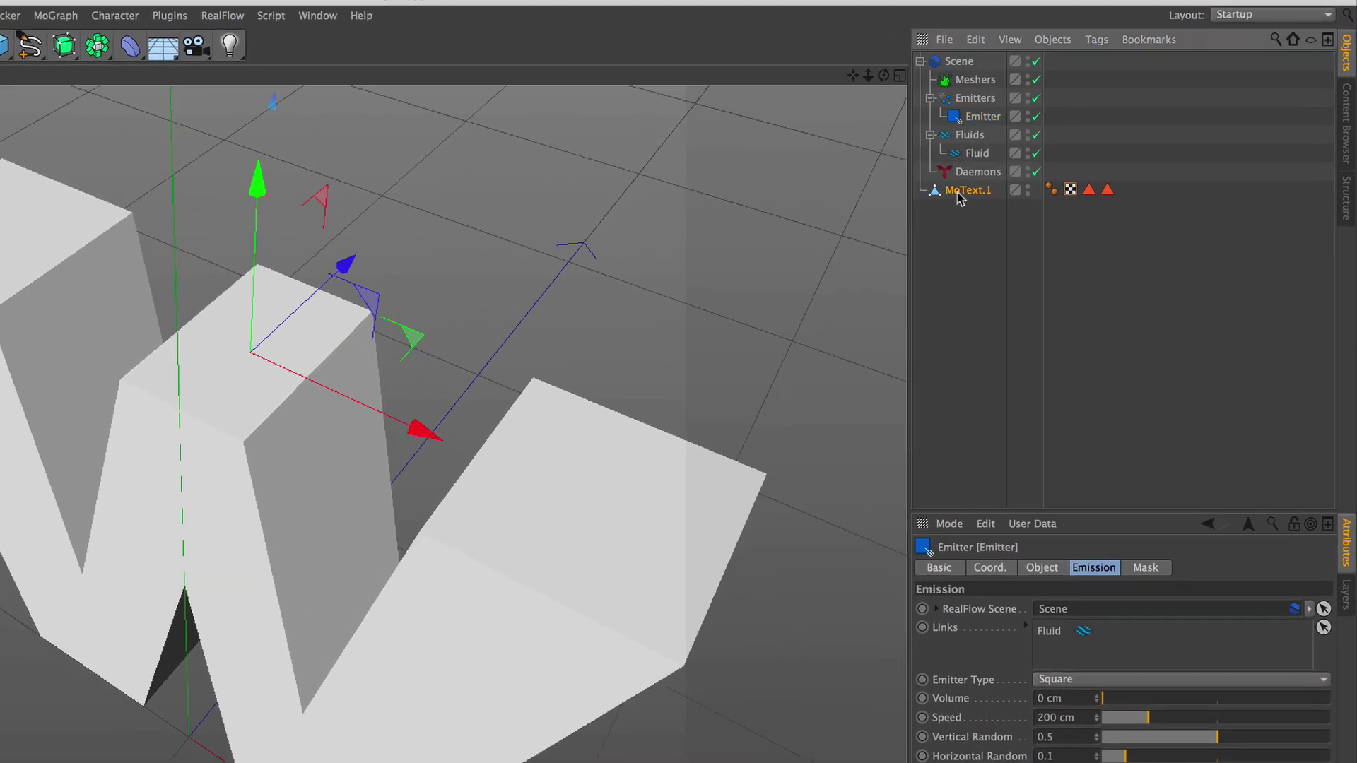
Give MoText.1 a RealFlow Collider tag and hide it in the editor
left_click(1070, 163)
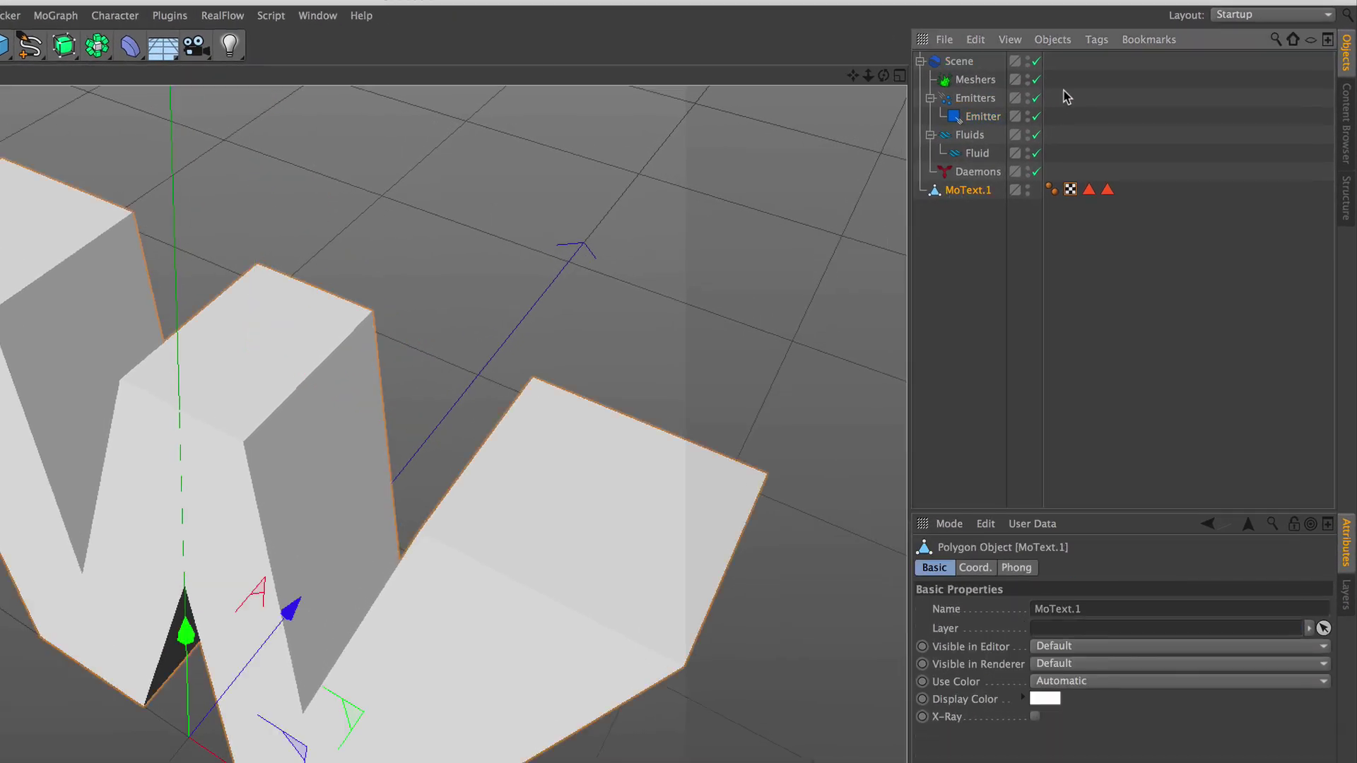
left_click(1097, 41)
mouse_move(1138, 222)
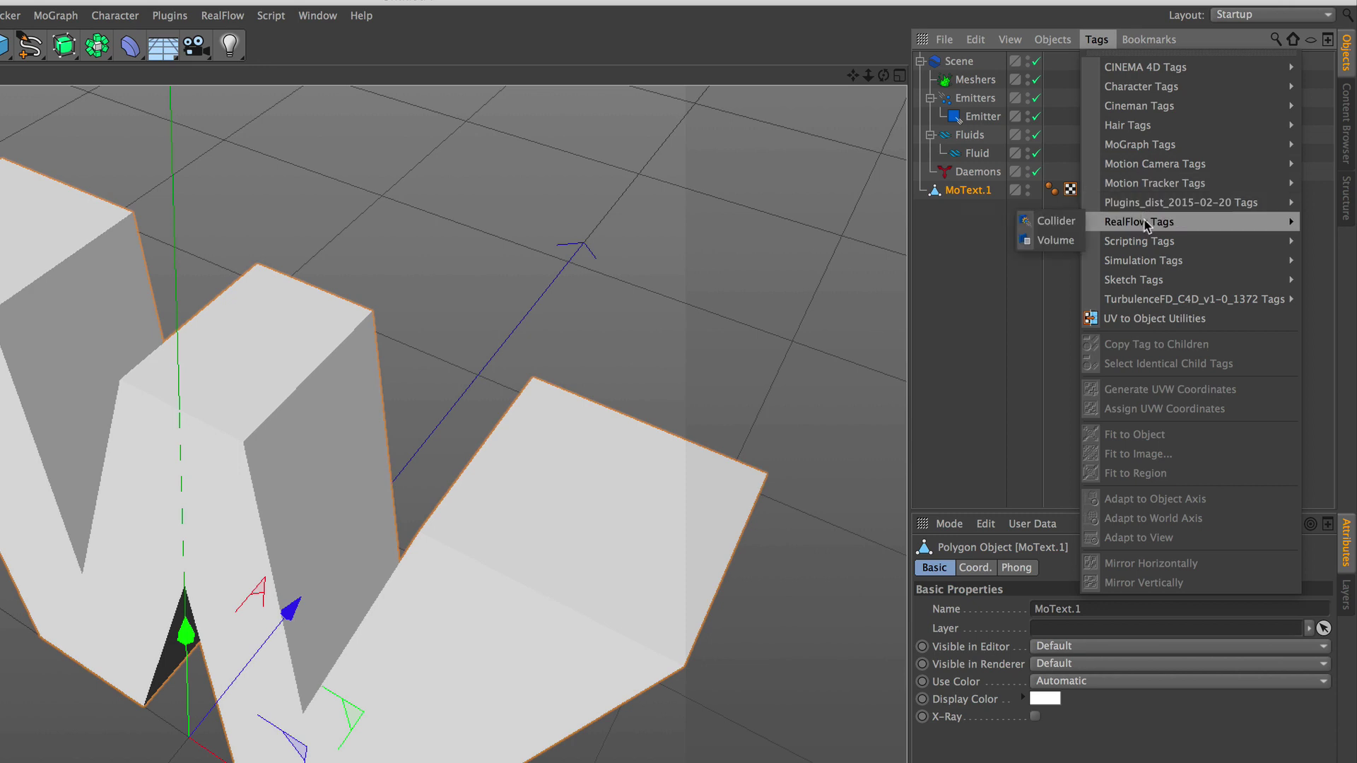
left_click(1055, 220)
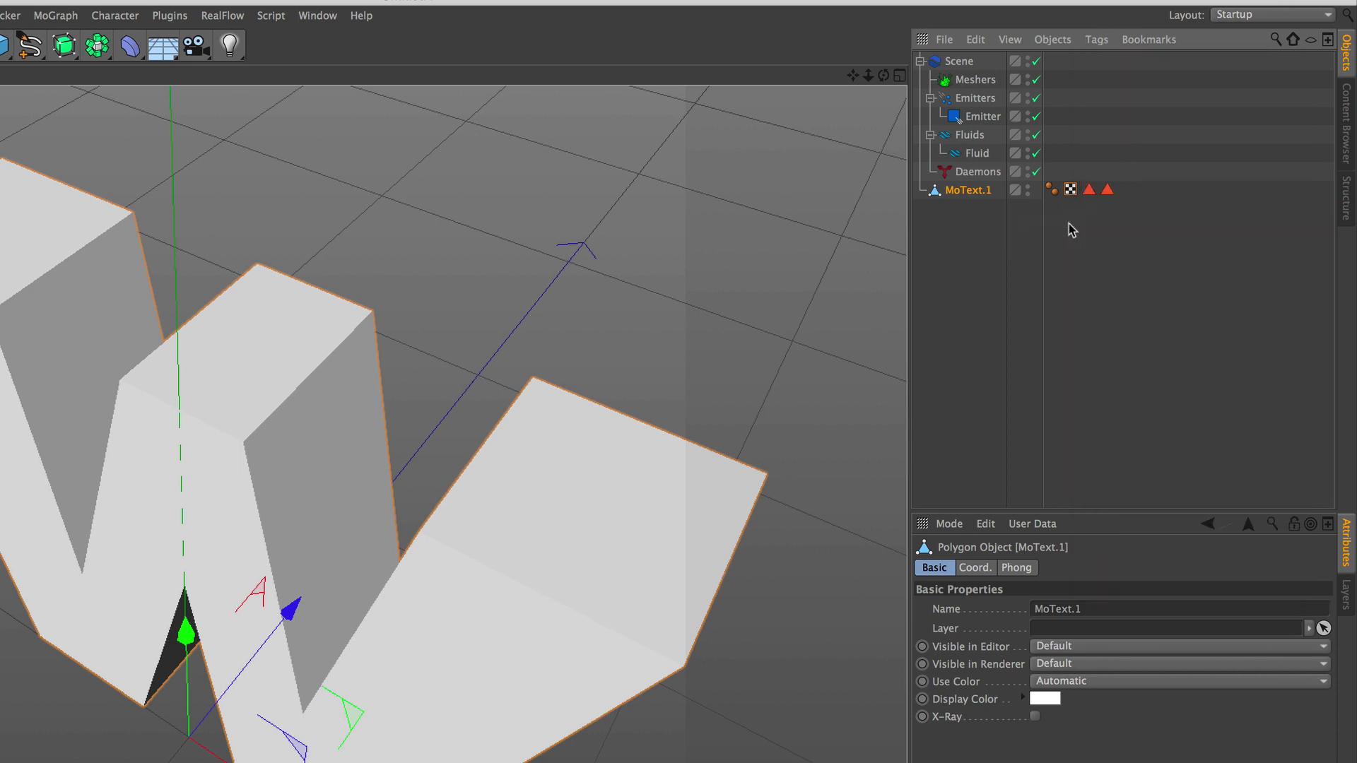
left_click(975, 191)
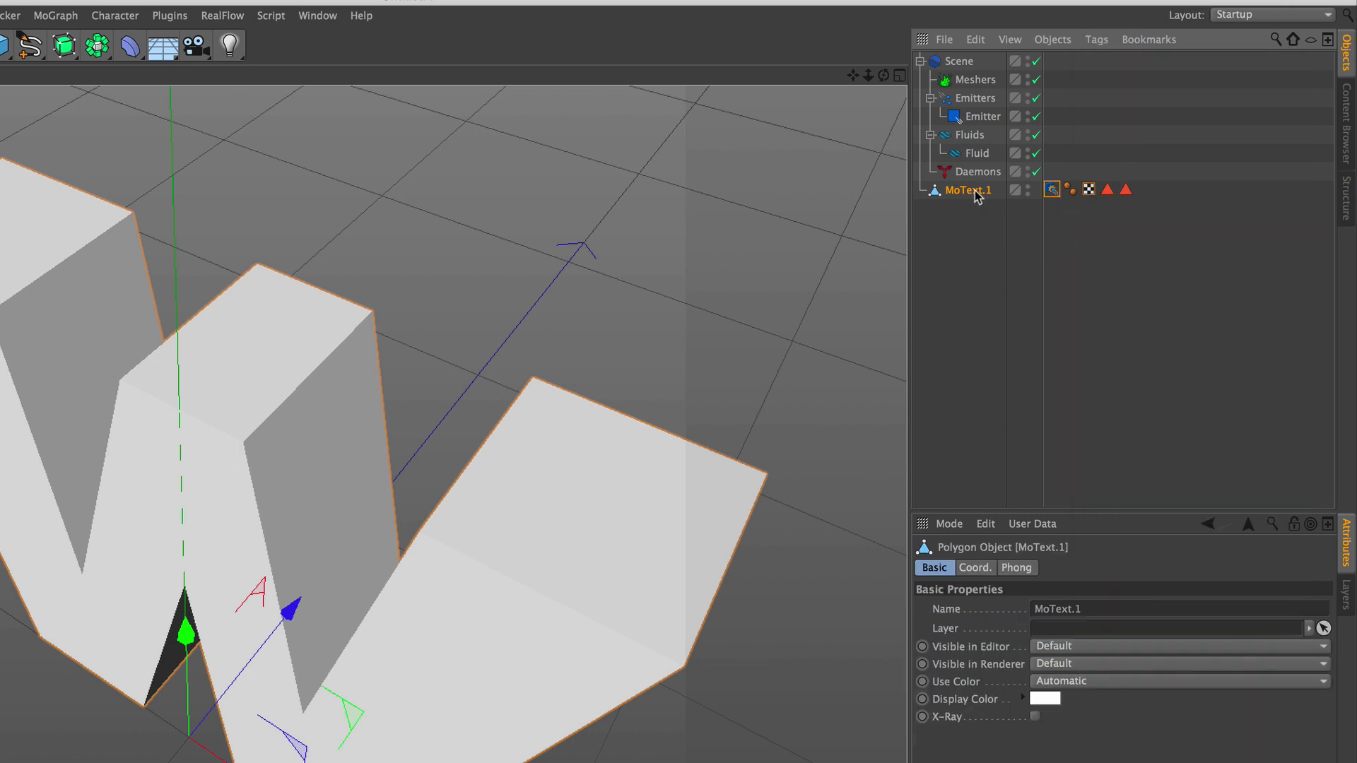
left_click(1027, 188)
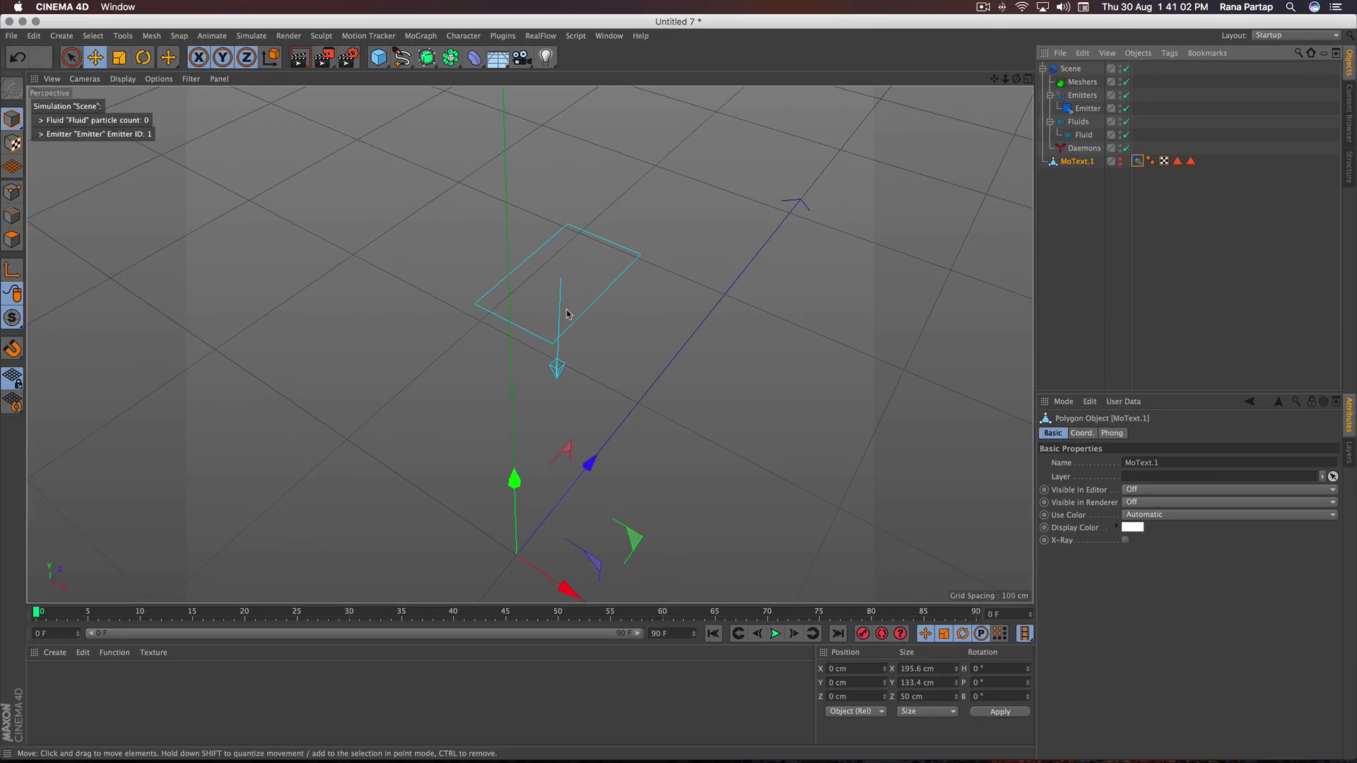
mouse_move(571, 314)
left_mouse_down("alt")
mouse_move(571, 340)
mouse_move(574, 280)
left_mouse_up("alt")
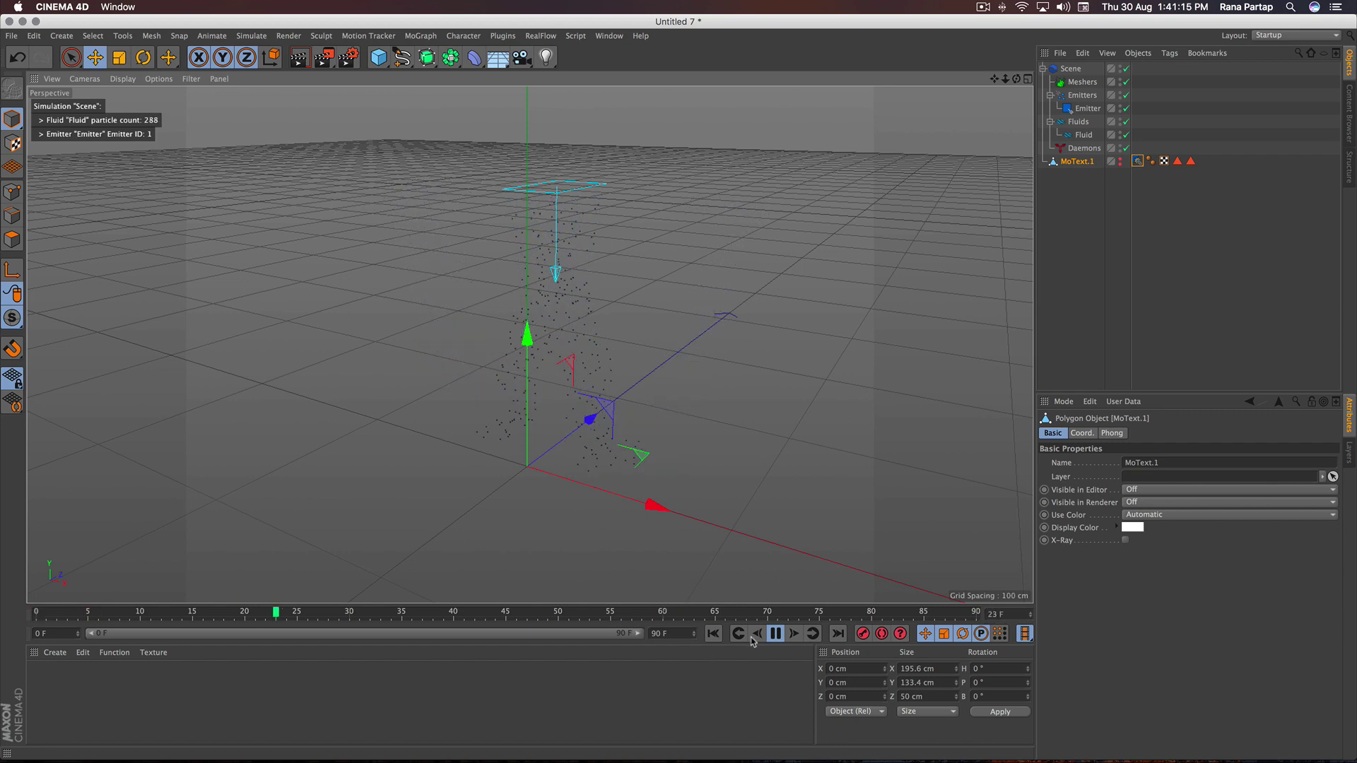
Stop playback and extend the animation and preview range to 230 frames
left_click(775, 633)
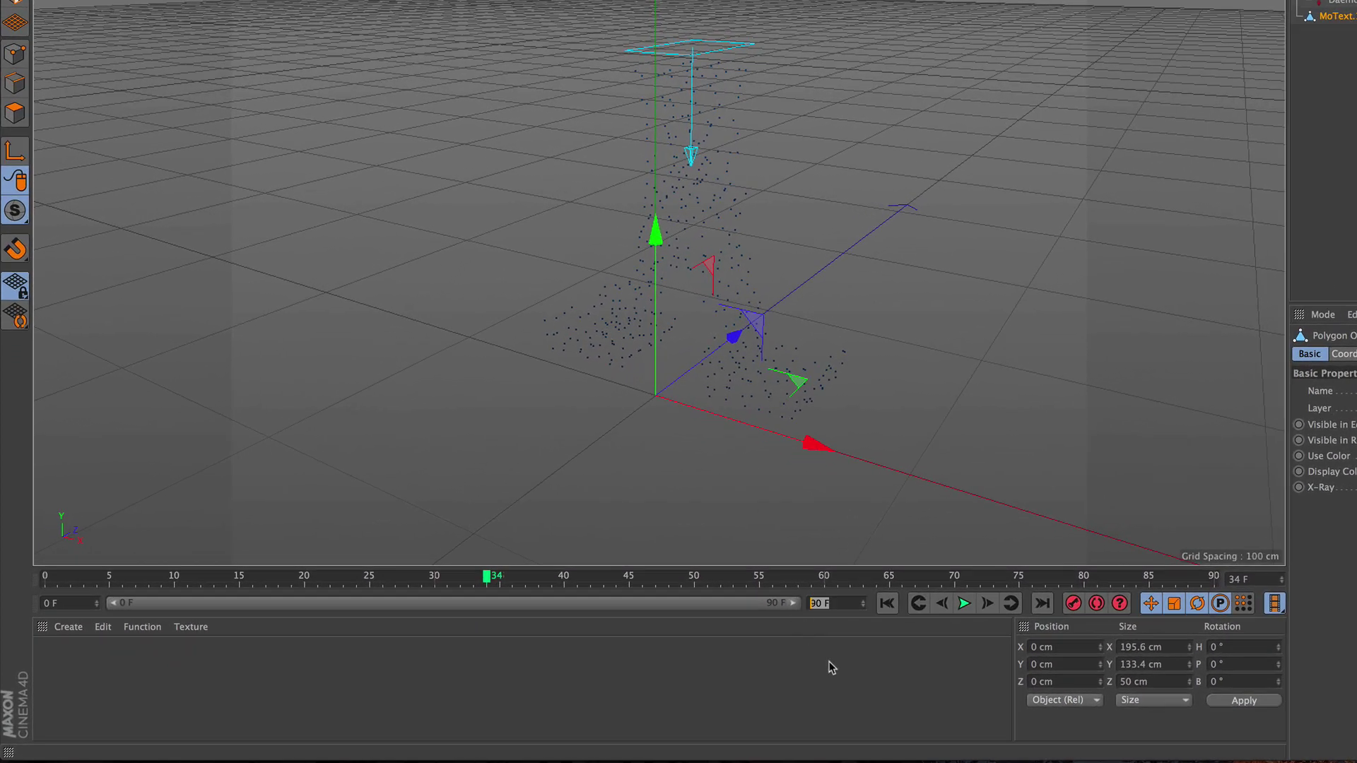
type("30")
key("Return")
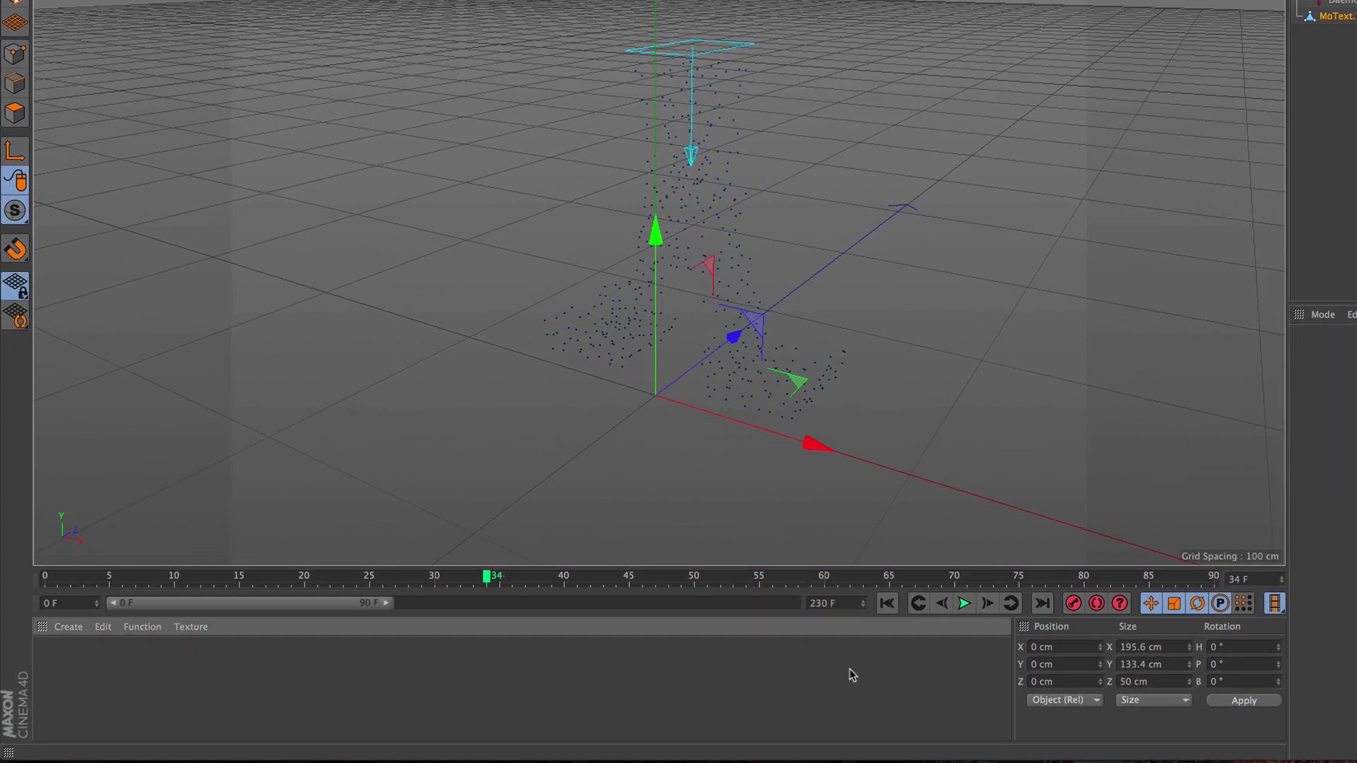
left_click_drag(390, 609, 802, 605)
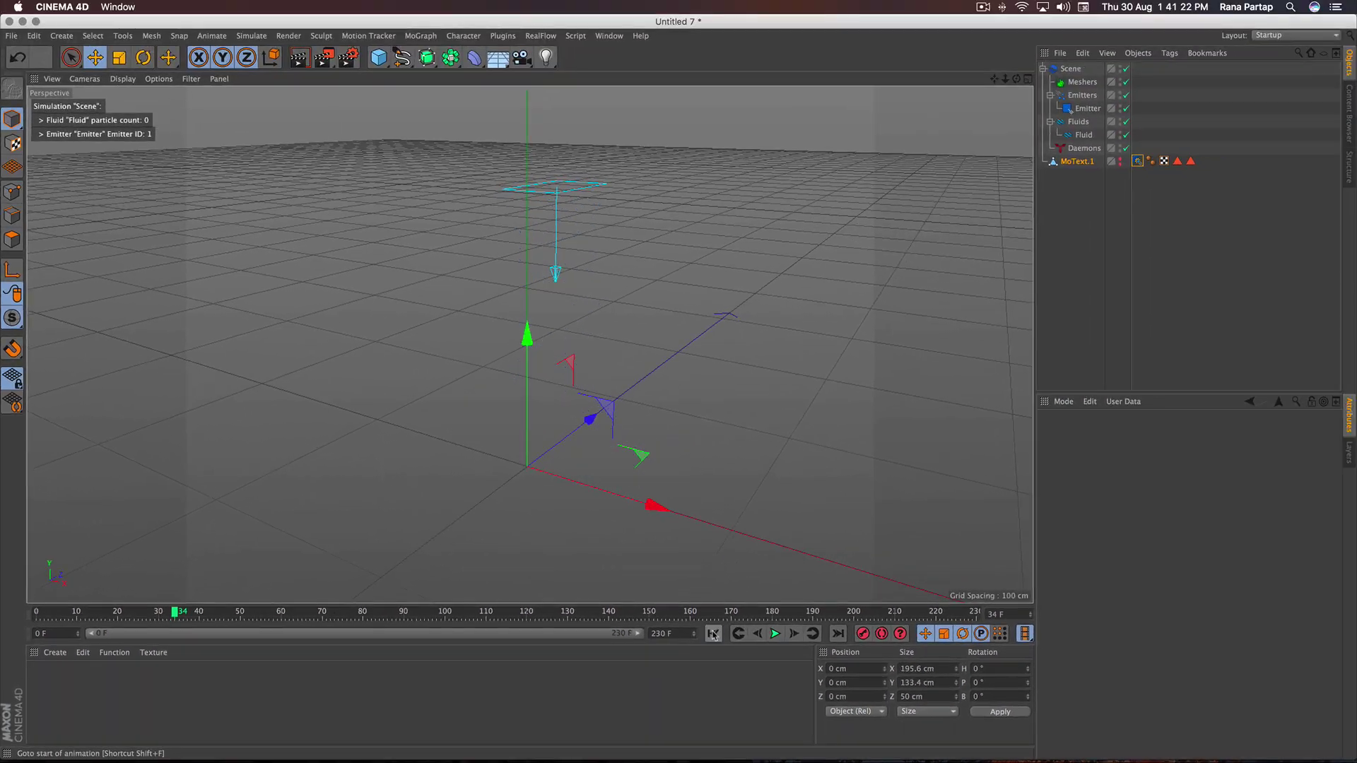
Simulate from the first frame to frame 219 and make a test render of the view
left_click(713, 634)
left_click(775, 633)
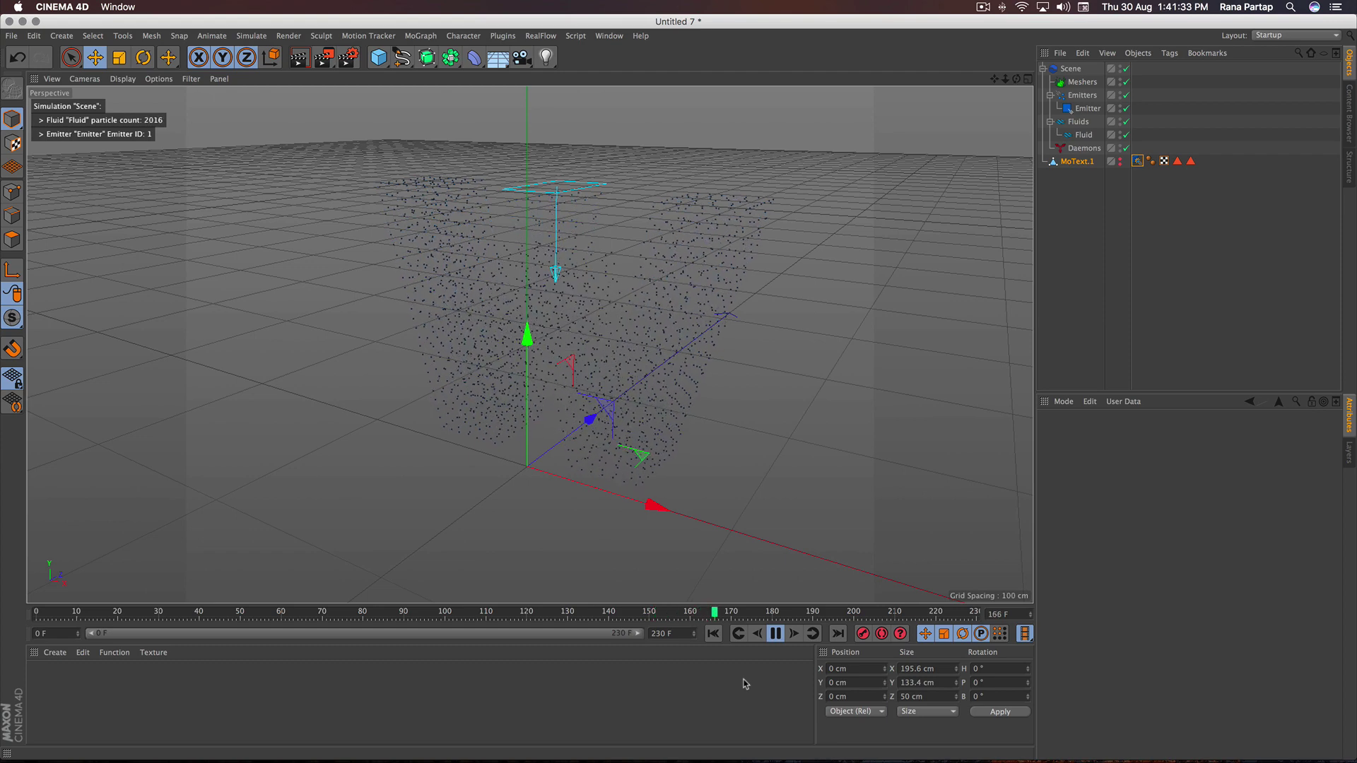
left_click(775, 639)
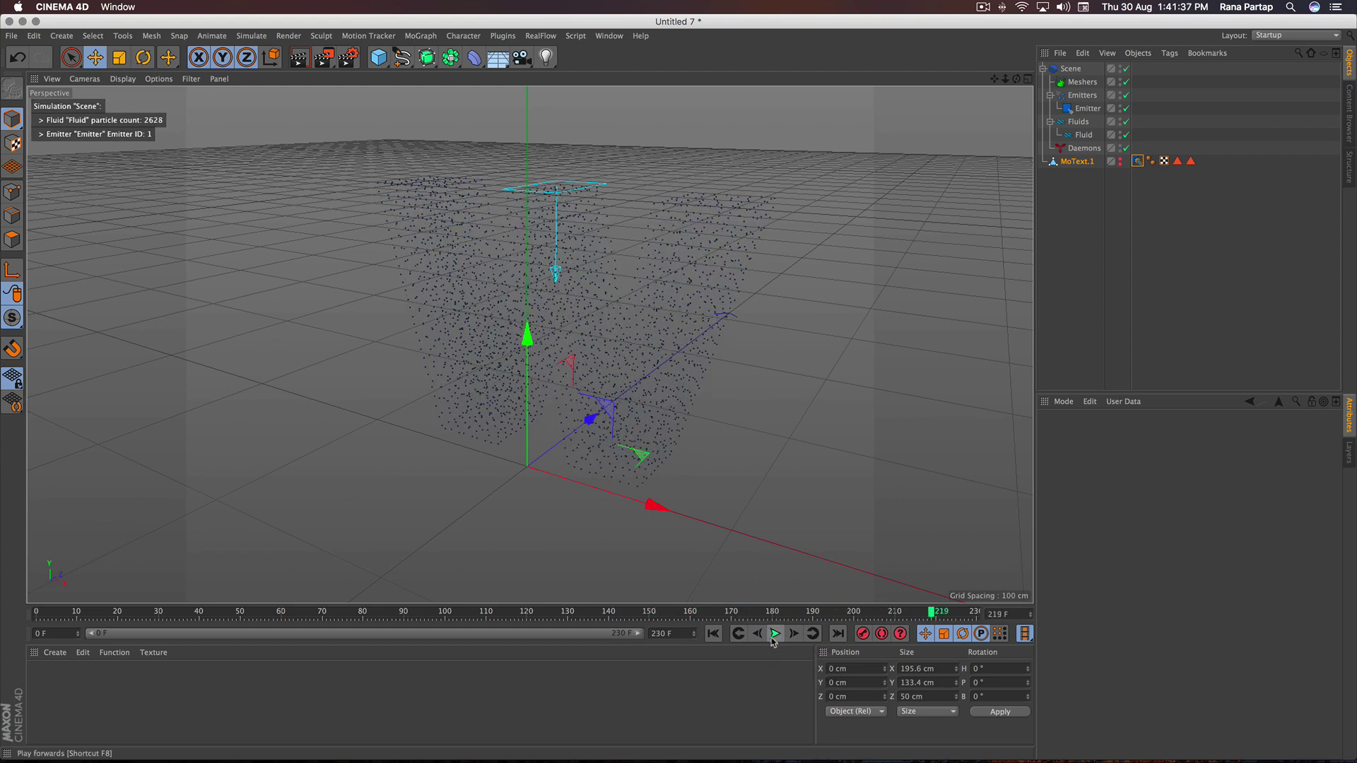
mouse_move(571, 297)
left_mouse_down("alt")
mouse_move(677, 239)
mouse_move(565, 287)
mouse_move(563, 323)
left_mouse_up("alt")
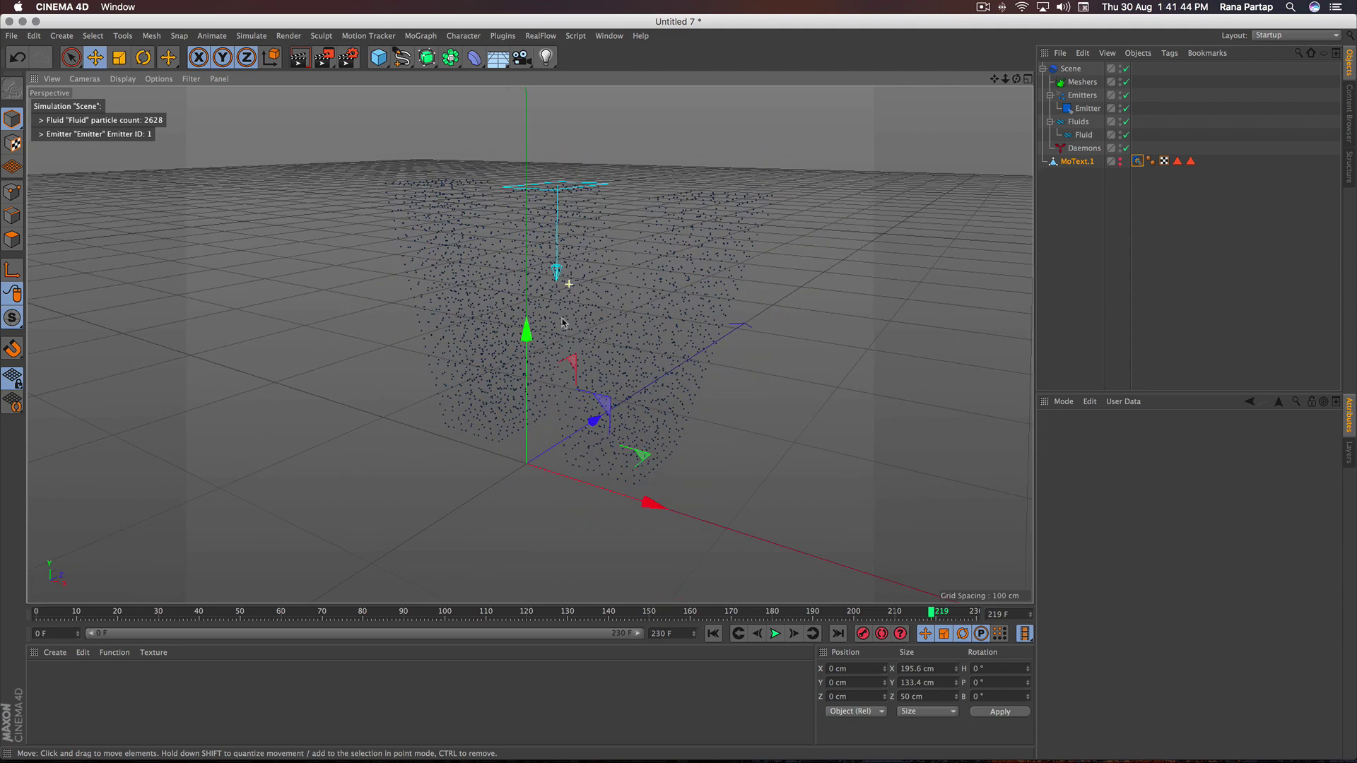
left_click(303, 64)
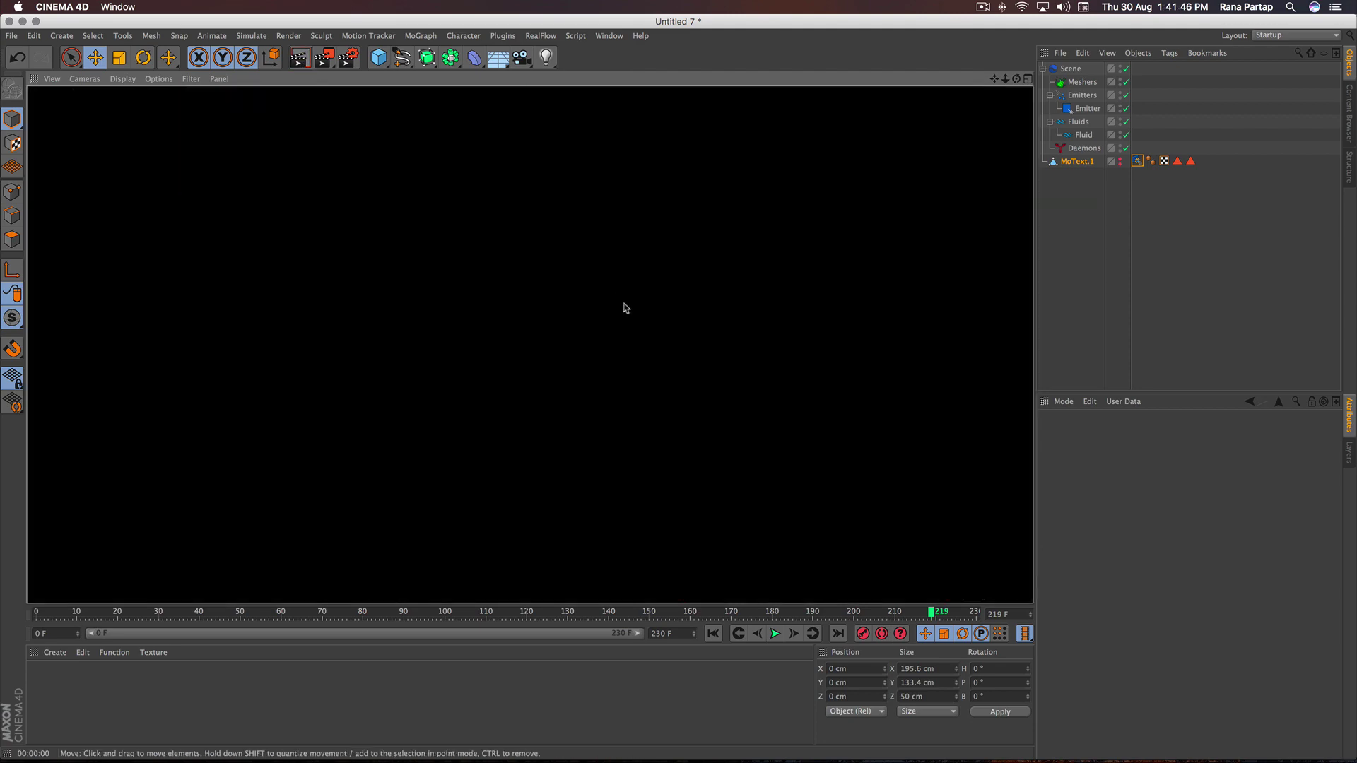
left_click(569, 329)
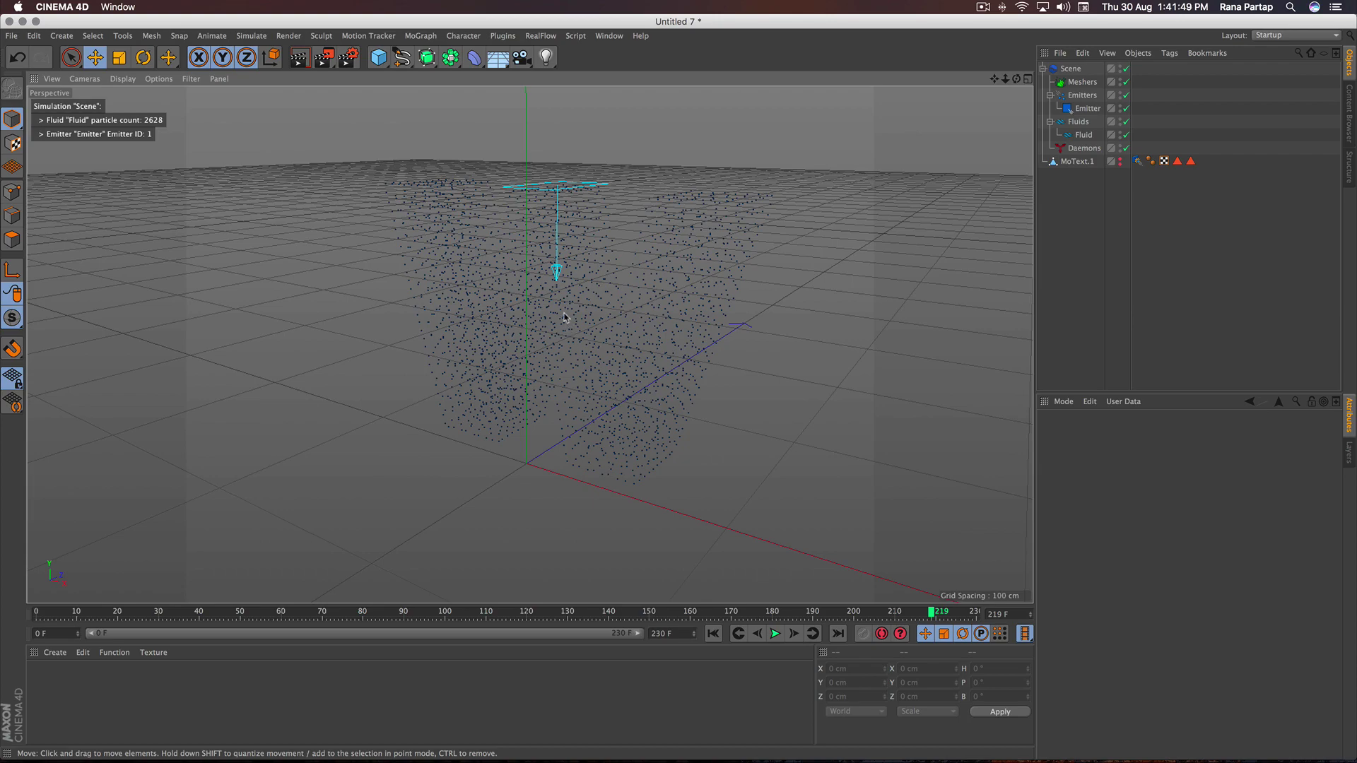
scroll(563, 317, "up", 2)
scroll(560, 318, "up", 2)
scroll(555, 316, "up", 2)
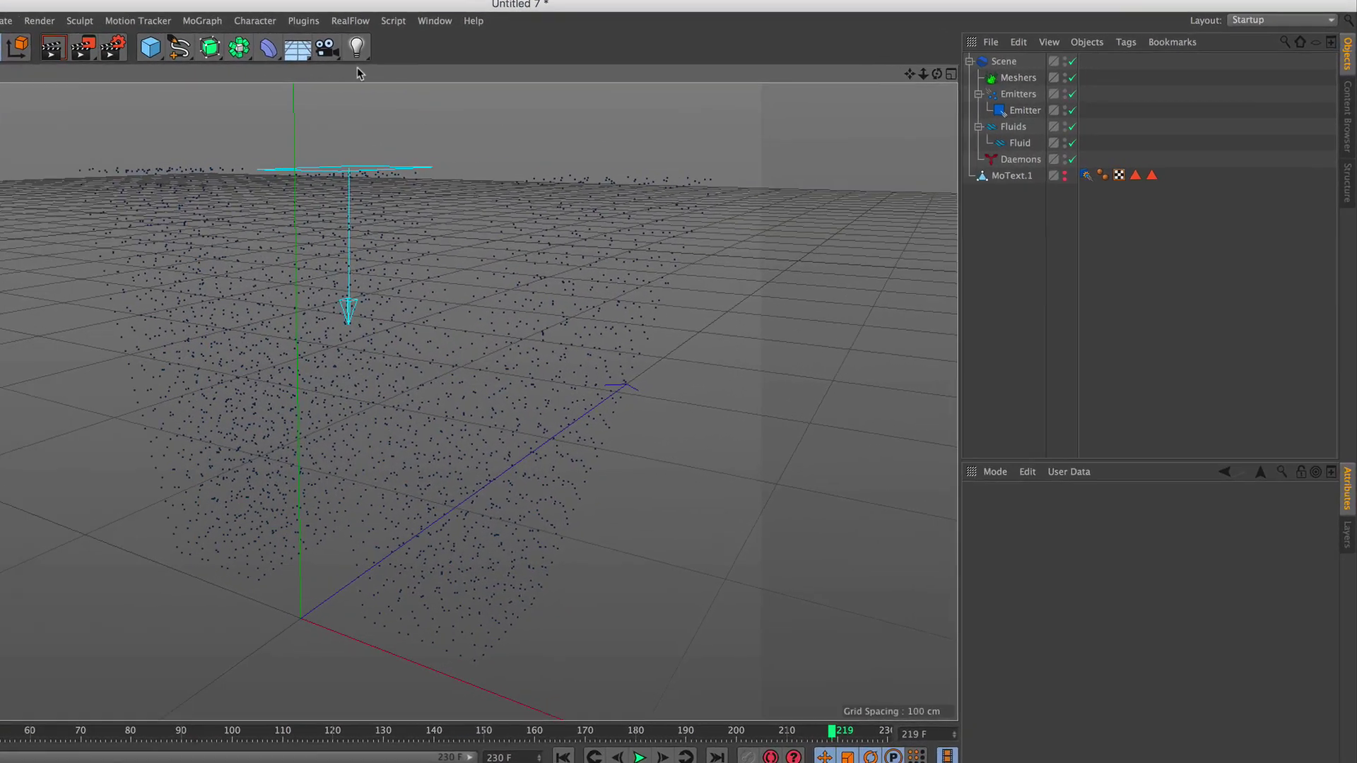
Add a RealFlow Mesher, build the mesh, and simulate to frame 63
left_click(542, 37)
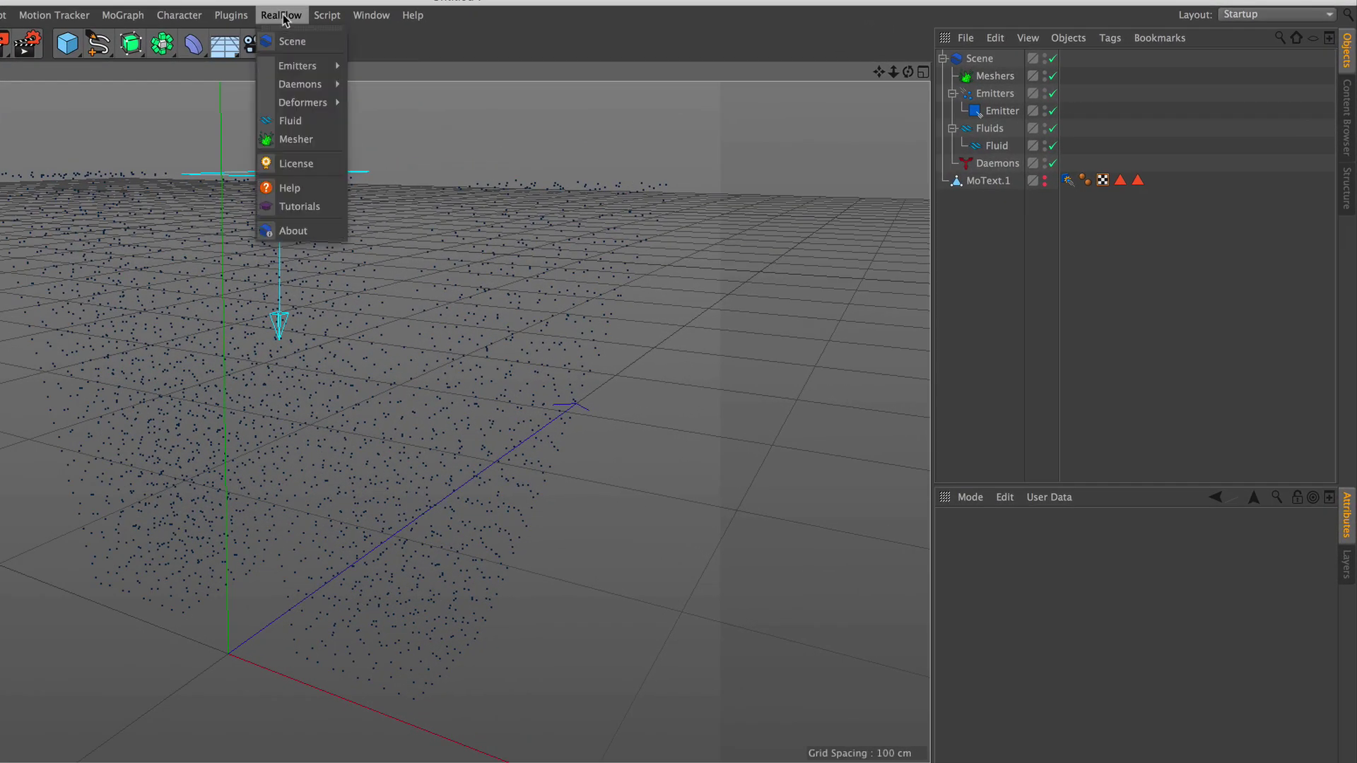
left_click(320, 140)
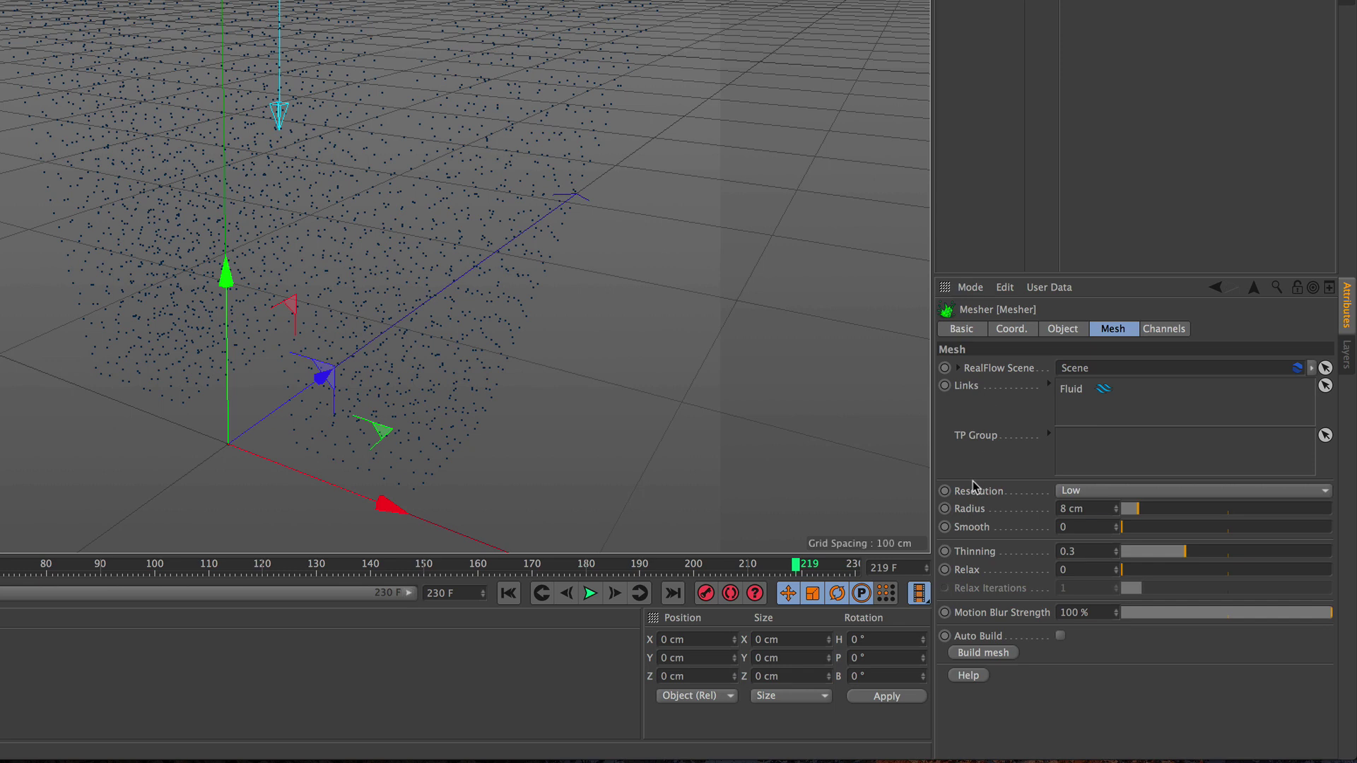
left_click(1007, 655)
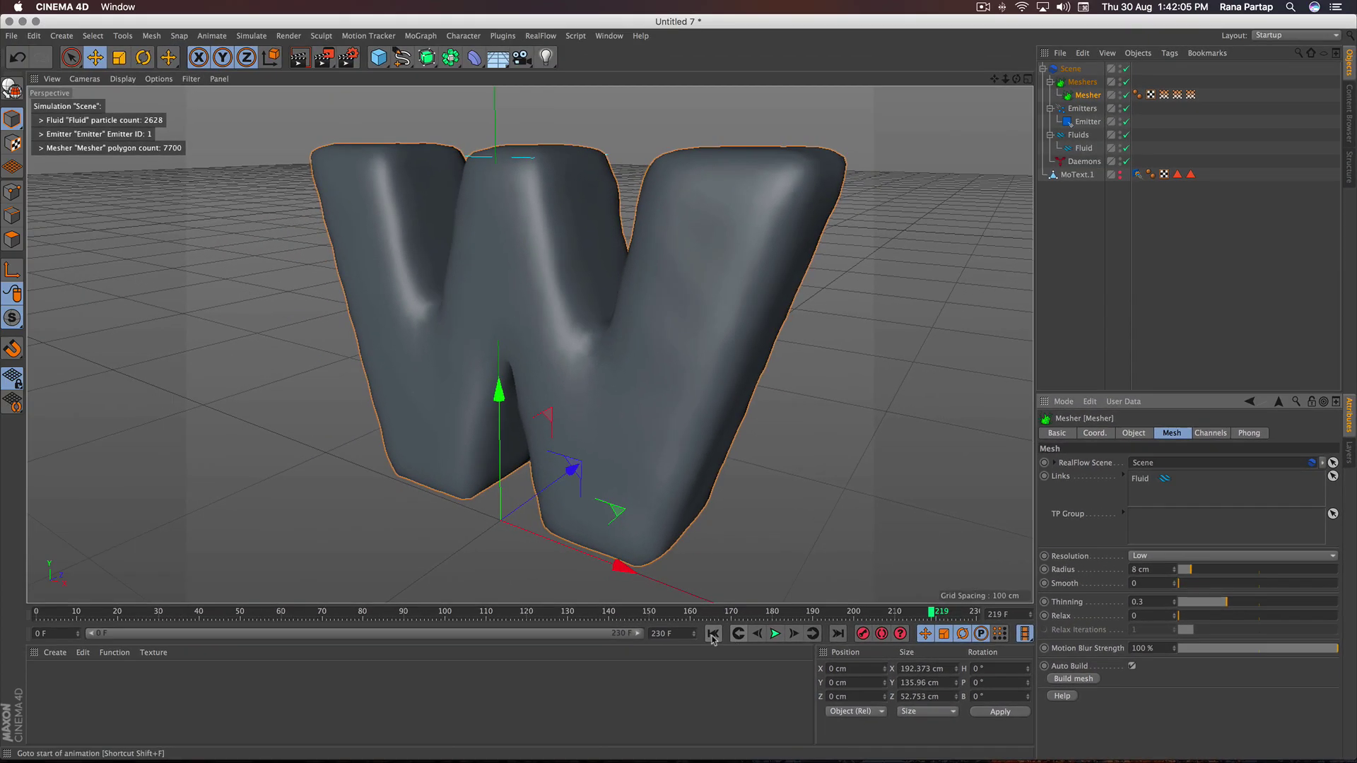
left_click(713, 633)
left_click(776, 636)
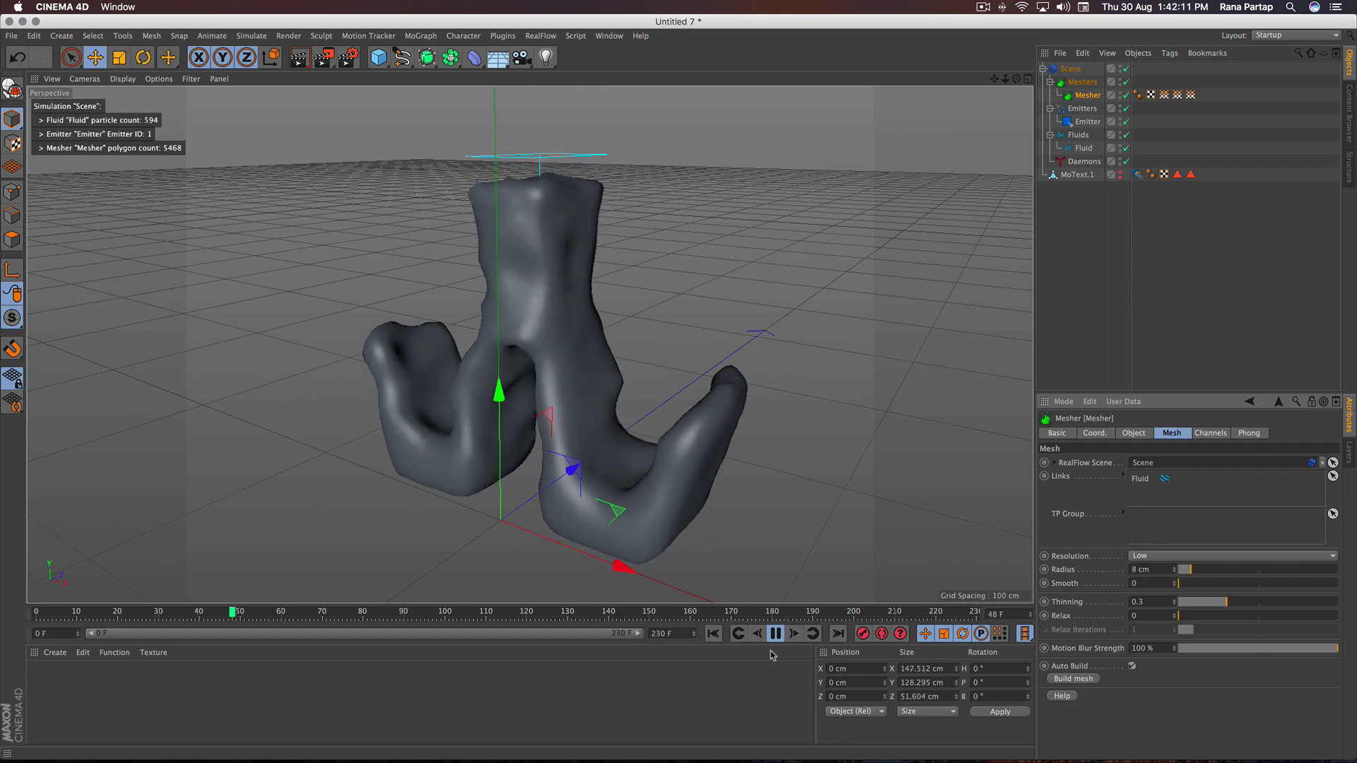
left_click(776, 634)
type("4")
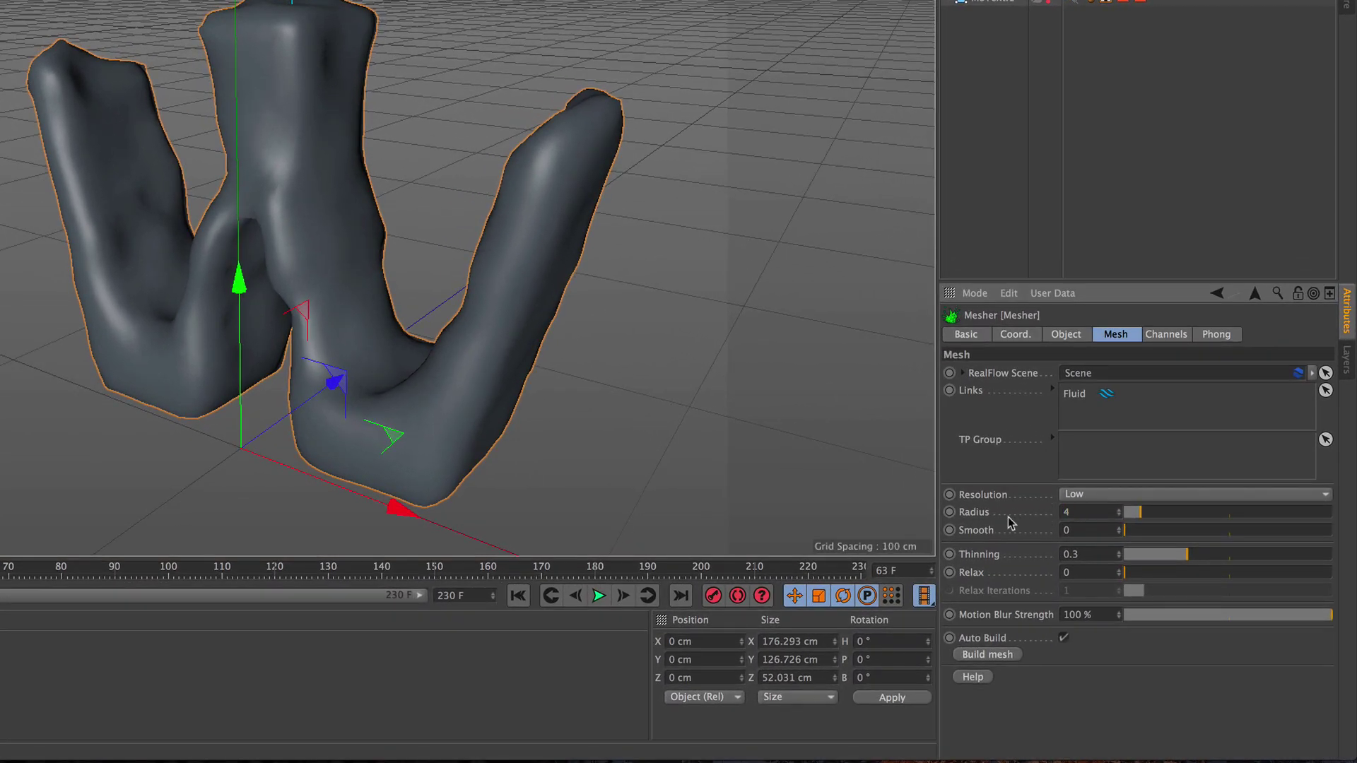
Set the mesher to Radius 4 cm, Smooth 3 and Thinning 0.16, and replay the simulation
key("Return")
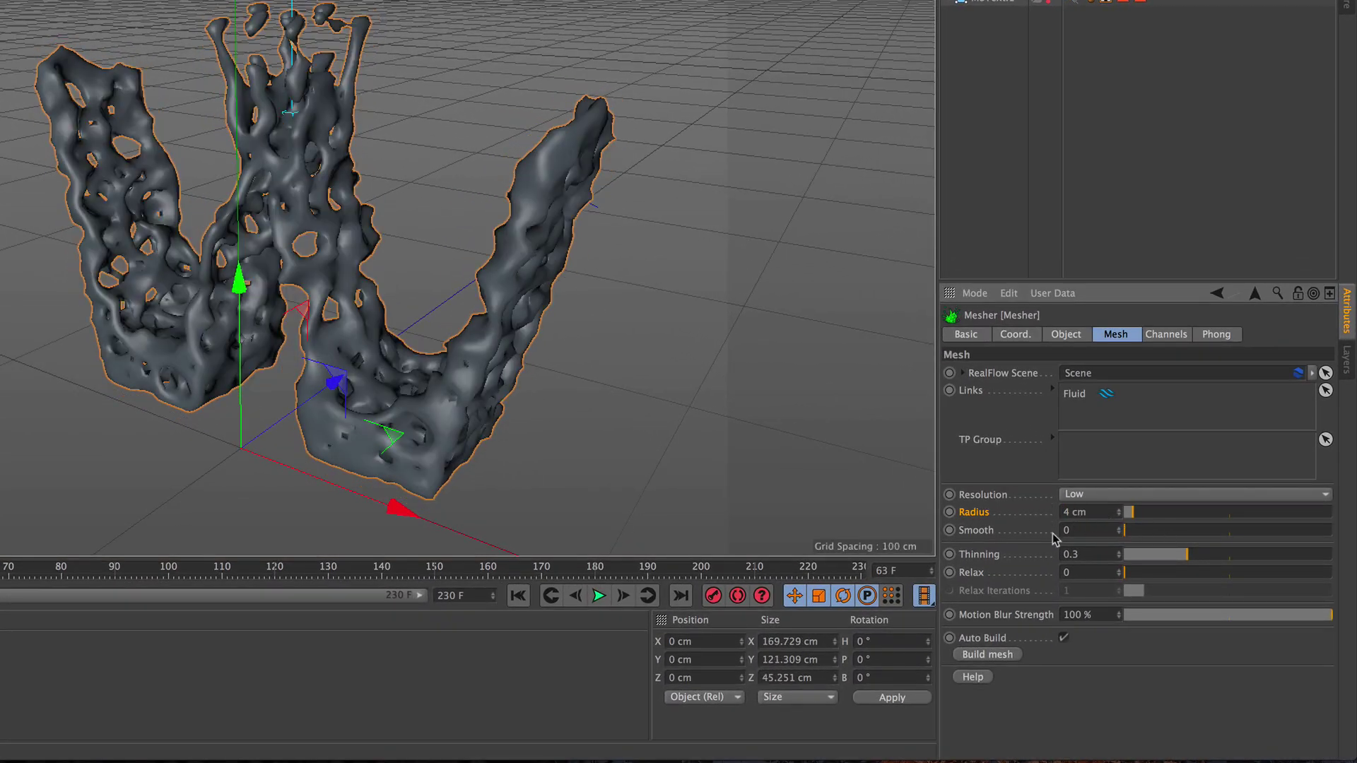
left_click_drag(1178, 532, 1185, 531)
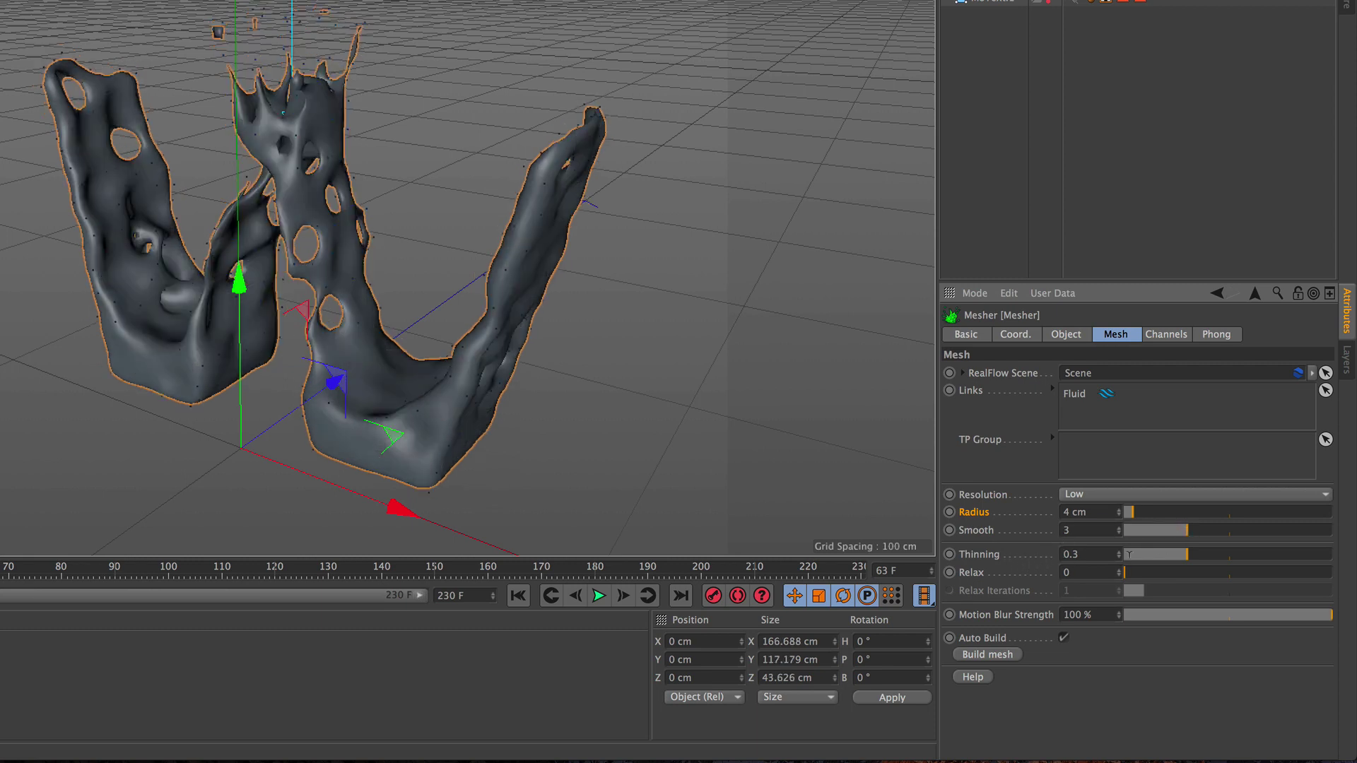
left_click_drag(1177, 559, 1160, 557)
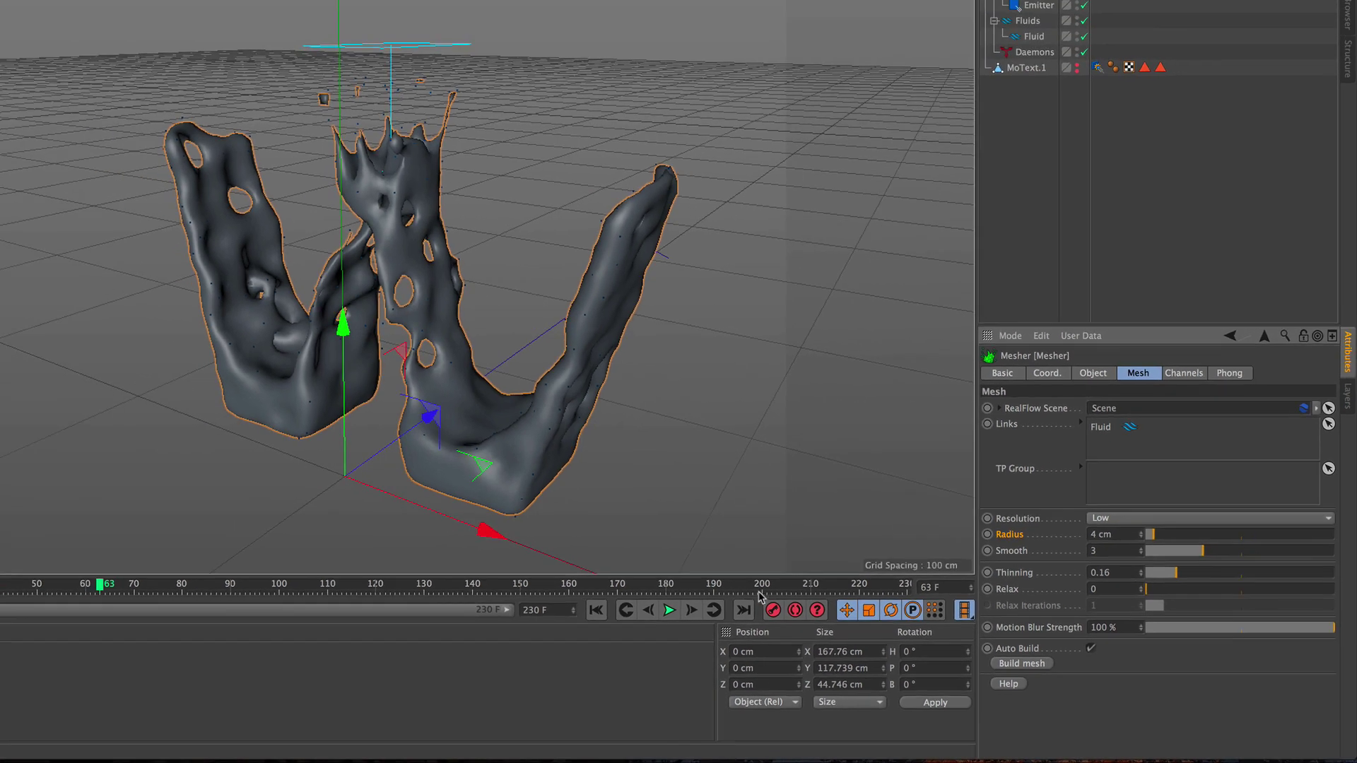
left_click(774, 635)
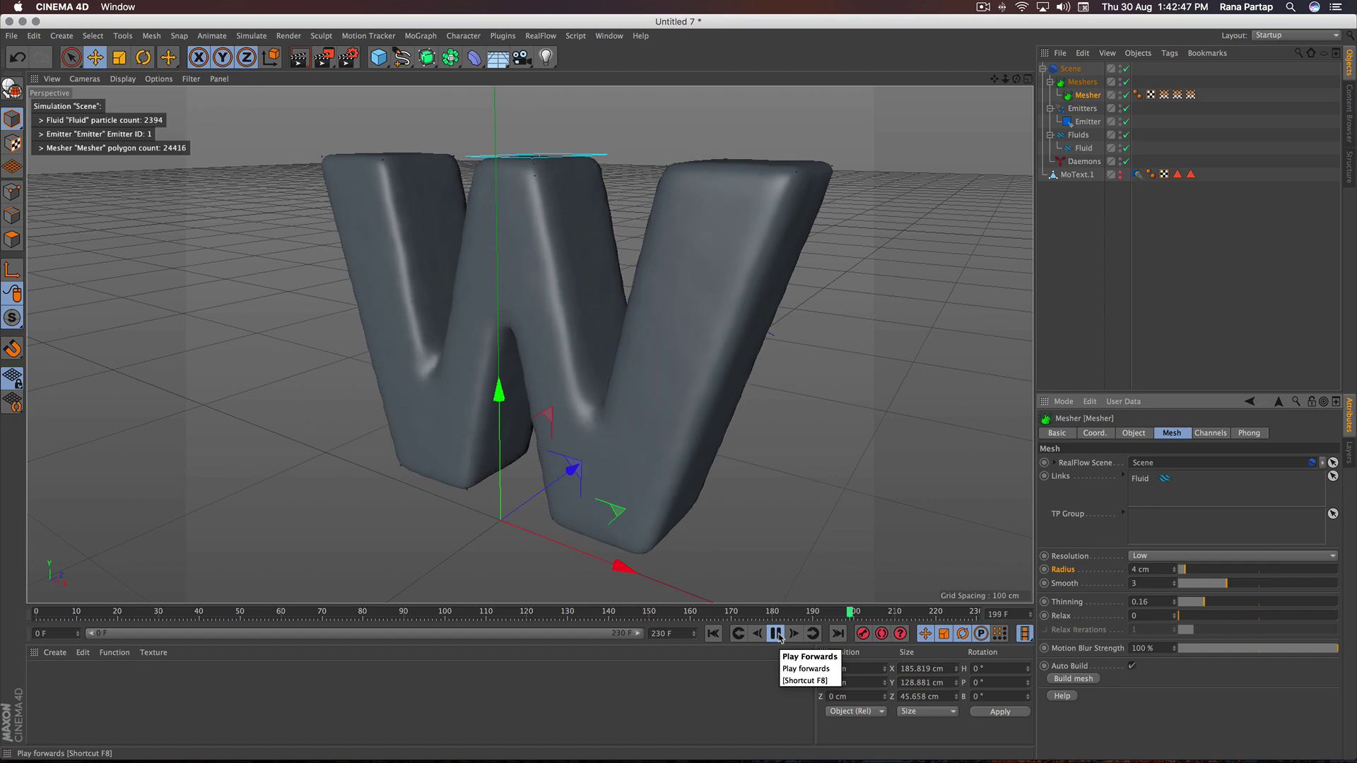
Pause at frame 210 and frame the meshed W from the front
left_click(776, 634)
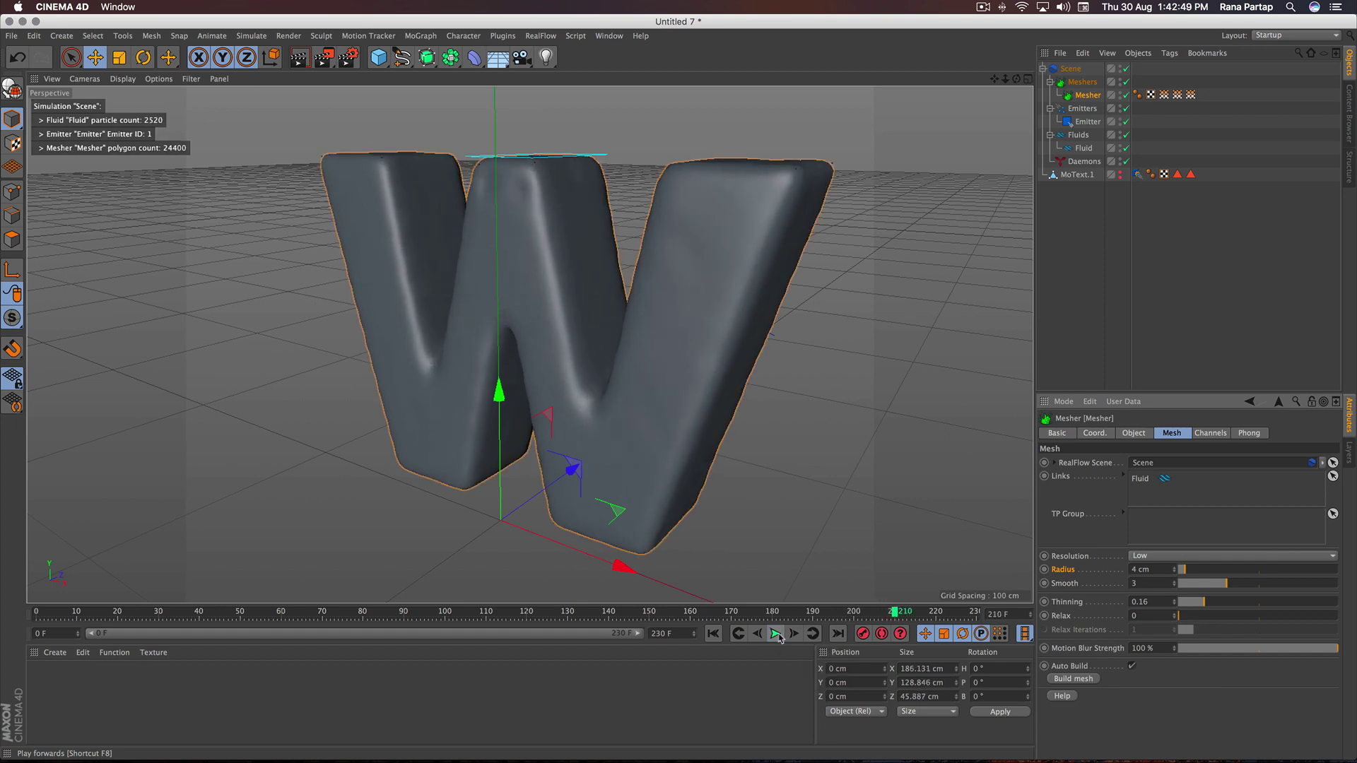
mouse_move(634, 380)
left_mouse_down("alt")
mouse_move(939, 327)
mouse_move(788, 355)
mouse_move(578, 342)
mouse_move(608, 332)
left_mouse_up("alt")
scroll(614, 328, "up", 2)
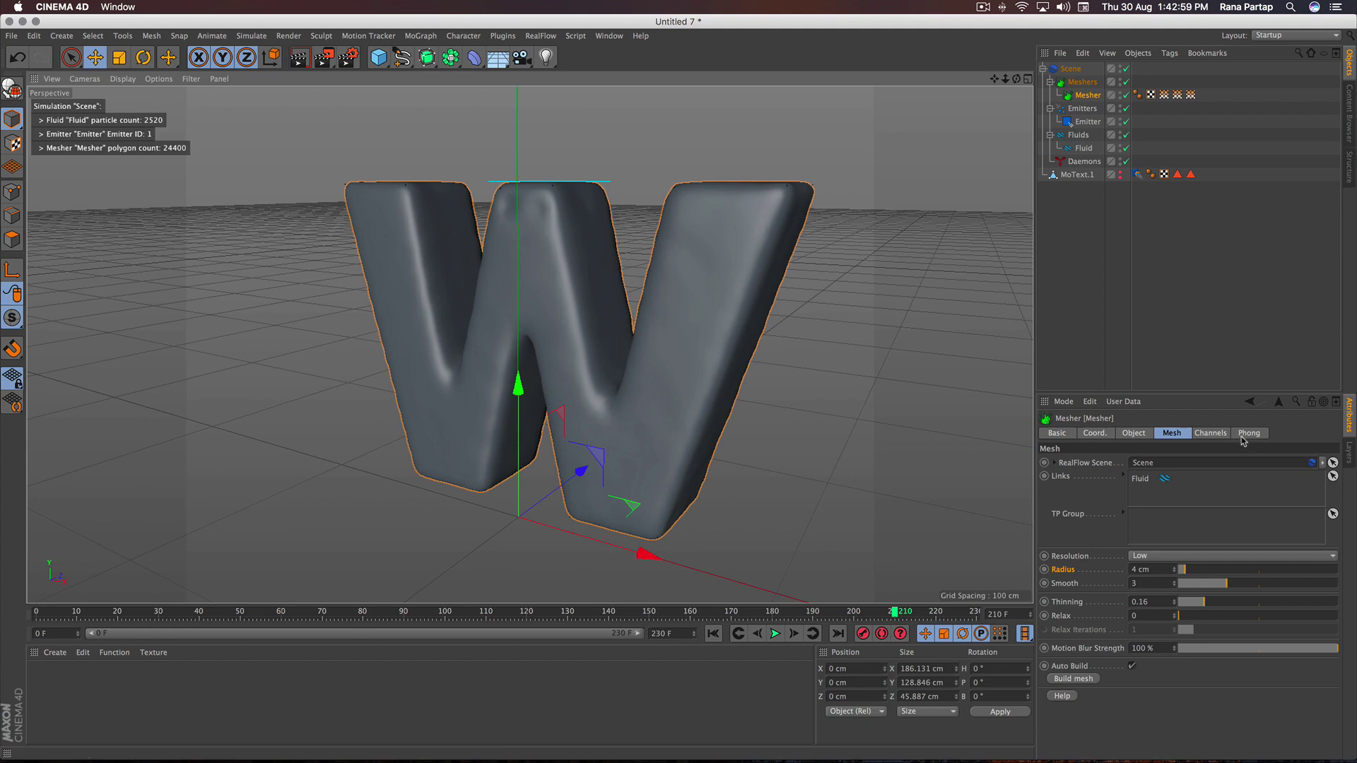
left_click(1070, 70)
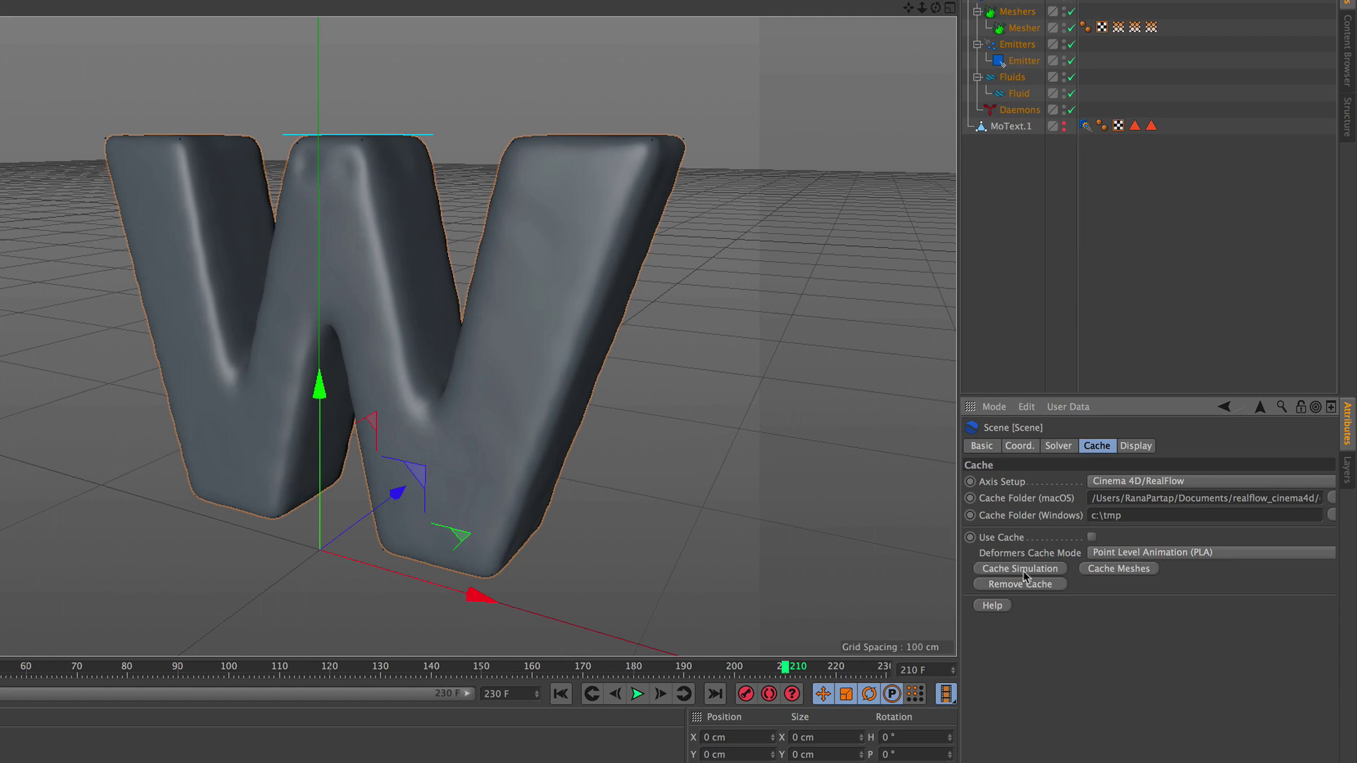
Cache the fluid simulation and play back the cached result to frame 201
left_click(1051, 570)
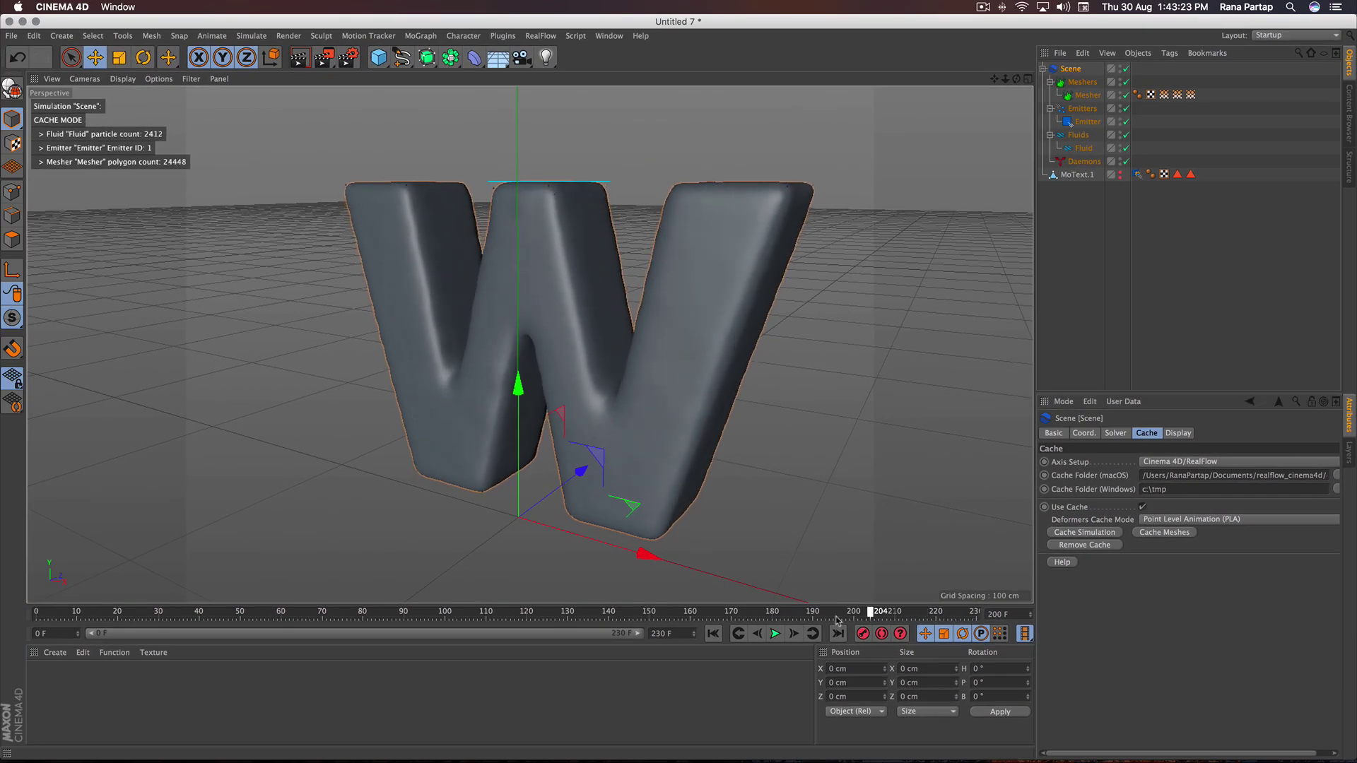
mouse_move(975, 611)
left_mouse_down()
mouse_move(92, 610)
mouse_move(640, 627)
mouse_move(777, 612)
mouse_move(166, 602)
mouse_move(883, 612)
mouse_move(47, 586)
left_mouse_up()
left_click(775, 634)
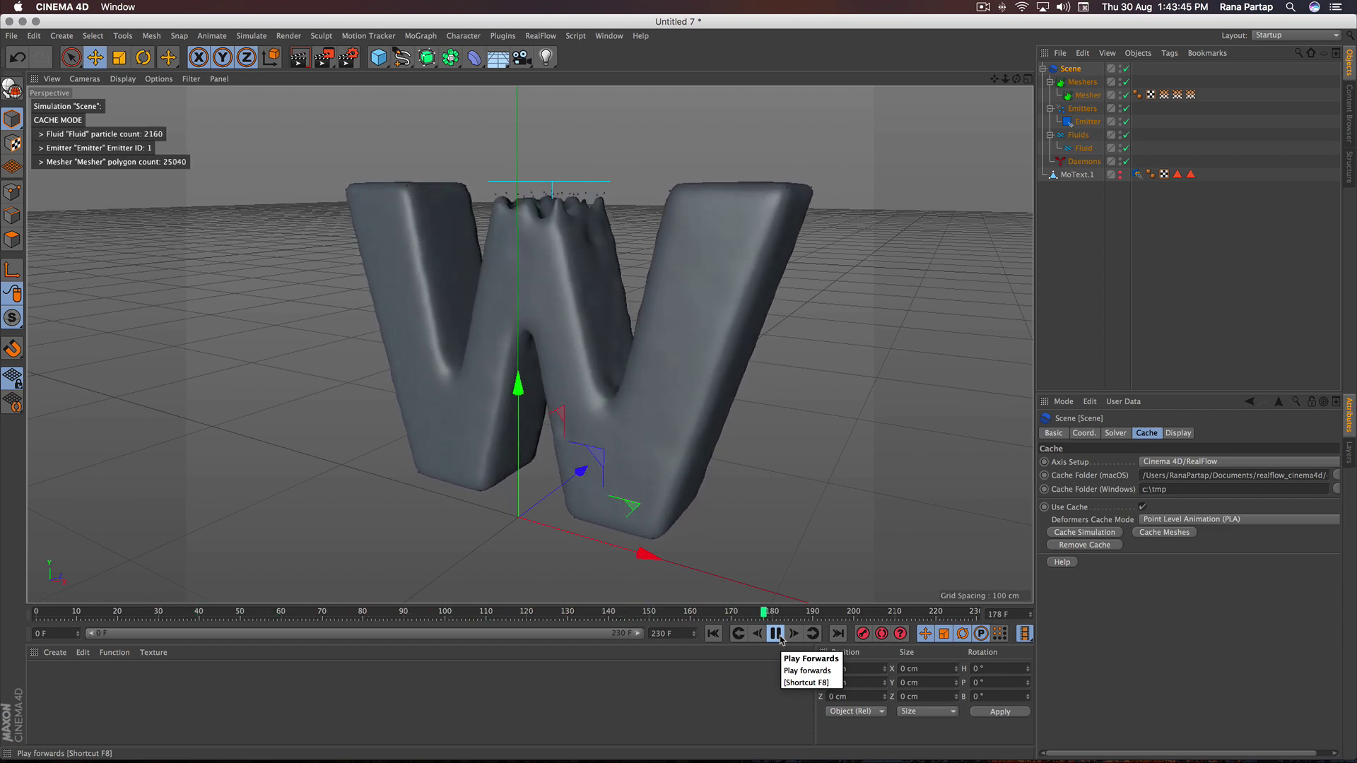
left_click(781, 637)
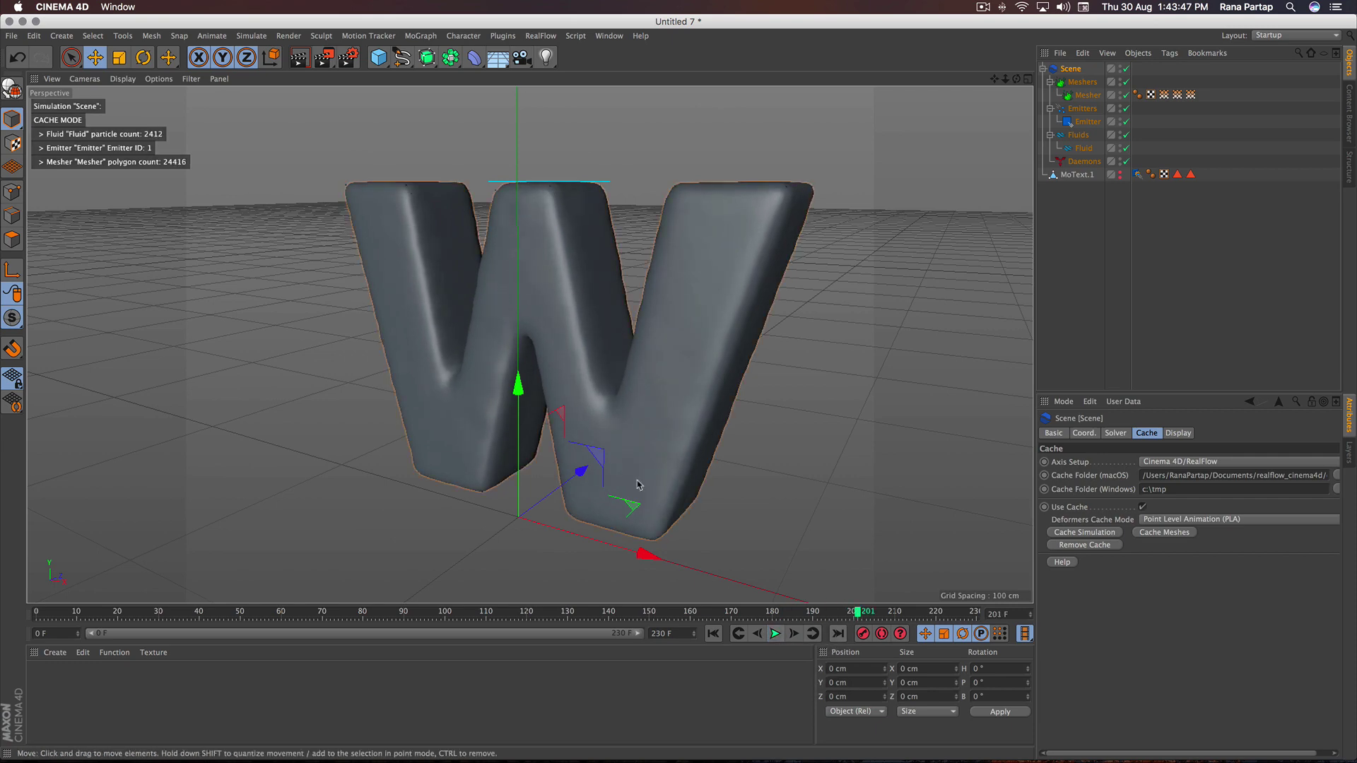
Add a Helix spline with 200 cm radius, 720° end angle and 200 cm height
scroll(583, 417, "down", 3)
scroll(584, 417, "down", 3)
scroll(584, 417, "down", 2)
scroll(584, 417, "up", 2)
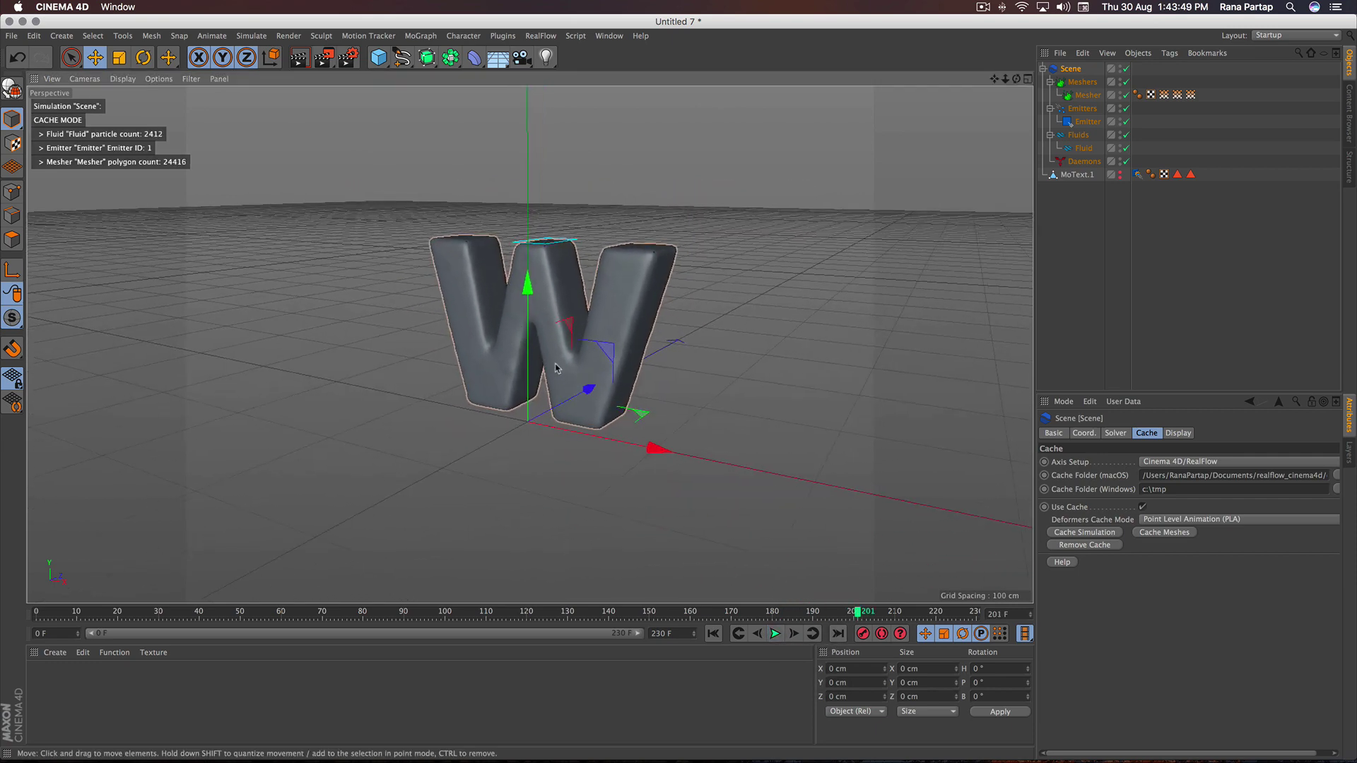
scroll(559, 337, "up", 2)
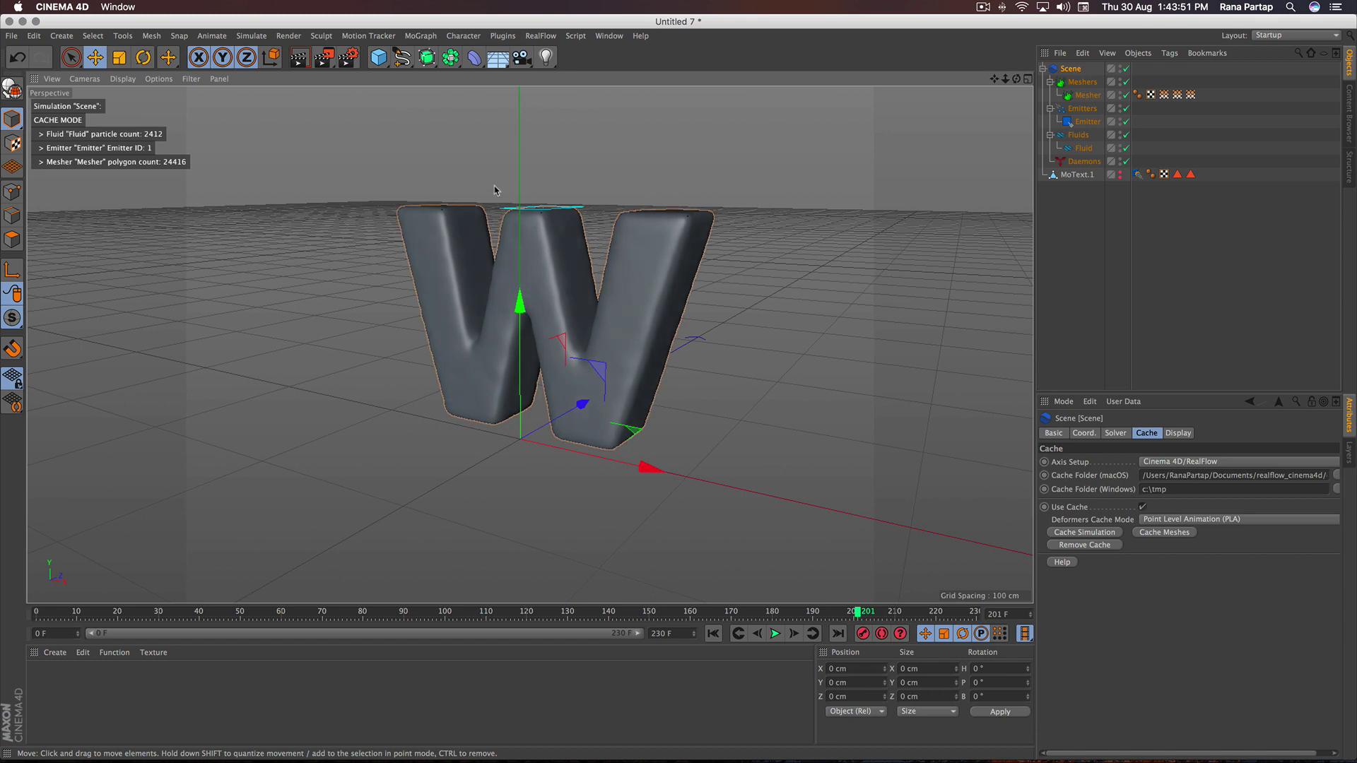
mouse_move(401, 57)
left_mouse_down()
mouse_move(422, 94)
mouse_move(580, 131)
left_mouse_up()
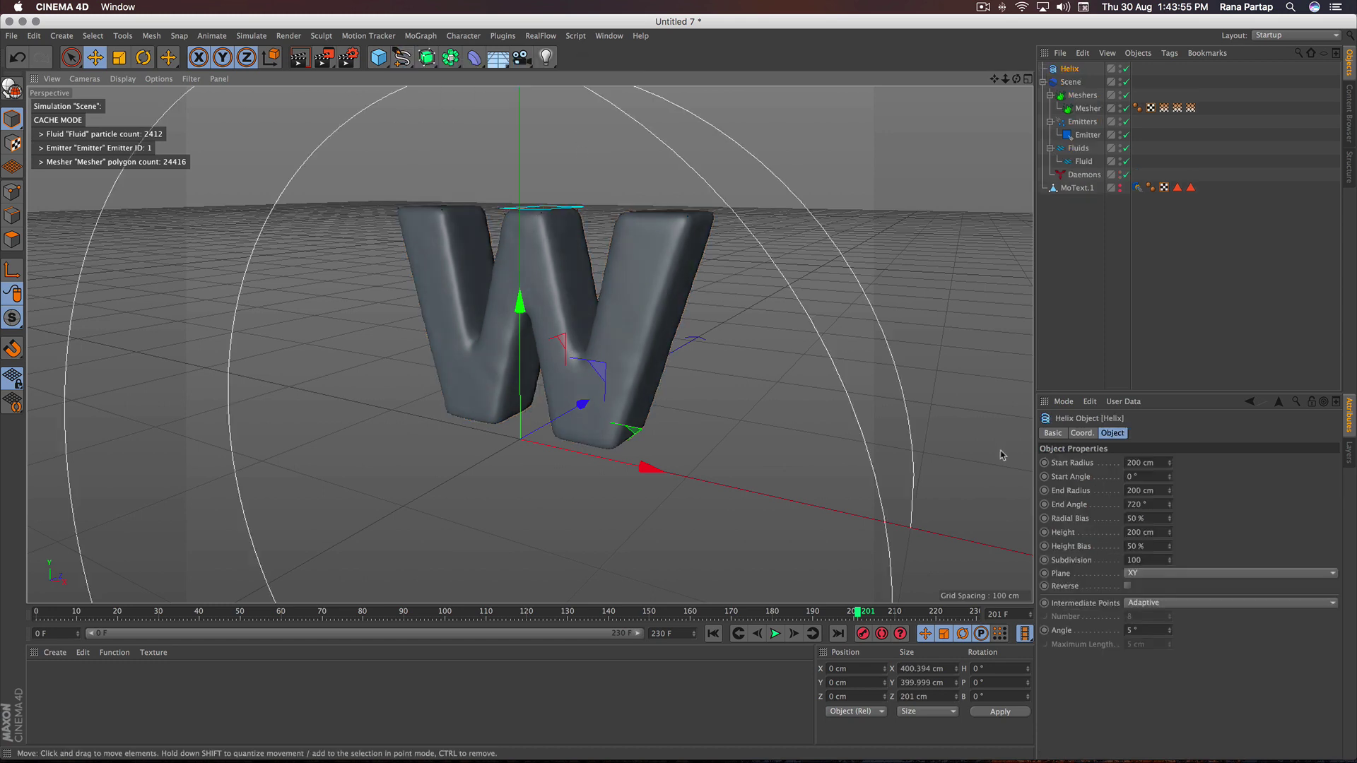
Lay the helix flat on the XZ plane around the W
left_click(1215, 577)
left_click(1205, 615)
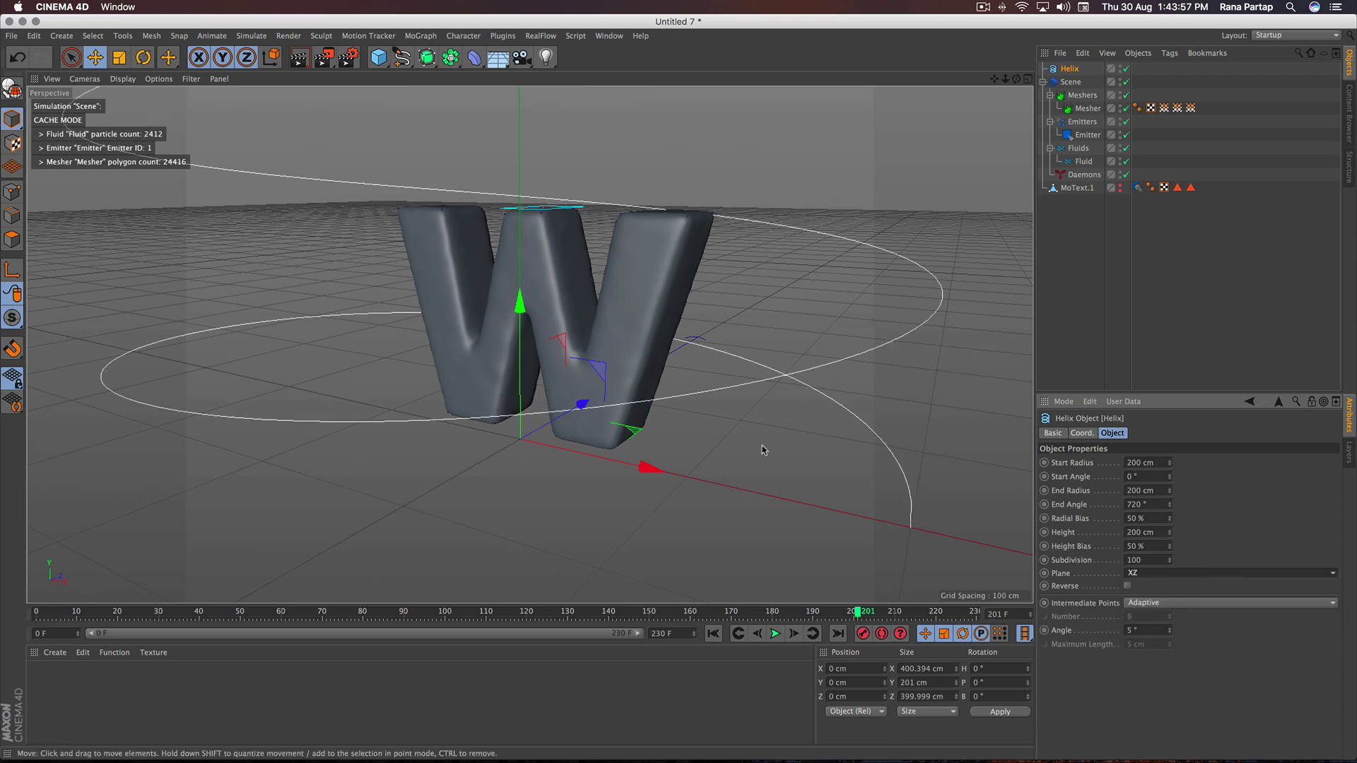
scroll(524, 337, "down", 3)
left_click_drag(524, 337, 537, 368, "alt")
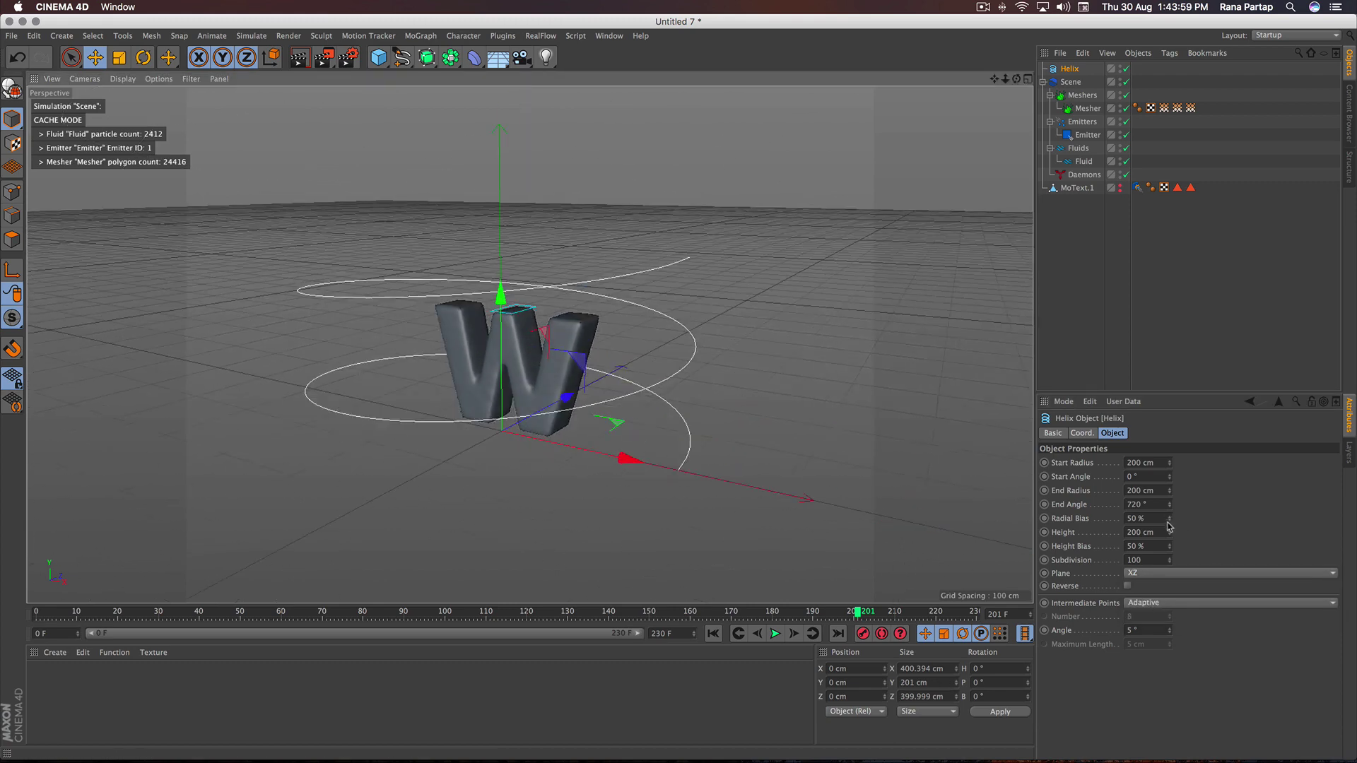
Give the helix a 400 cm end radius and bring its end angle down to 471°
left_click_drag(1170, 535, 1170, 494)
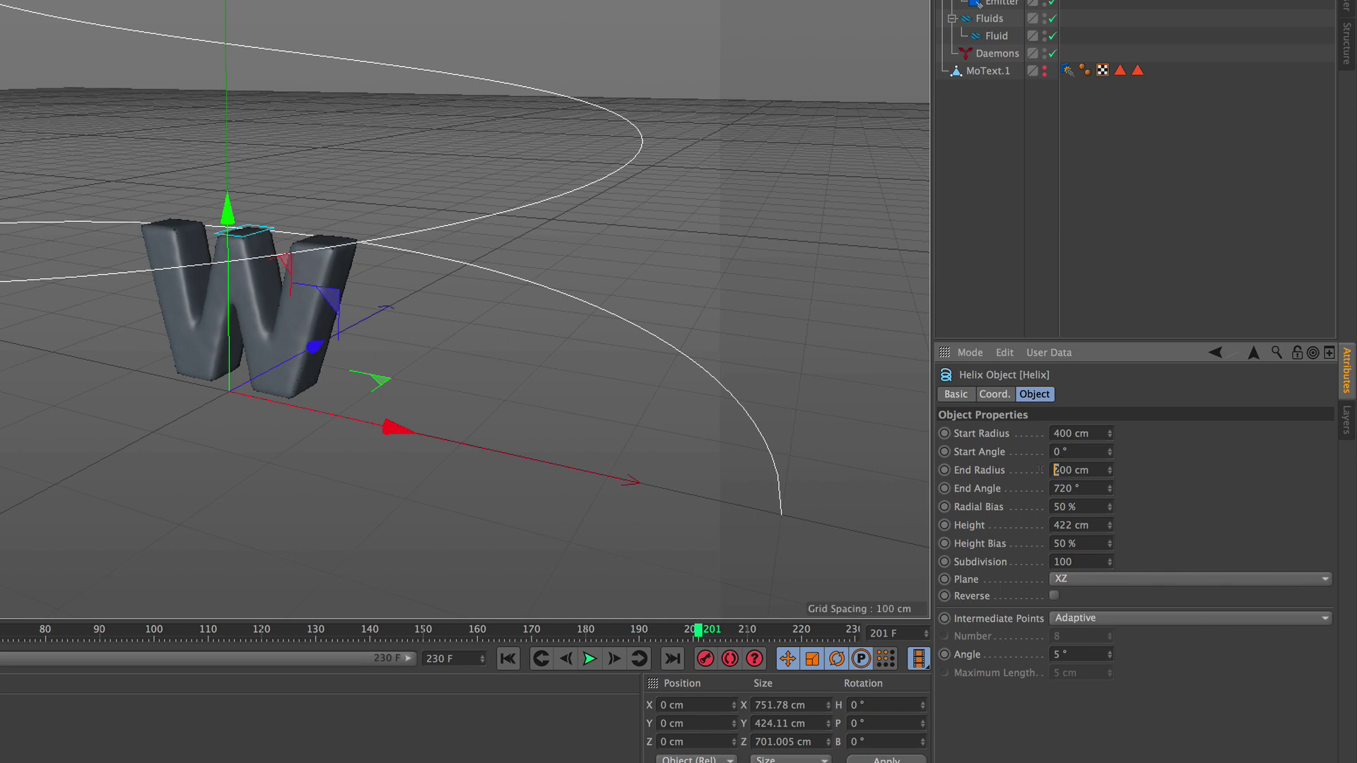
type("4")
key("Return")
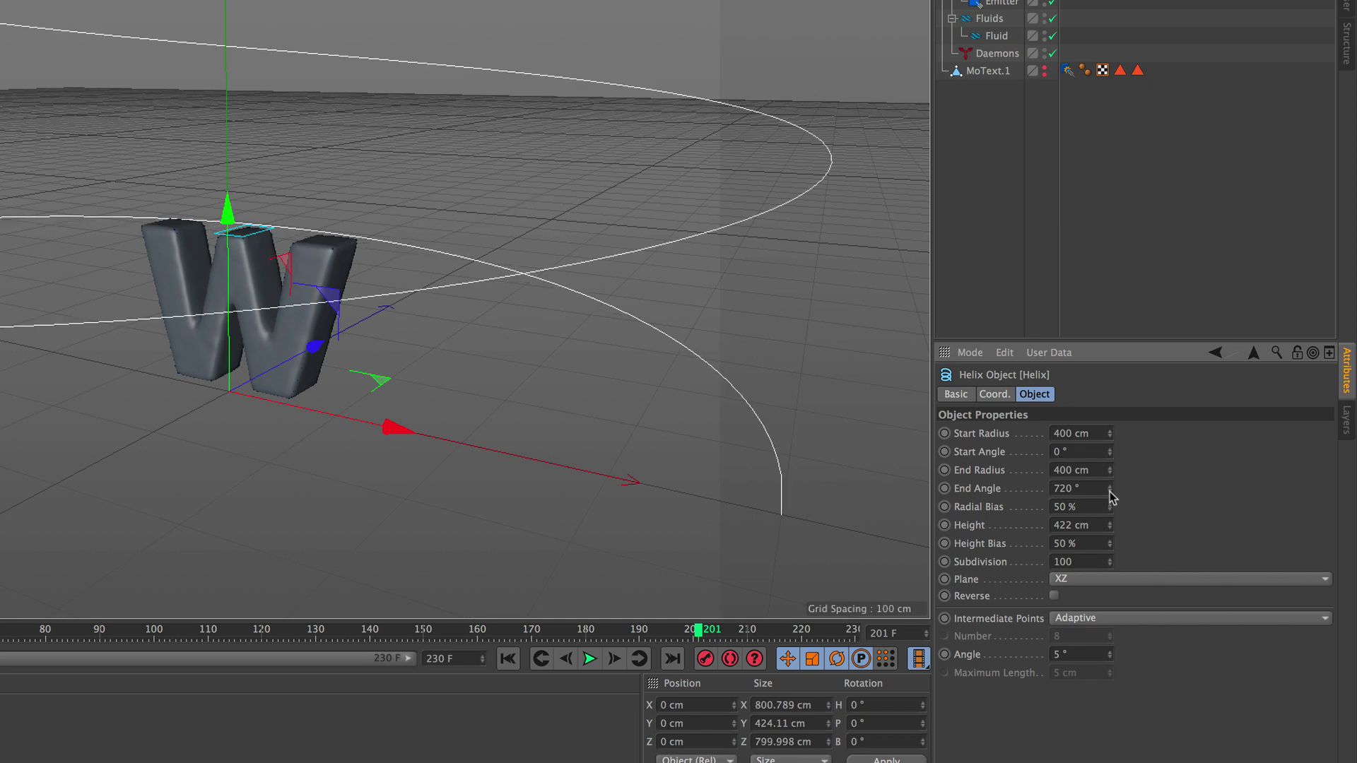
left_click_drag(1109, 495, 1110, 503)
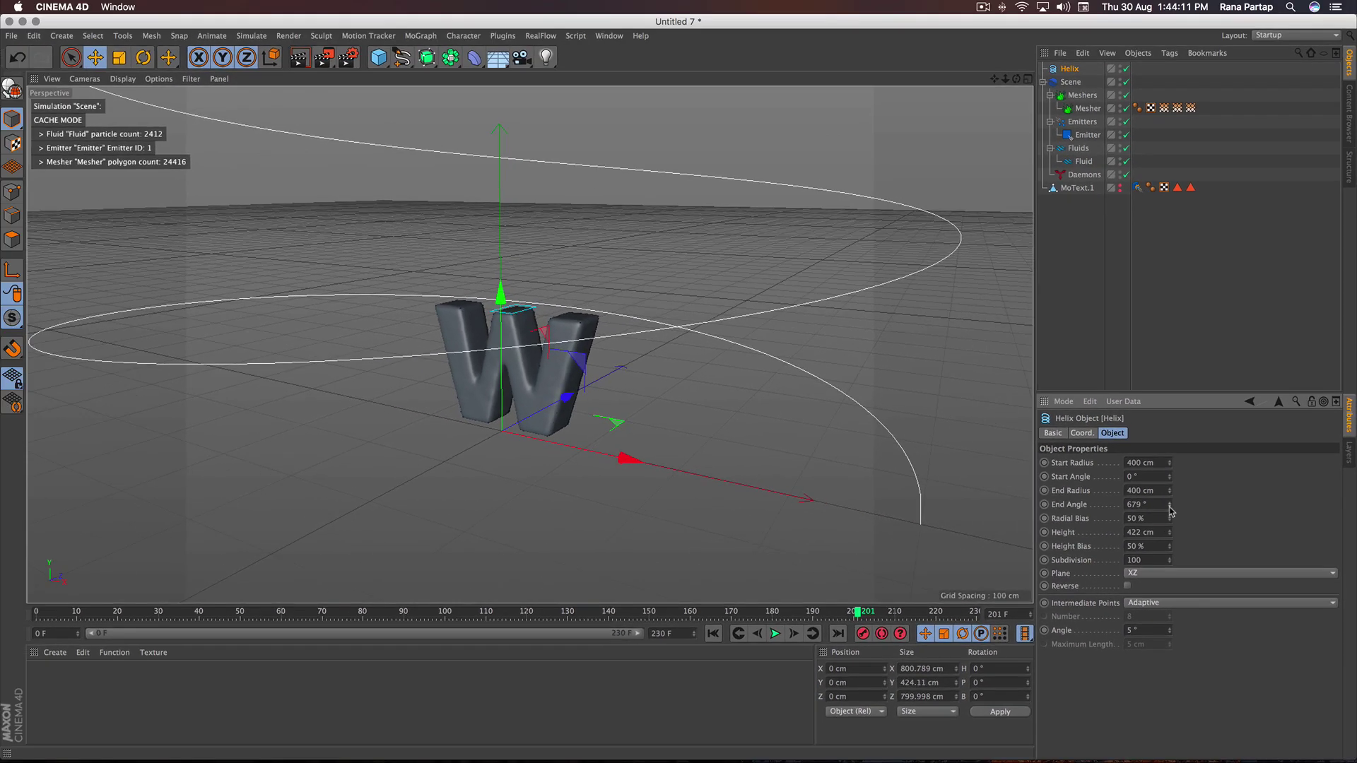
scroll(633, 399, "down", 5)
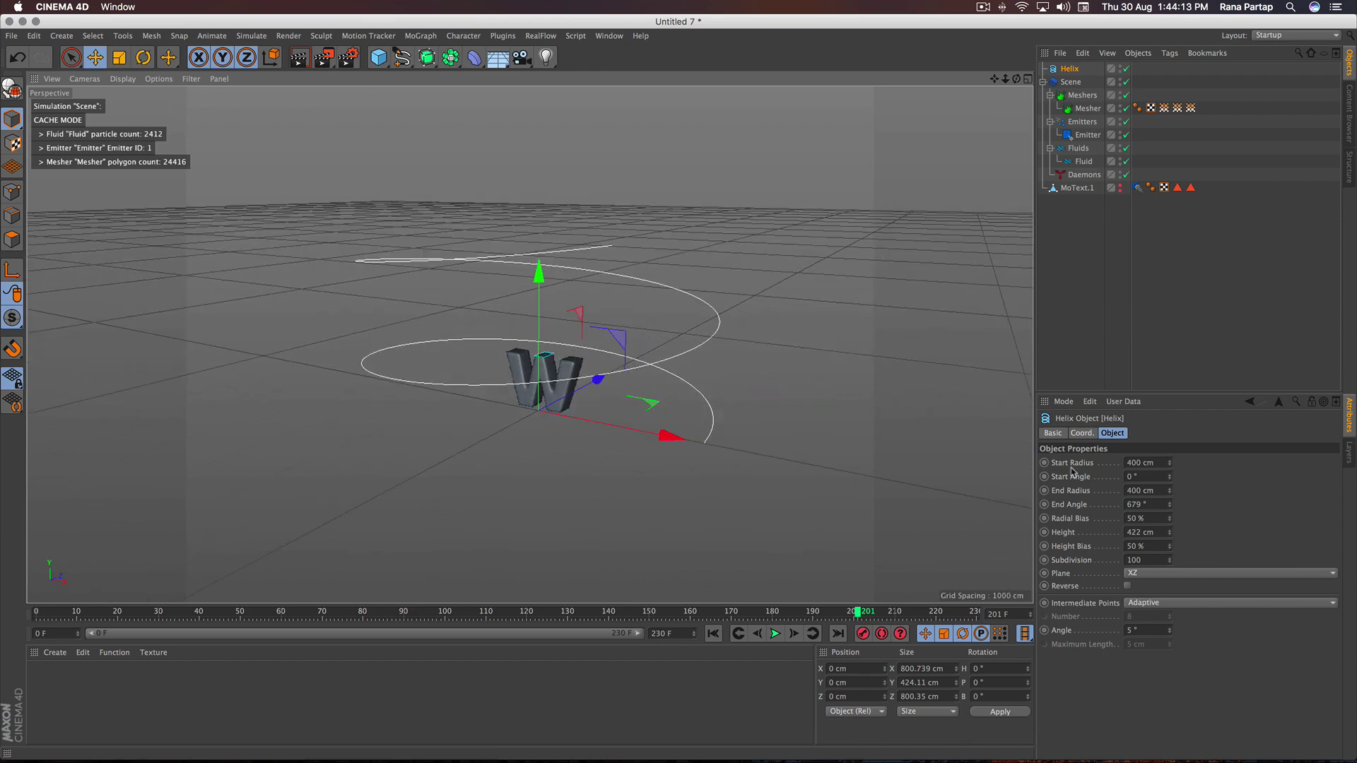
left_click_drag(1170, 507, 1170, 503)
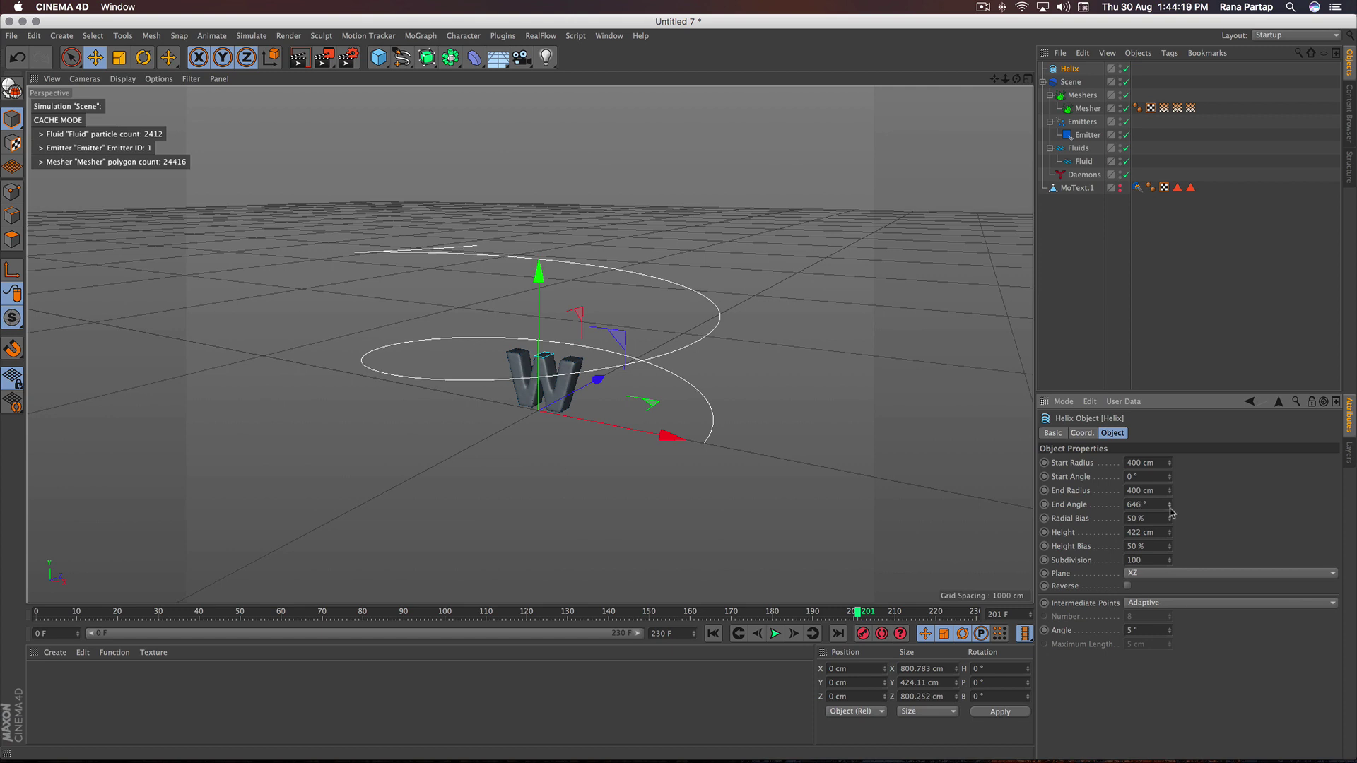
left_click_drag(1171, 512, 1171, 513)
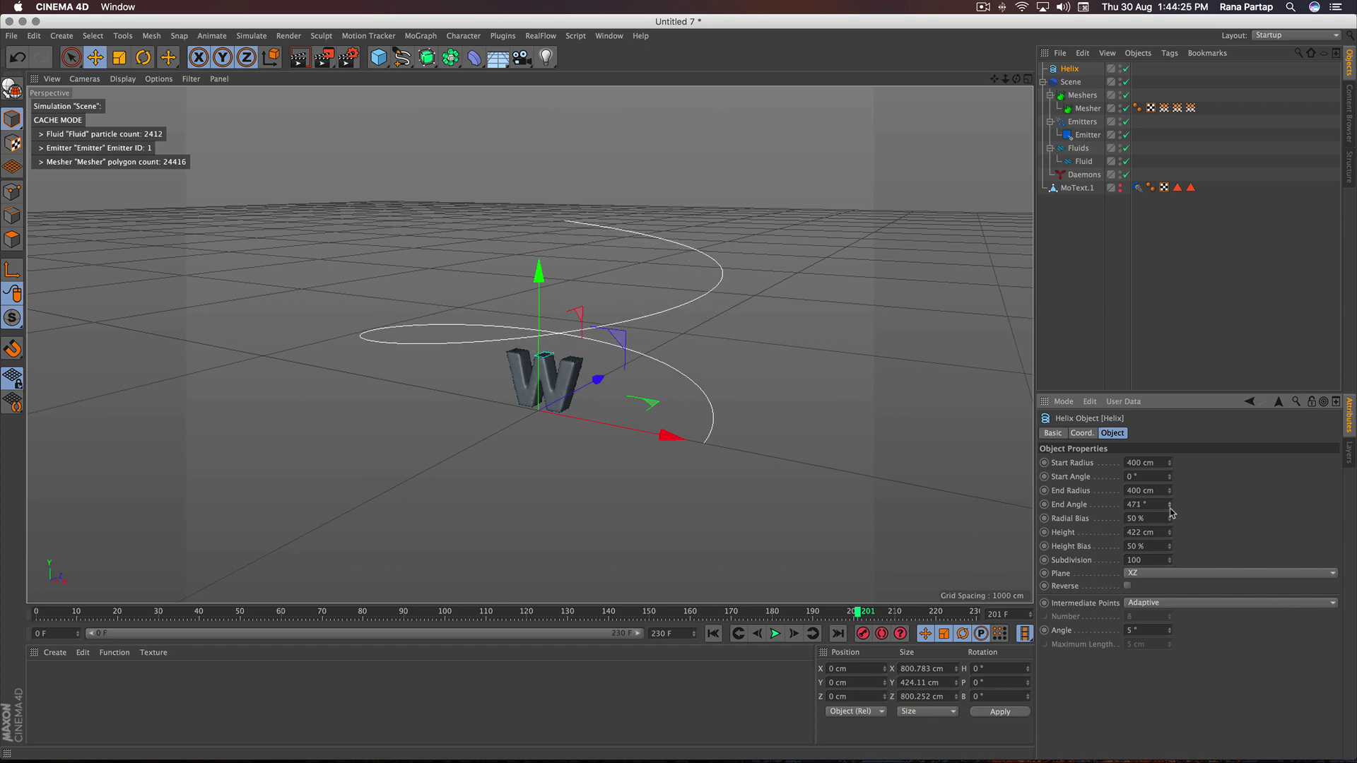
Raise the helix height to 603 cm and orbit the view to check the rings
scroll(553, 282, "up", 3)
scroll(553, 282, "up", 3)
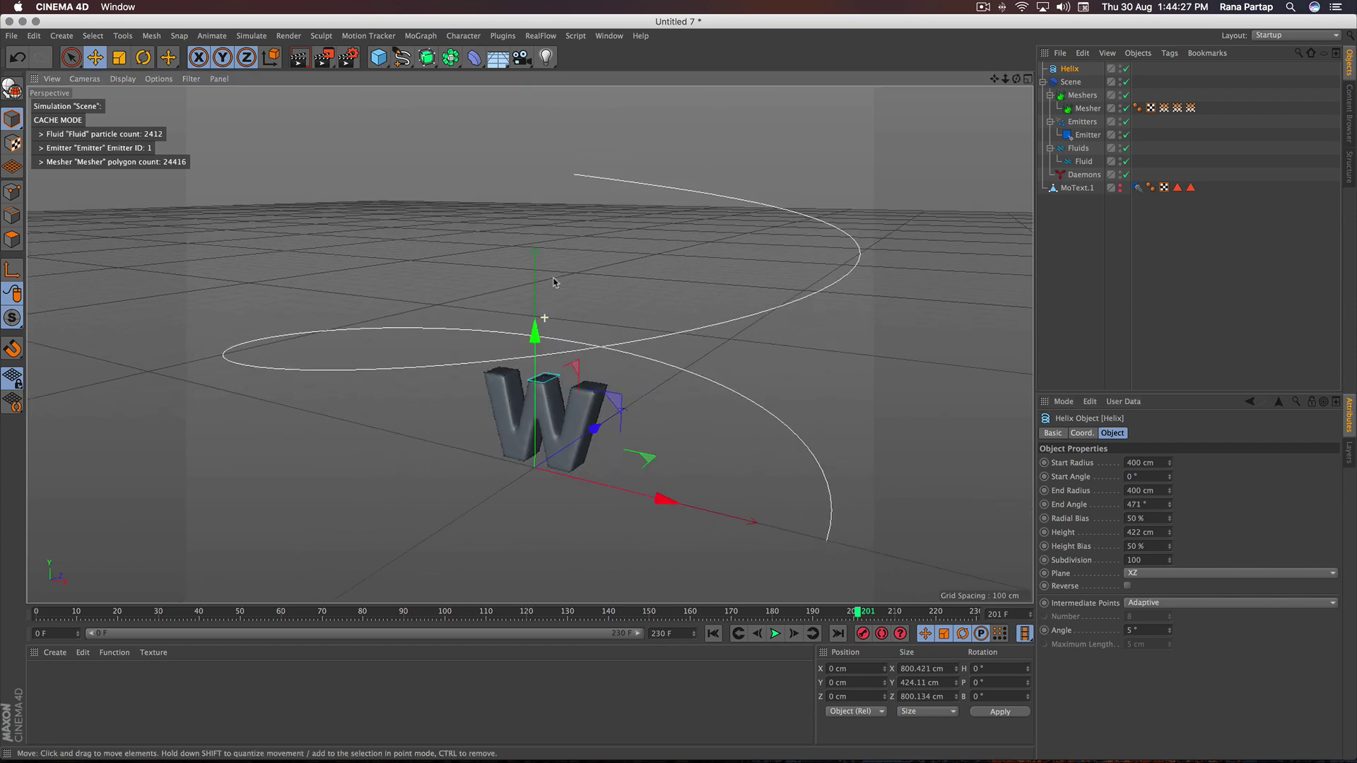
left_click_drag(554, 282, 549, 338, "alt")
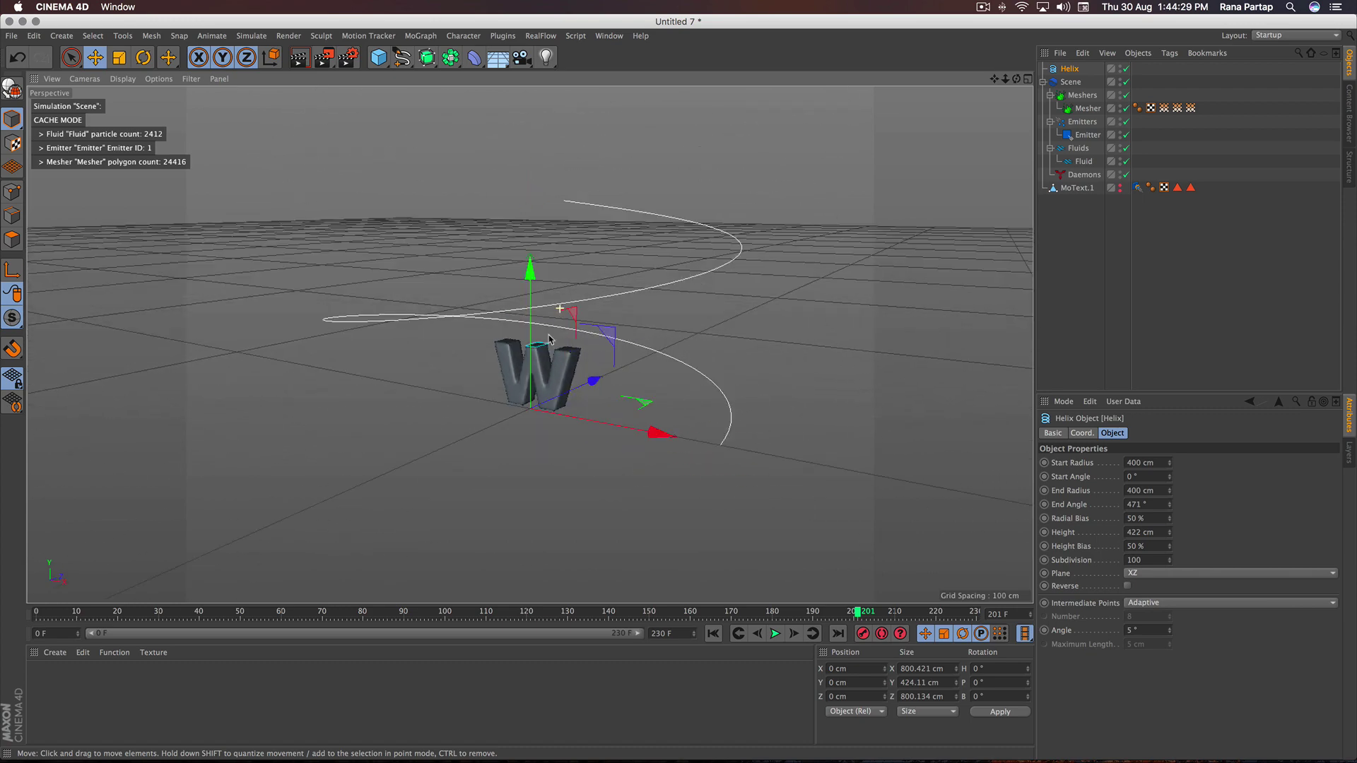
scroll(550, 338, "down", 1)
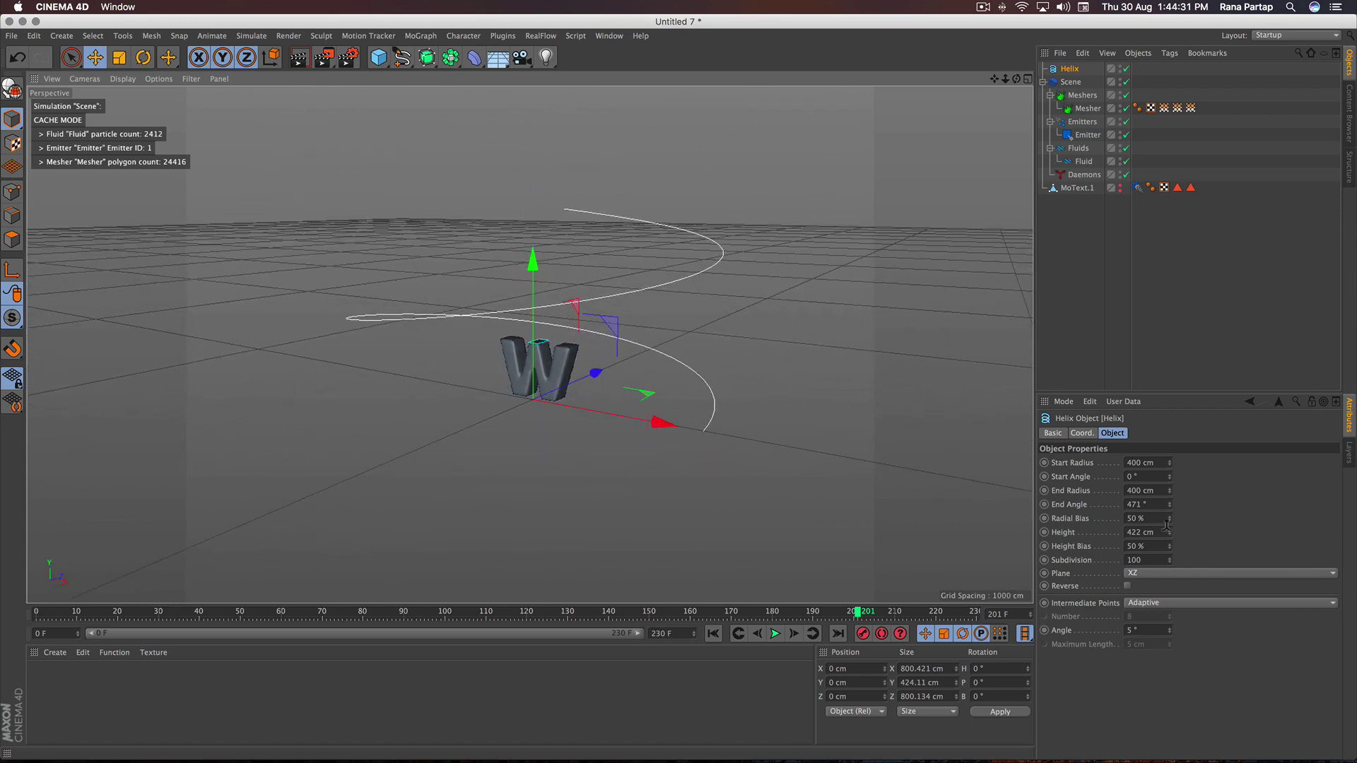
left_click_drag(1171, 535, 1171, 487)
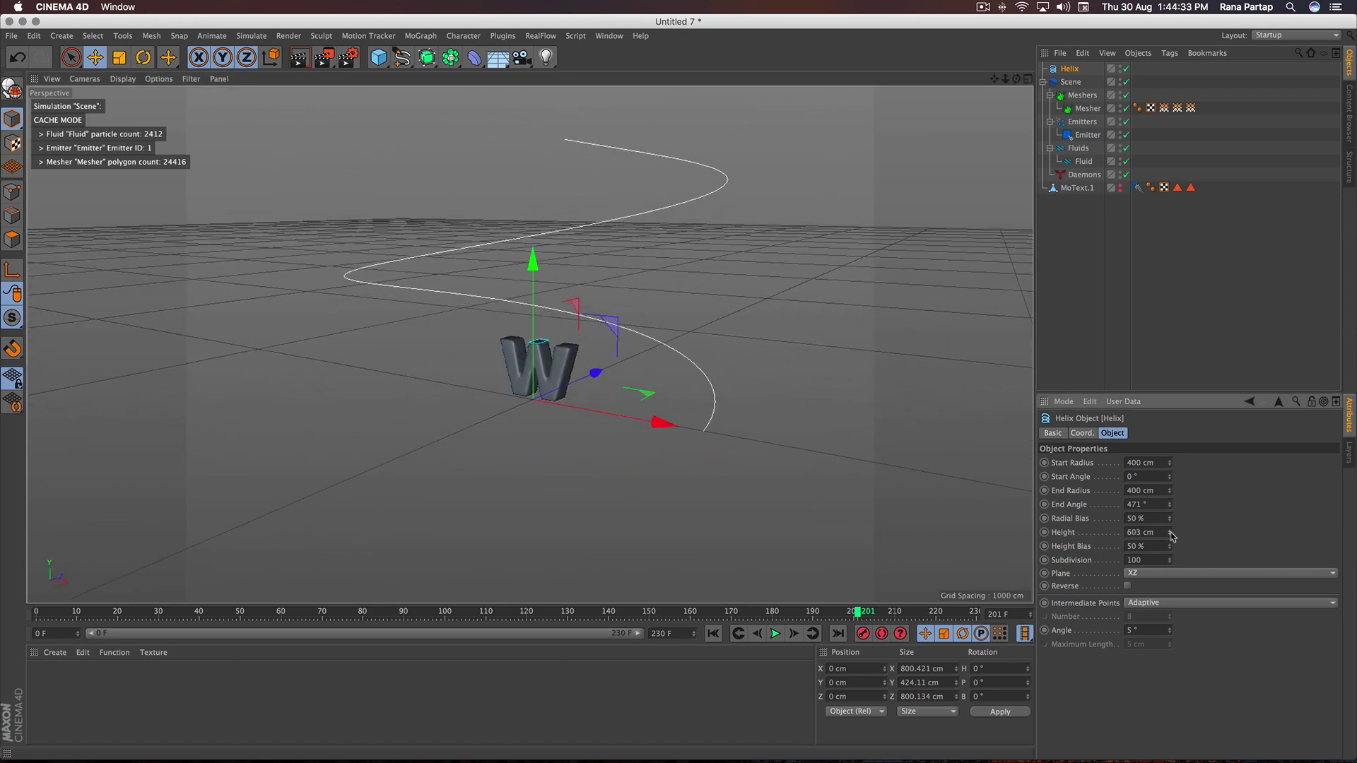
mouse_move(443, 359)
left_mouse_down("alt")
mouse_move(589, 408)
mouse_move(717, 376)
mouse_move(484, 374)
left_mouse_up("alt")
scroll(588, 408, "up", 3)
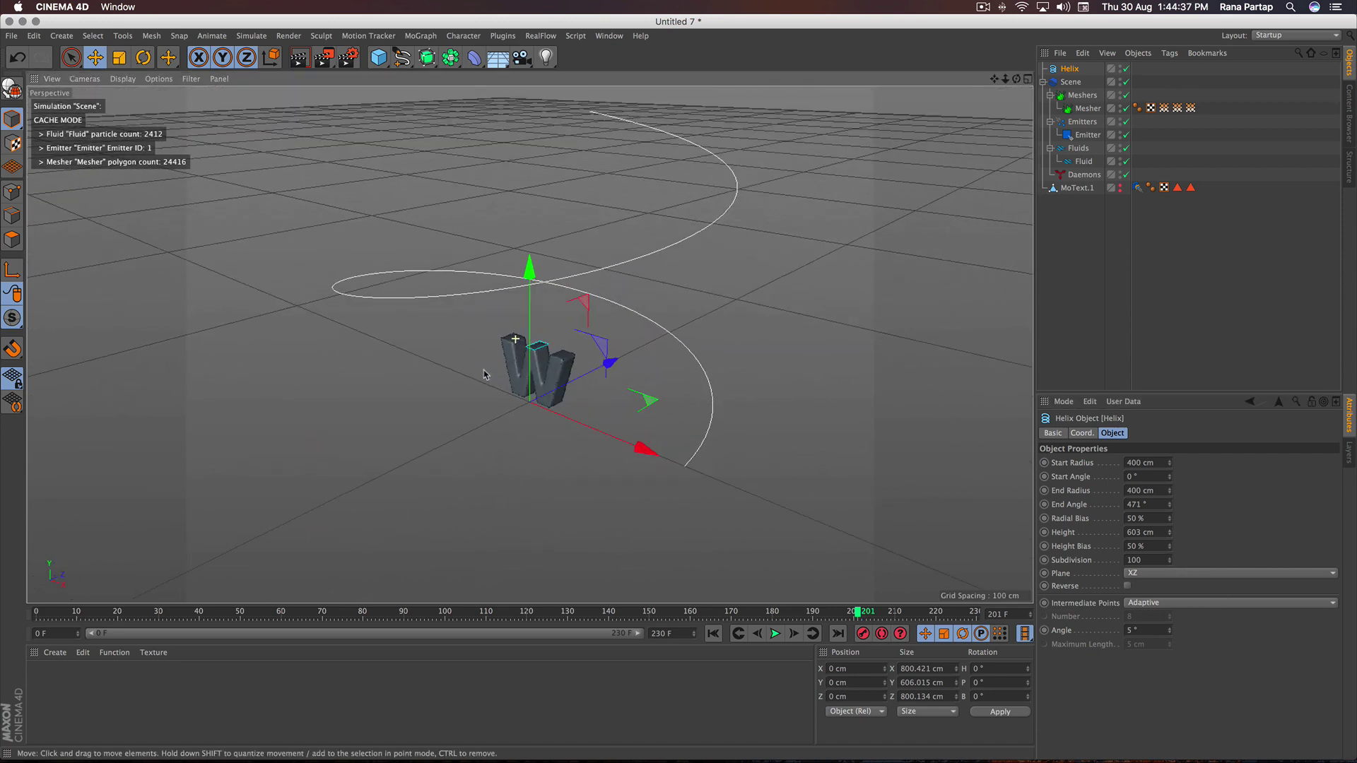
left_click_drag(535, 337, 535, 369, "alt")
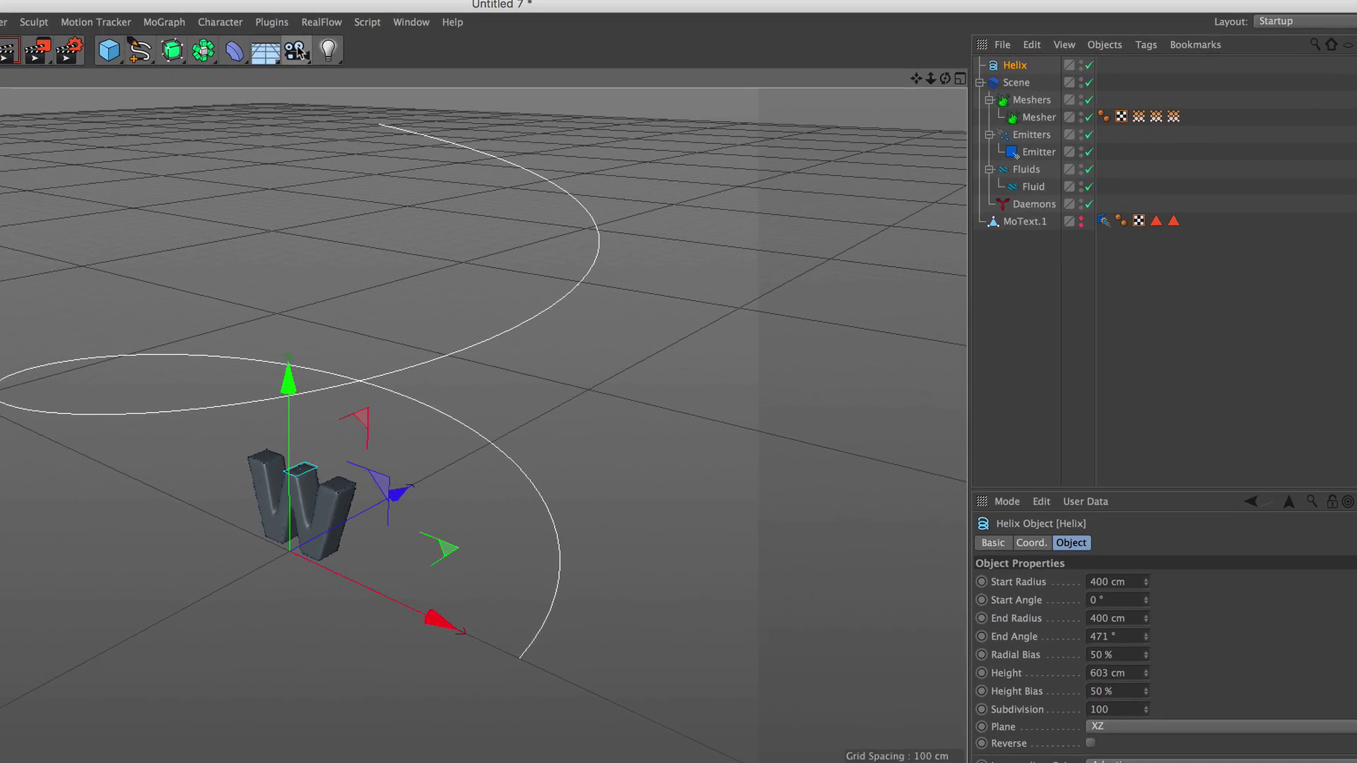
Add a Target Camera and look through it in the viewport
left_click(240, 48)
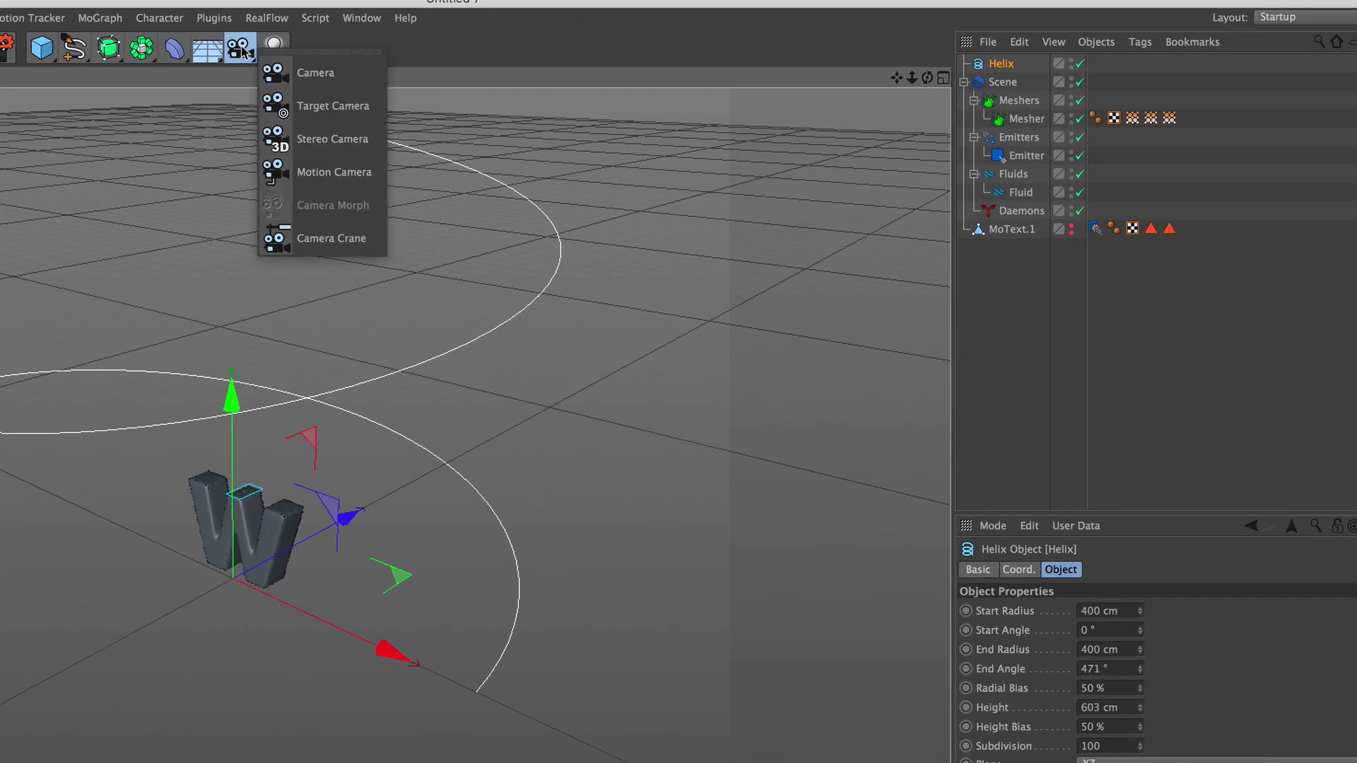
left_click(340, 122)
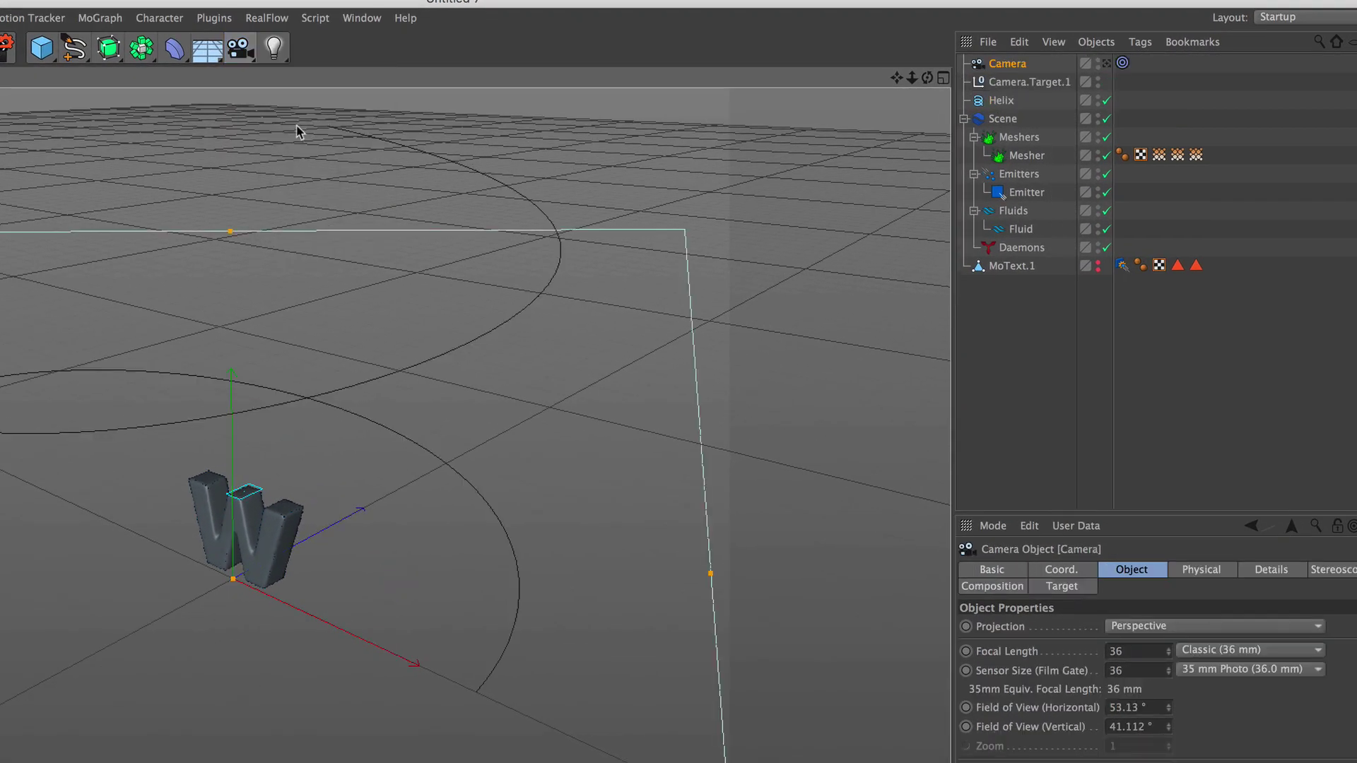
left_click(1107, 64)
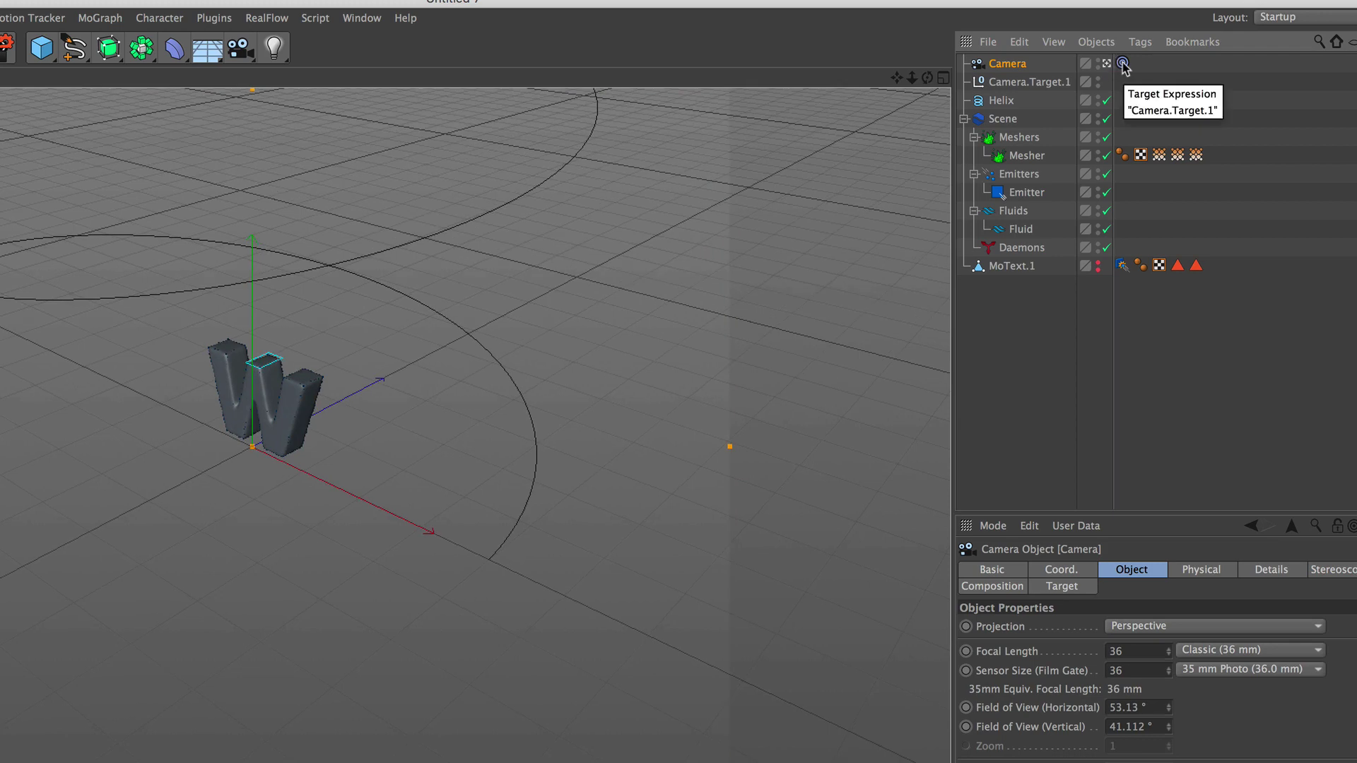
left_click(1122, 63)
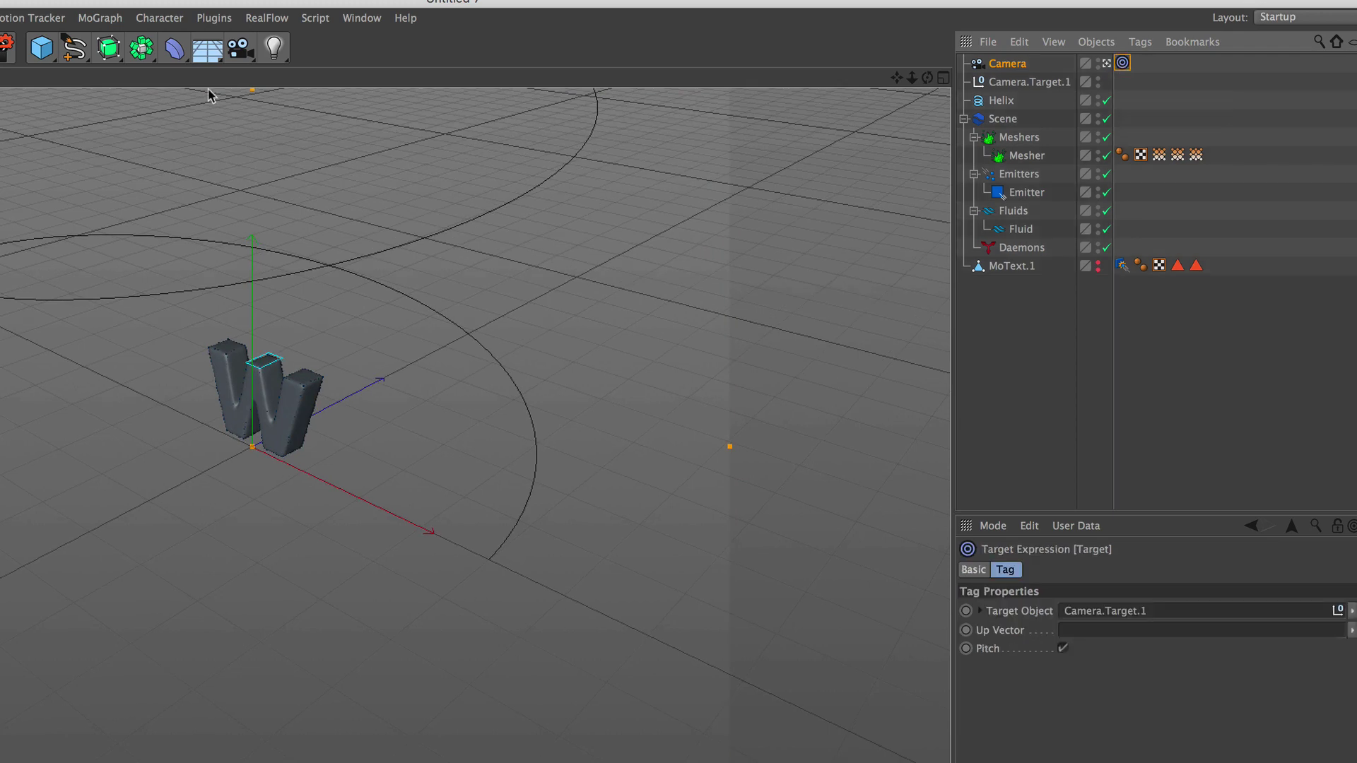
Create a Null and set it as the camera's Target Expression target object
left_click(42, 49)
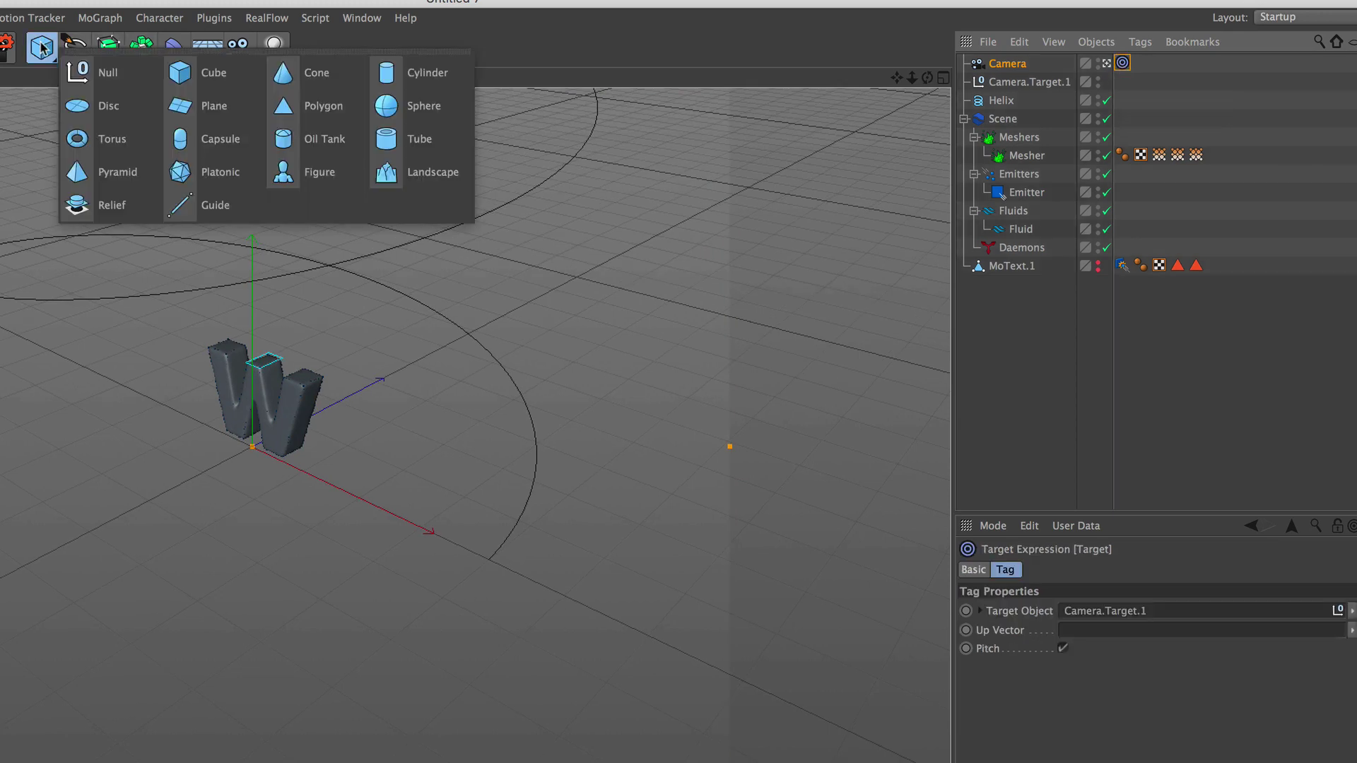
left_click(124, 85)
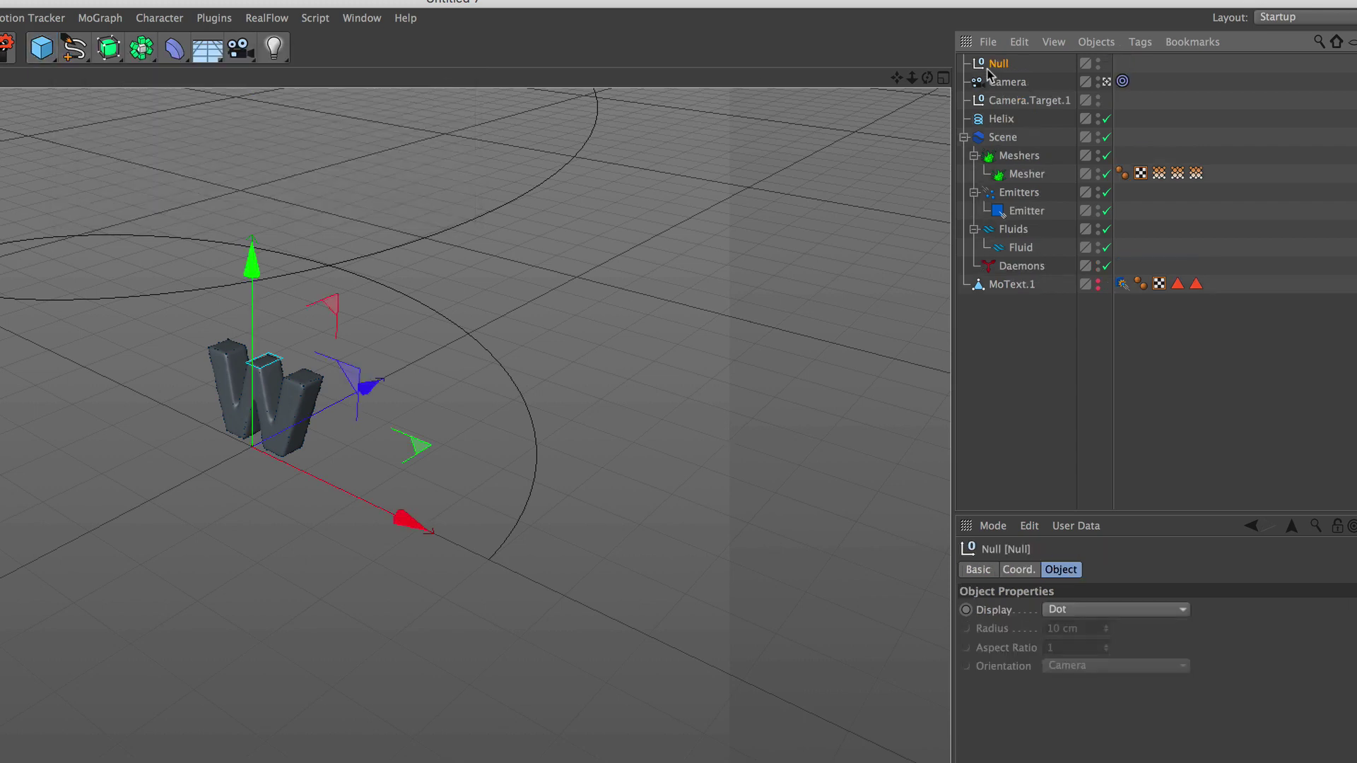
left_click(1123, 82)
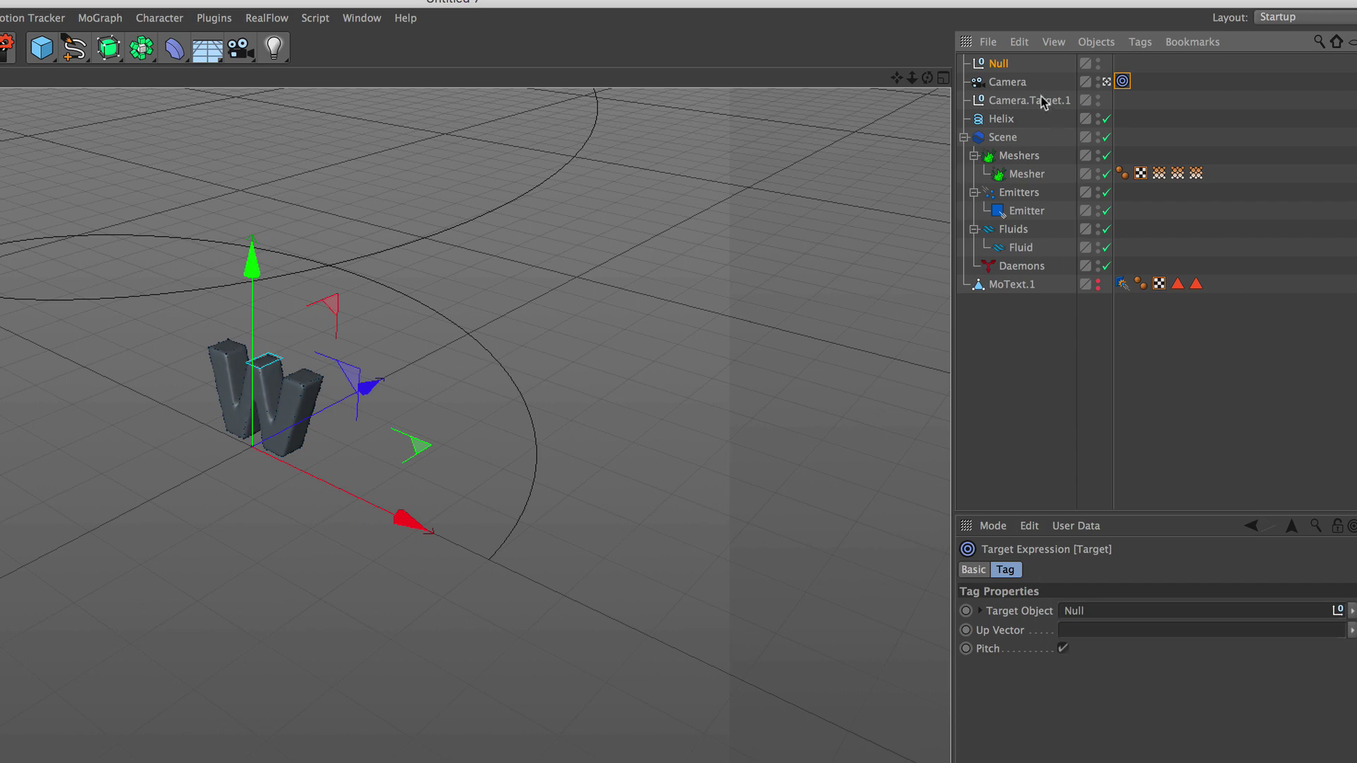
left_click(1012, 83)
left_click(1141, 43)
mouse_move(1189, 69)
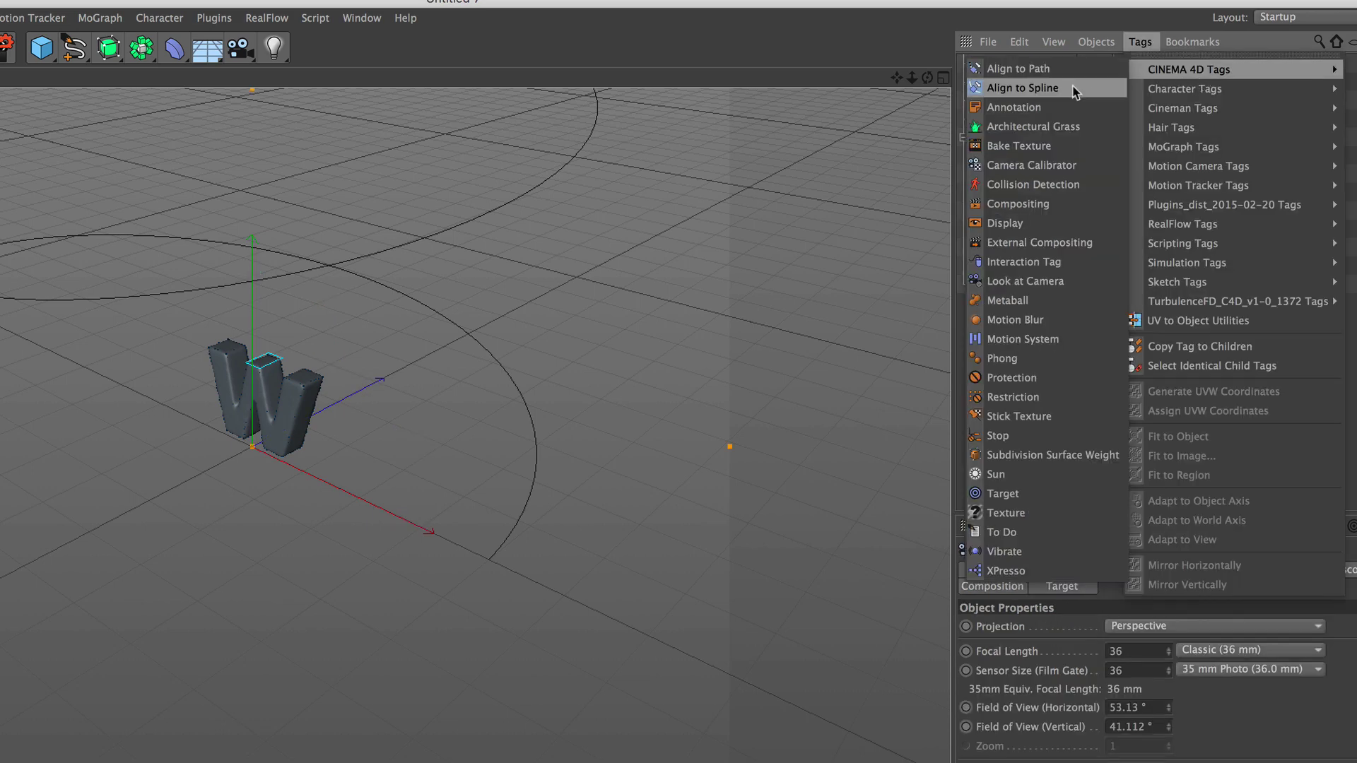
left_click(1075, 89)
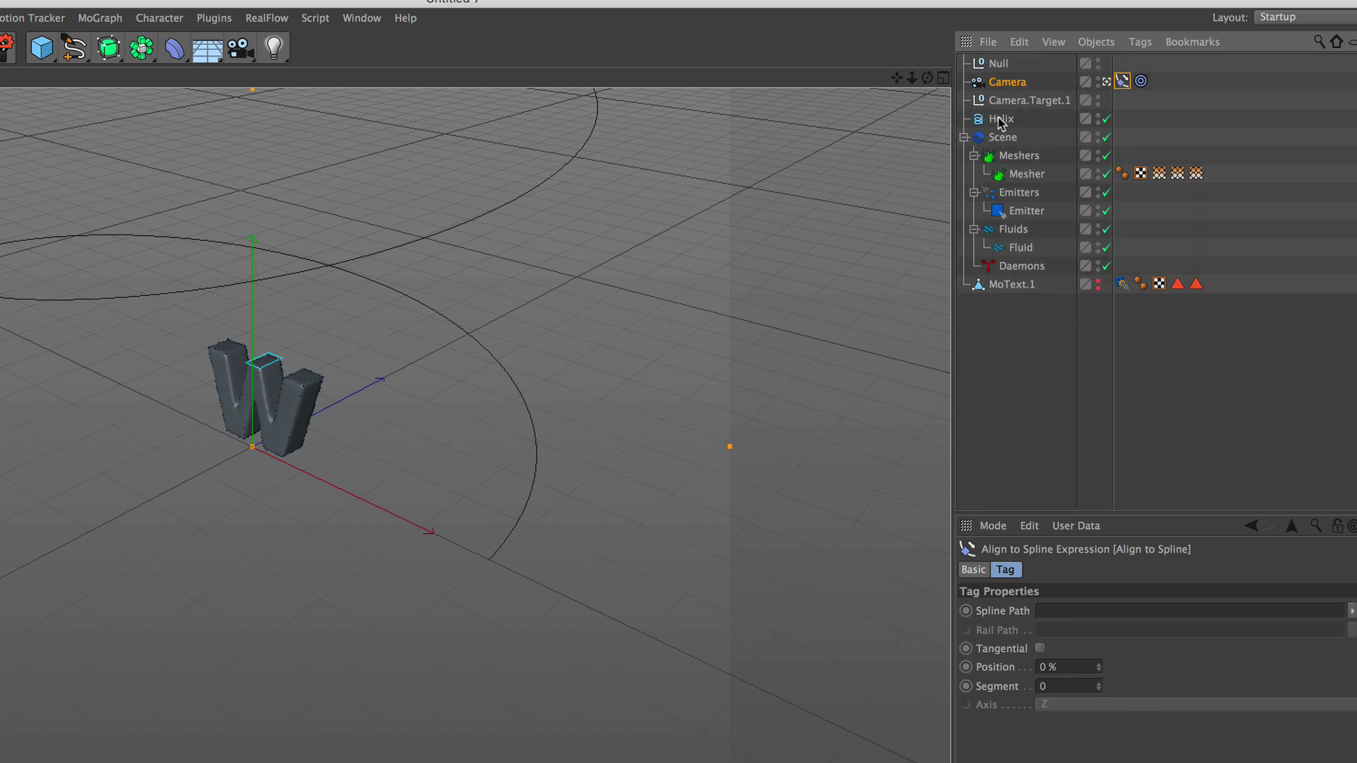
left_click_drag(1073, 615, 1073, 612)
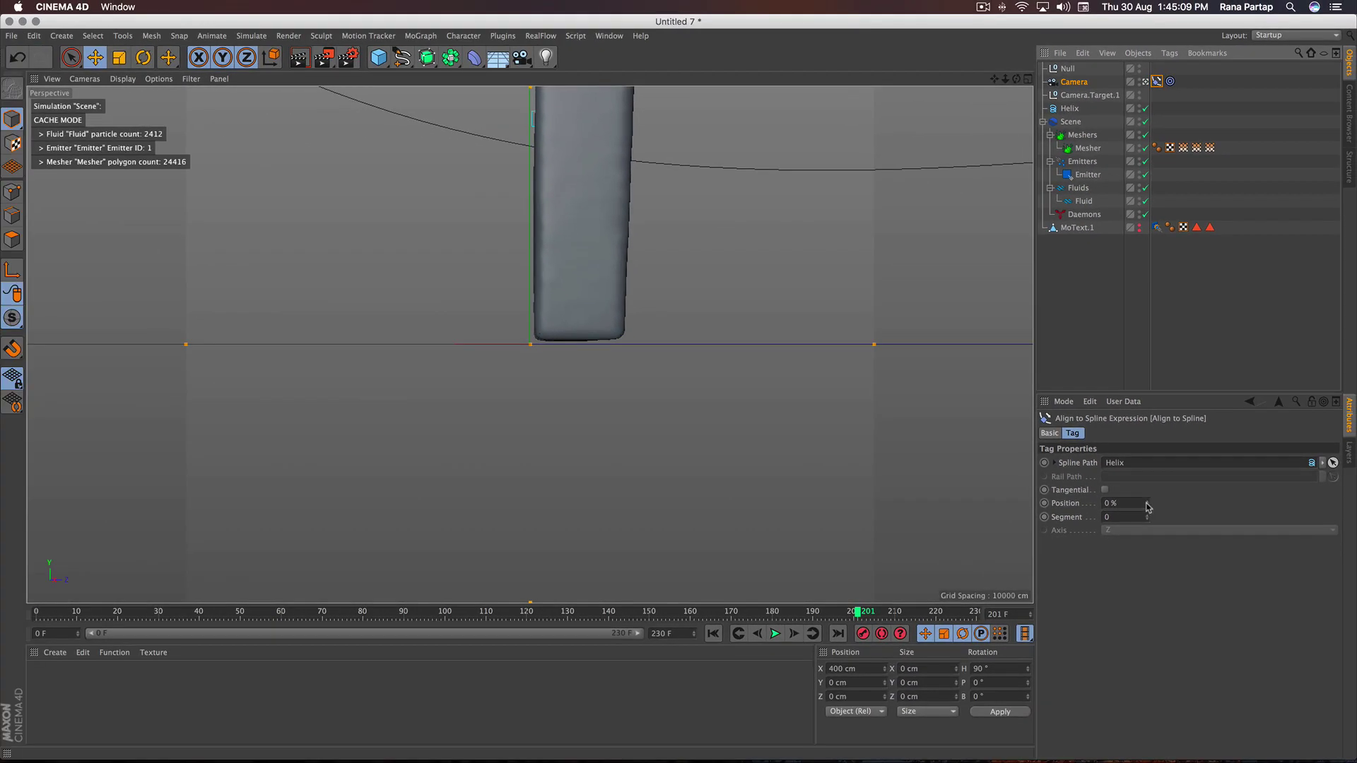
left_click_drag(1146, 507, 1146, 460)
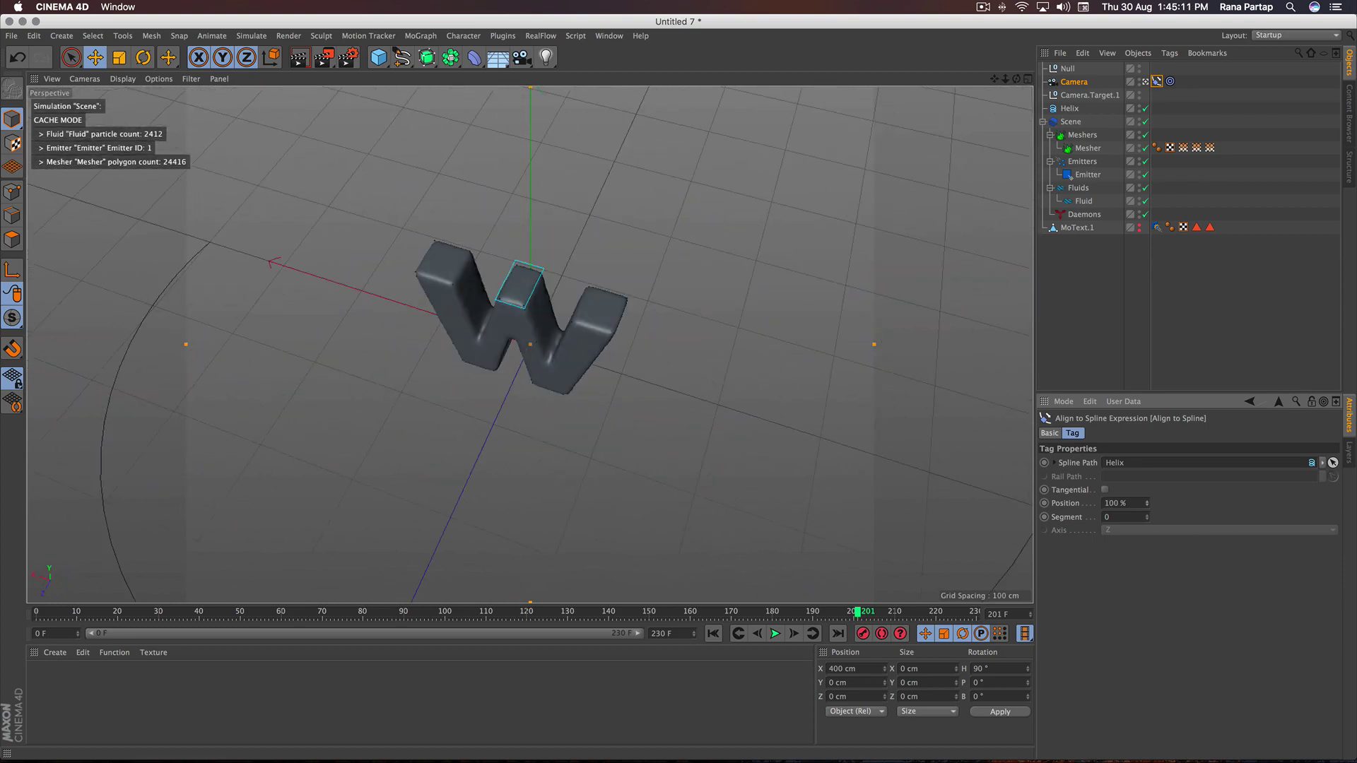
left_click_drag(1146, 507, 1146, 555)
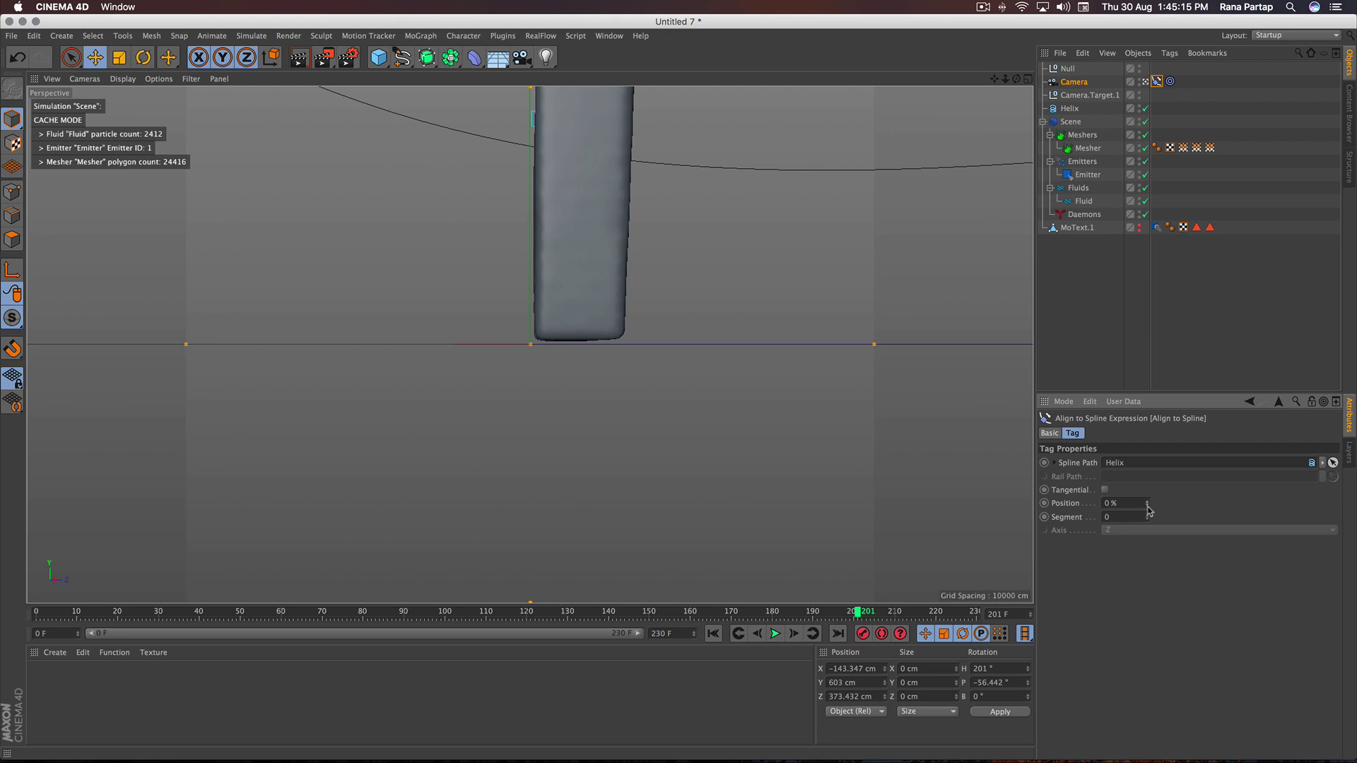
Rotate the Helix camera path to a heading of about -110°
left_click(1070, 109)
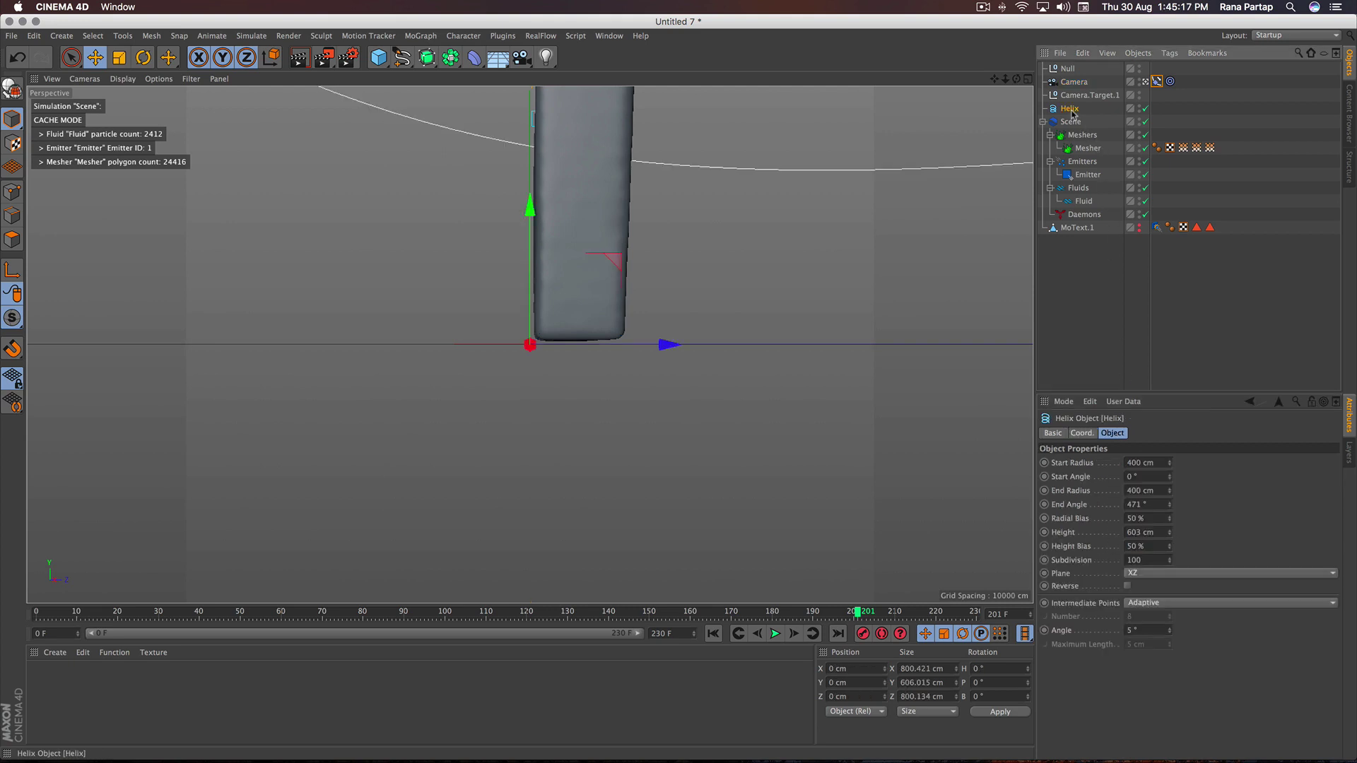
key("r")
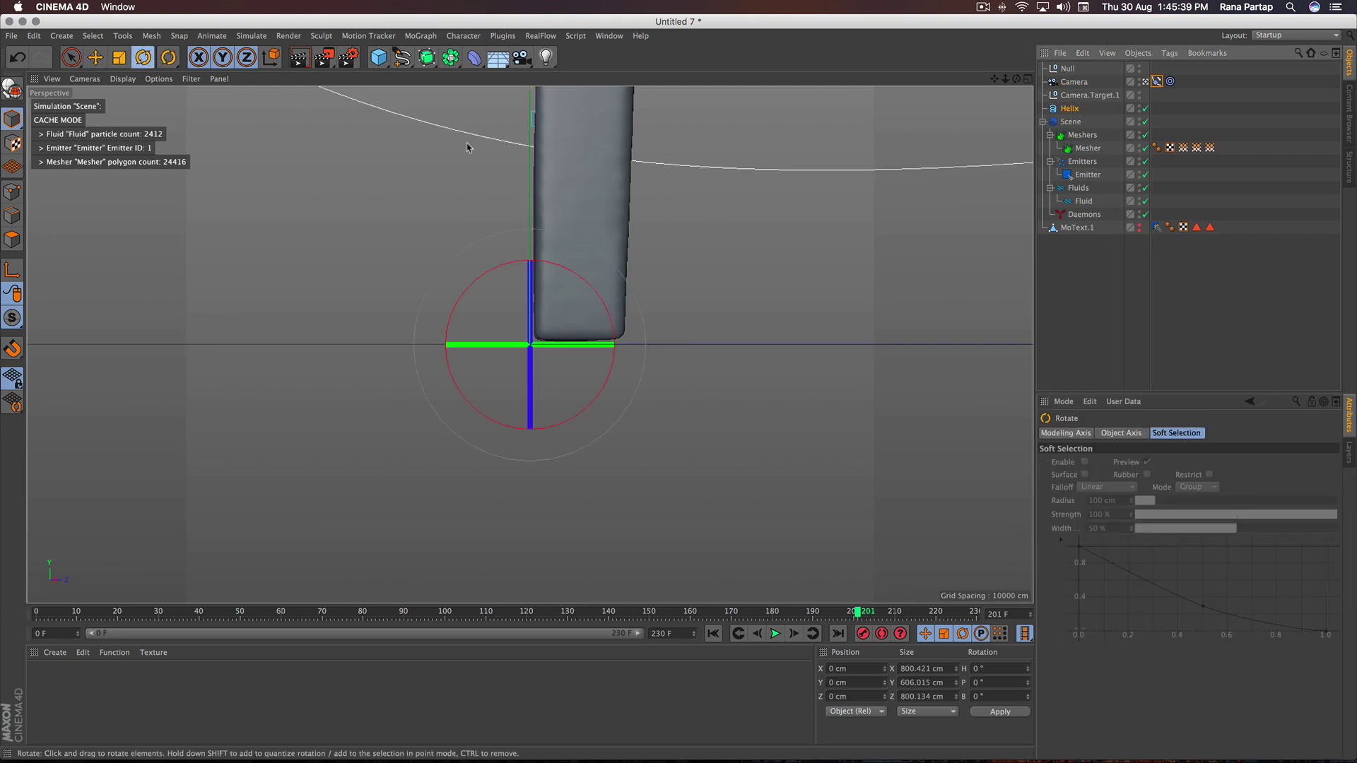
left_click_drag(604, 347, 394, 344)
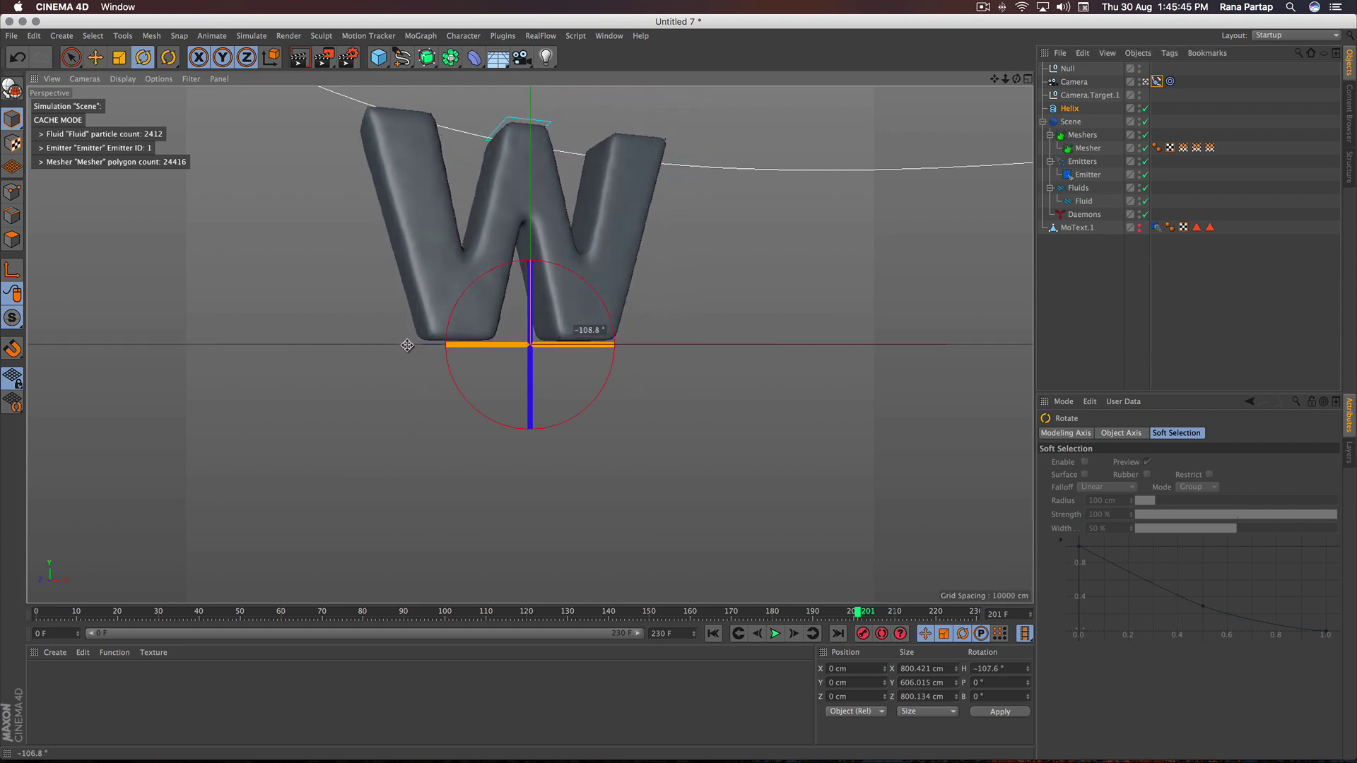
left_click_drag(394, 344, 417, 342)
Raise the Null to about Y 68.8 cm and preview the camera partway along the helix
left_click(70, 57)
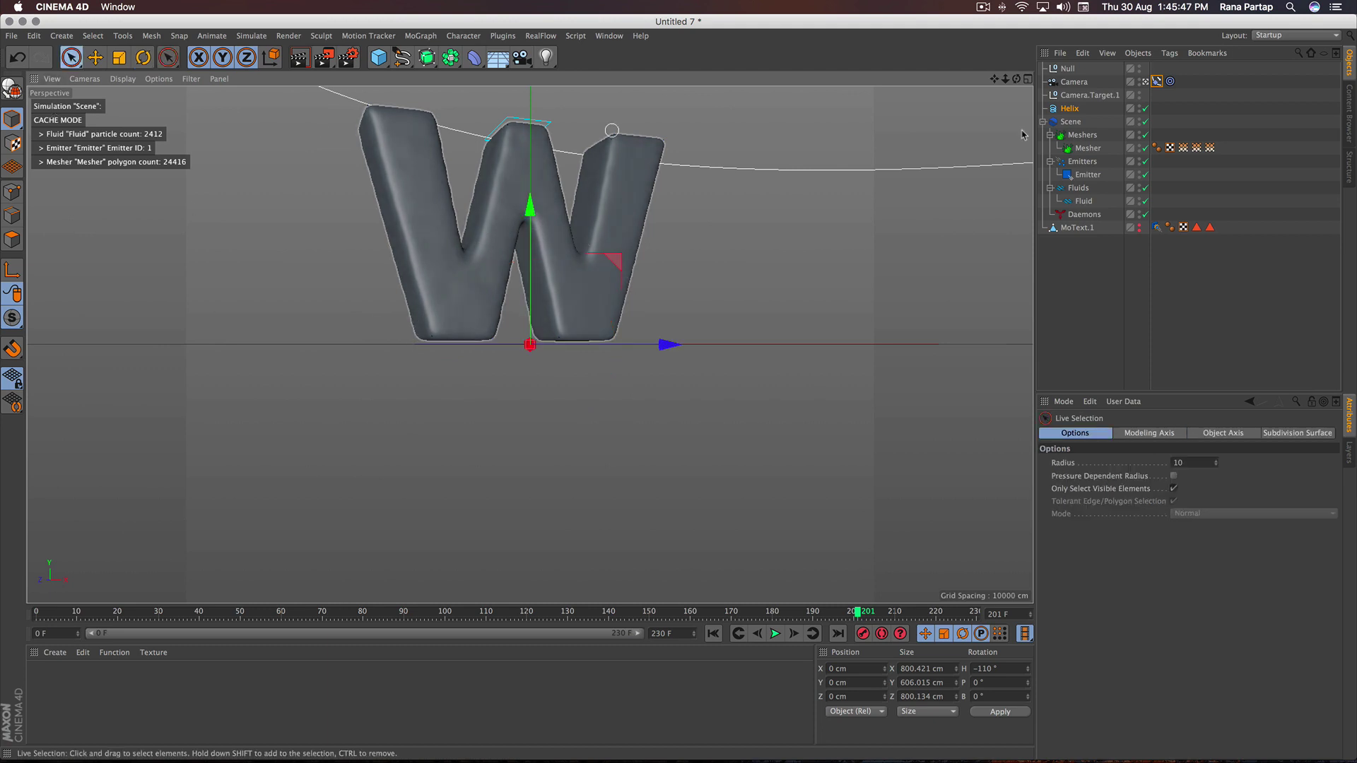
left_click(1067, 68)
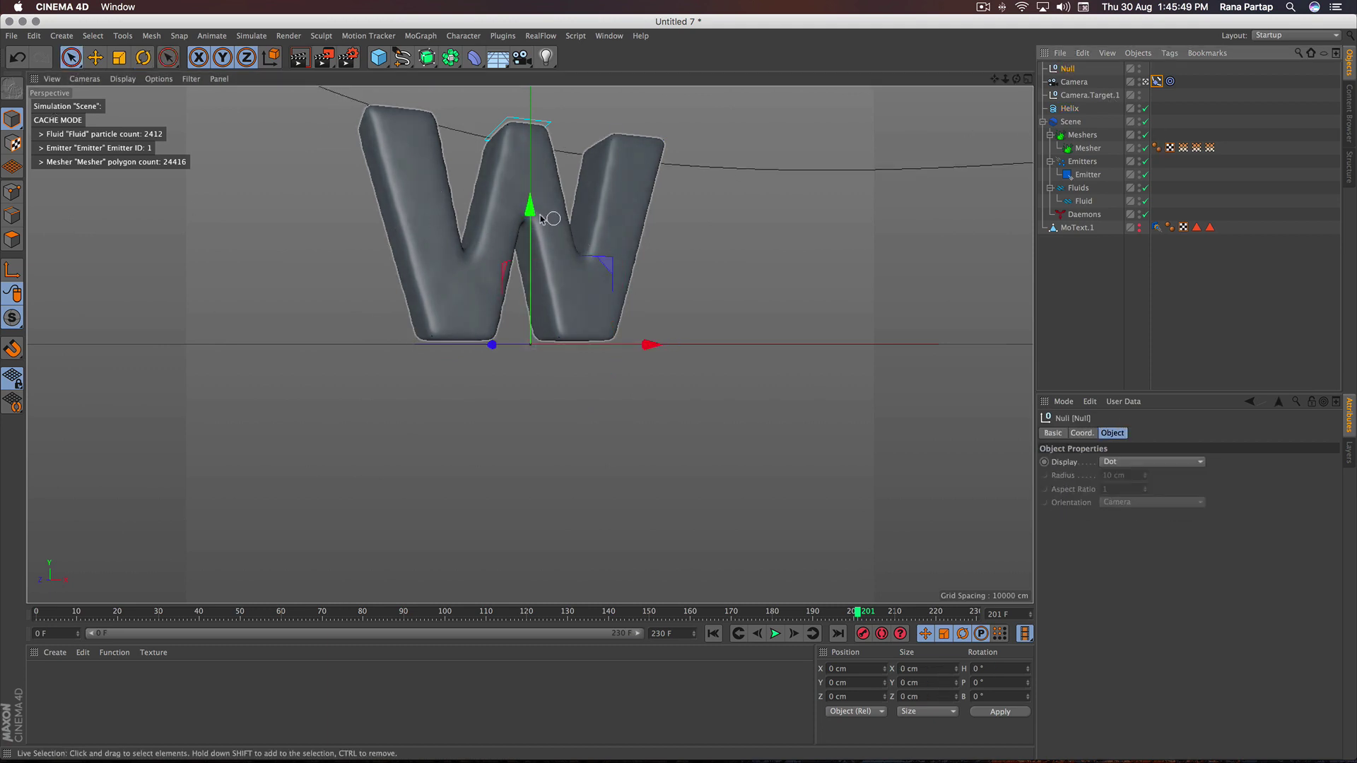
mouse_move(532, 209)
left_mouse_down()
mouse_move(558, 107)
mouse_move(559, 186)
left_mouse_up()
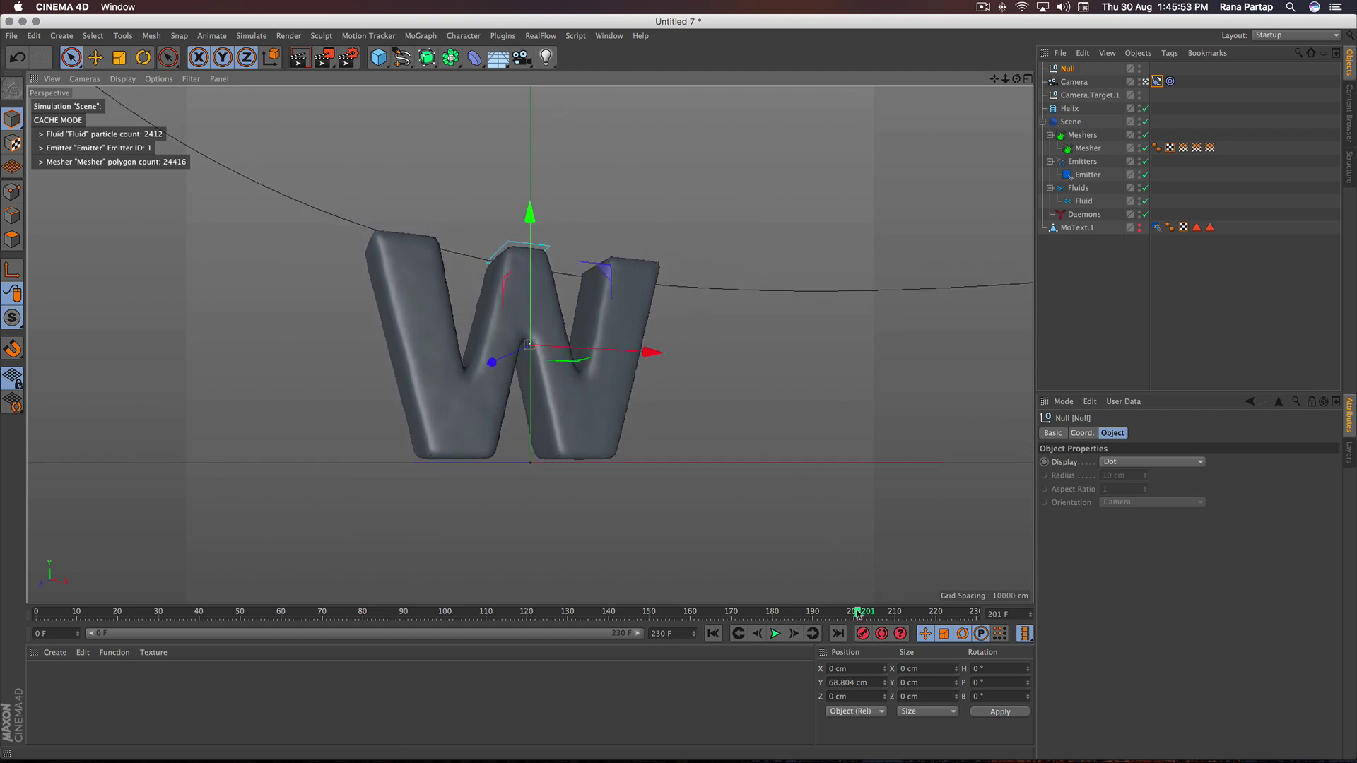
left_click(1157, 81)
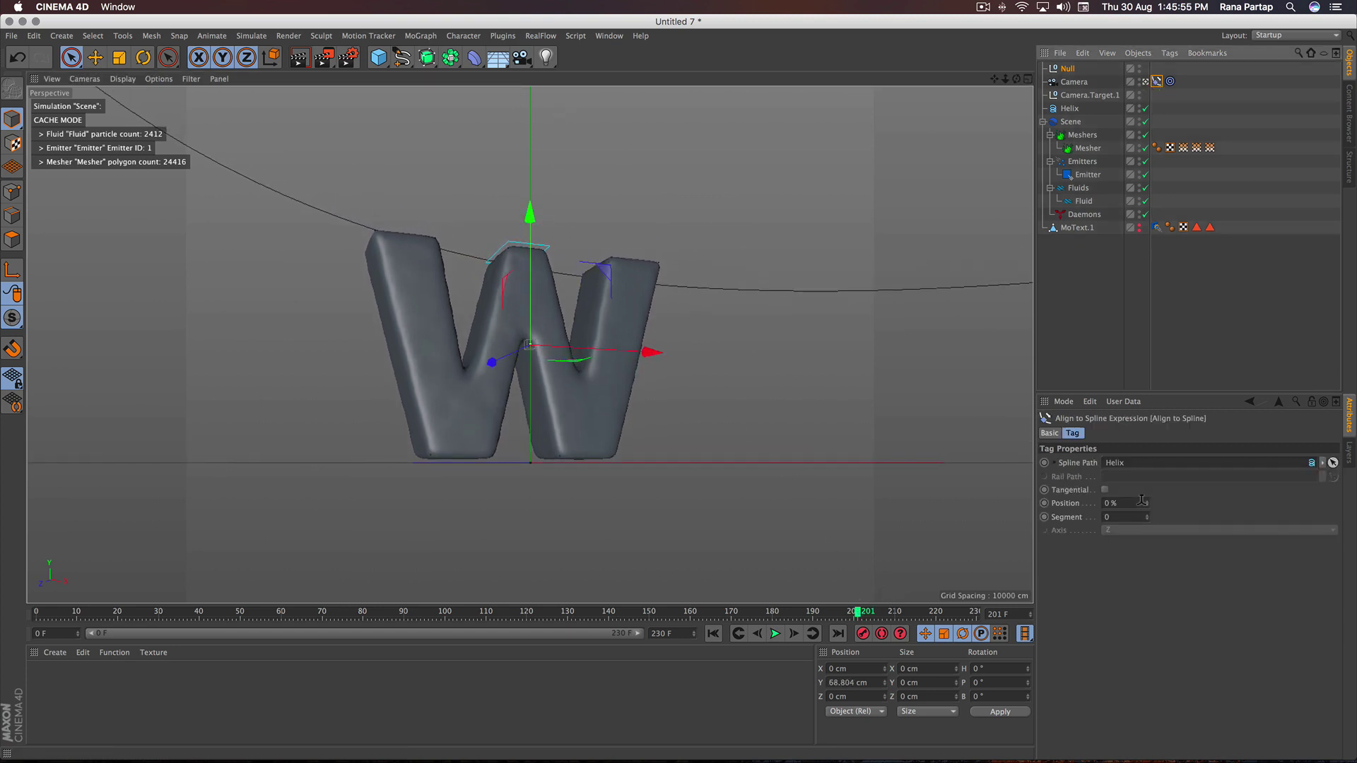
mouse_move(1146, 503)
left_mouse_down()
mouse_move(1146, 466)
mouse_move(1146, 526)
left_mouse_up()
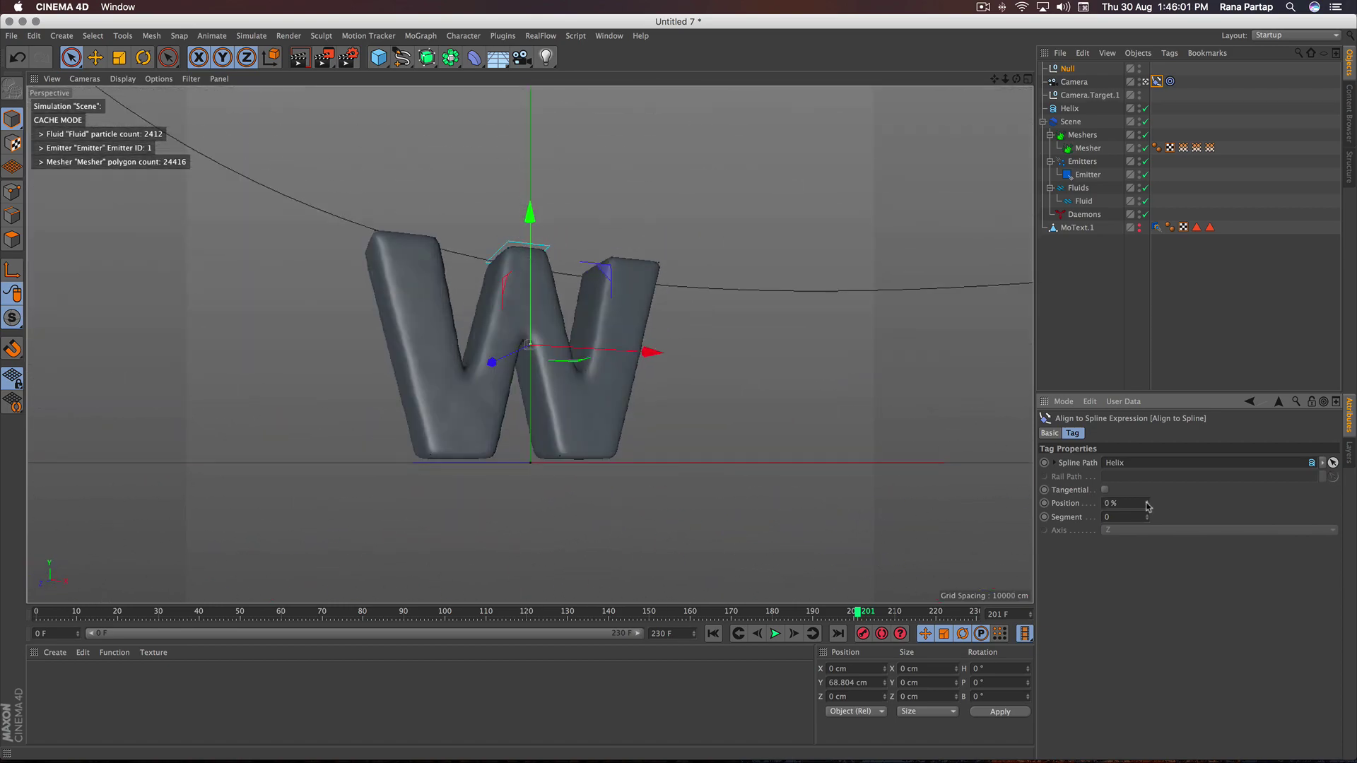
left_click(1069, 109)
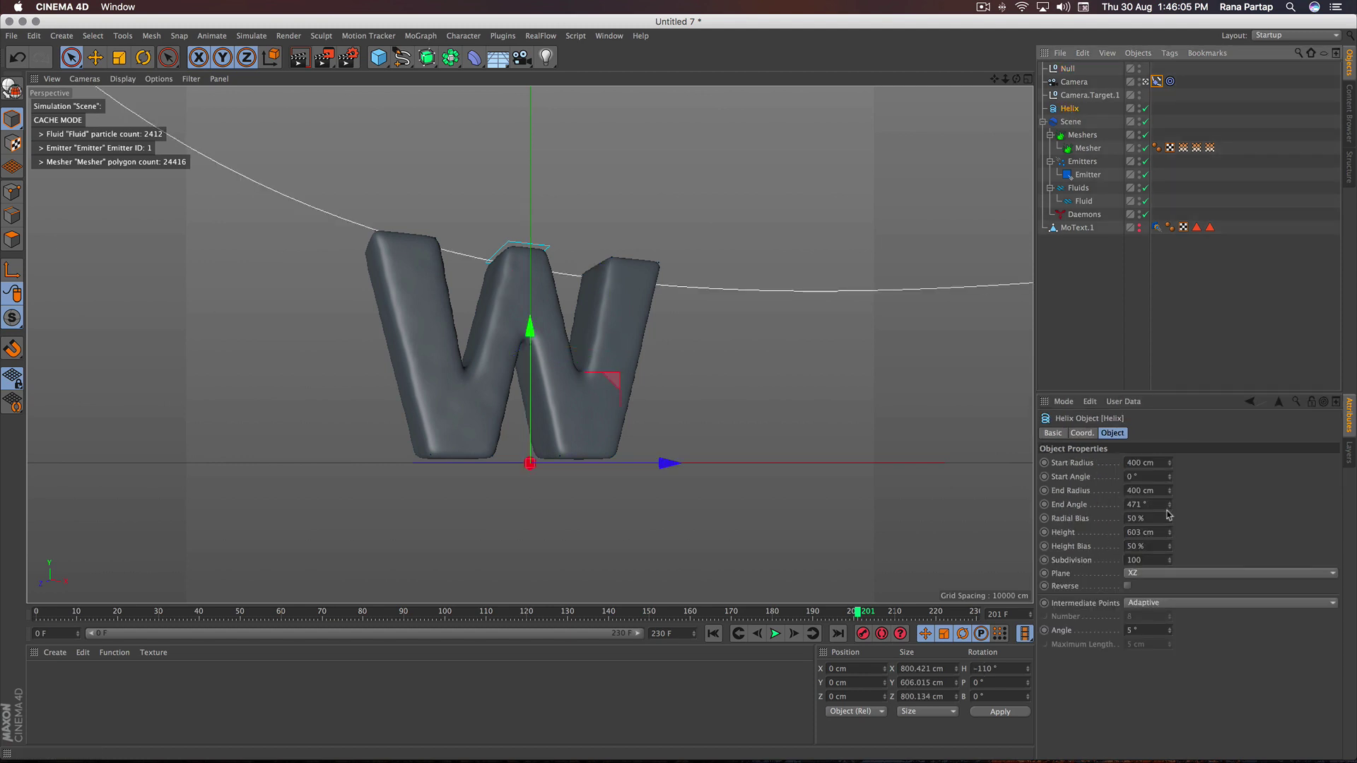
Shrink the helix radii to 264 and 398 cm and rotate it to H -121.2°
mouse_move(1171, 497)
left_mouse_down()
mouse_move(1173, 477)
mouse_move(1171, 509)
left_mouse_up()
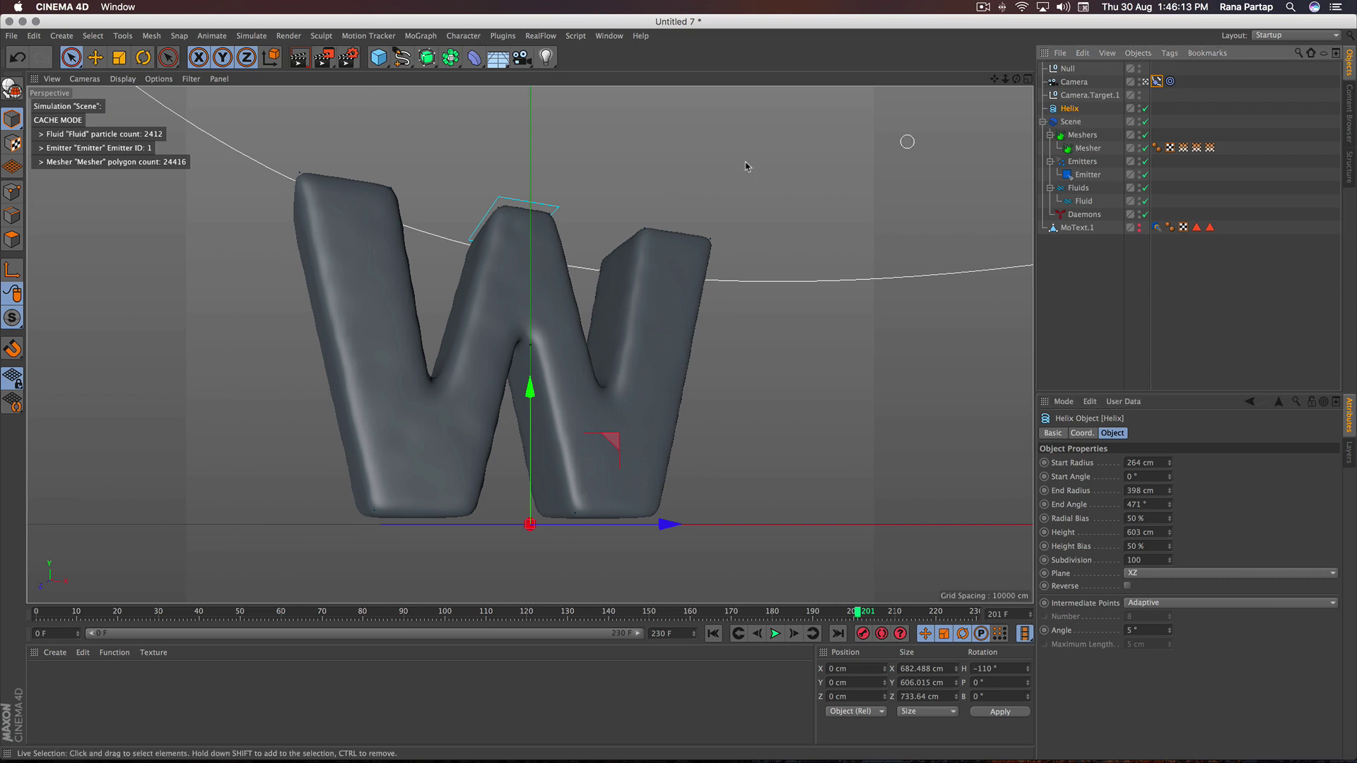
left_click(143, 57)
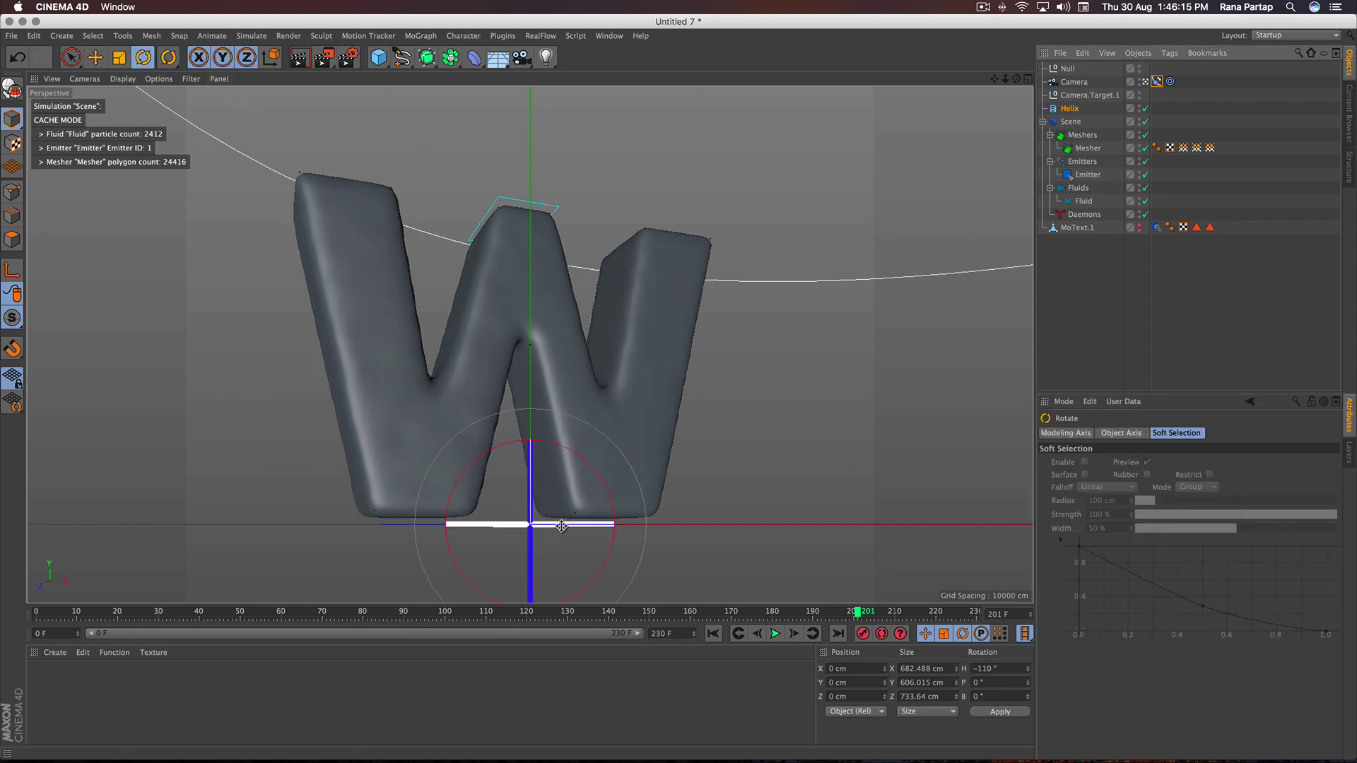
left_click_drag(554, 523, 543, 523)
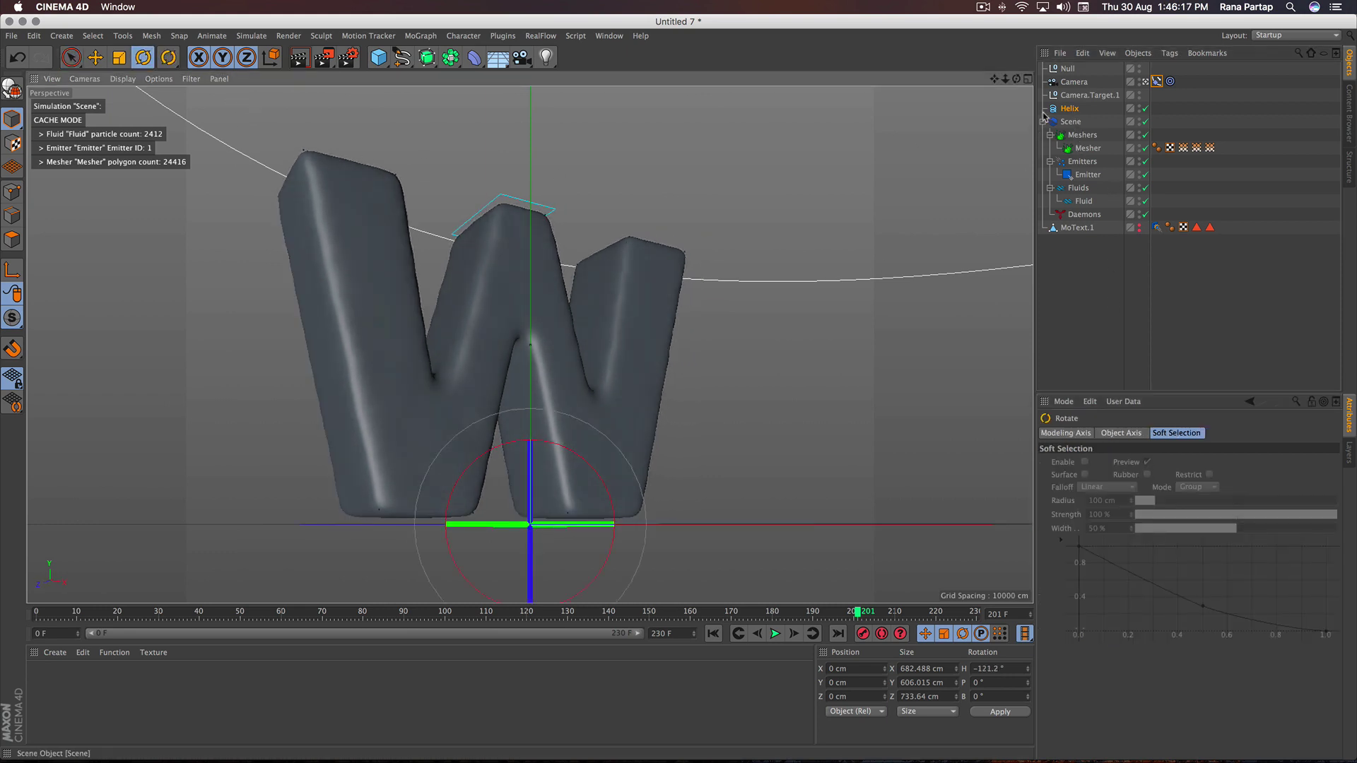
Nudge the Null sideways along X to -20.861 cm
left_click(17, 57)
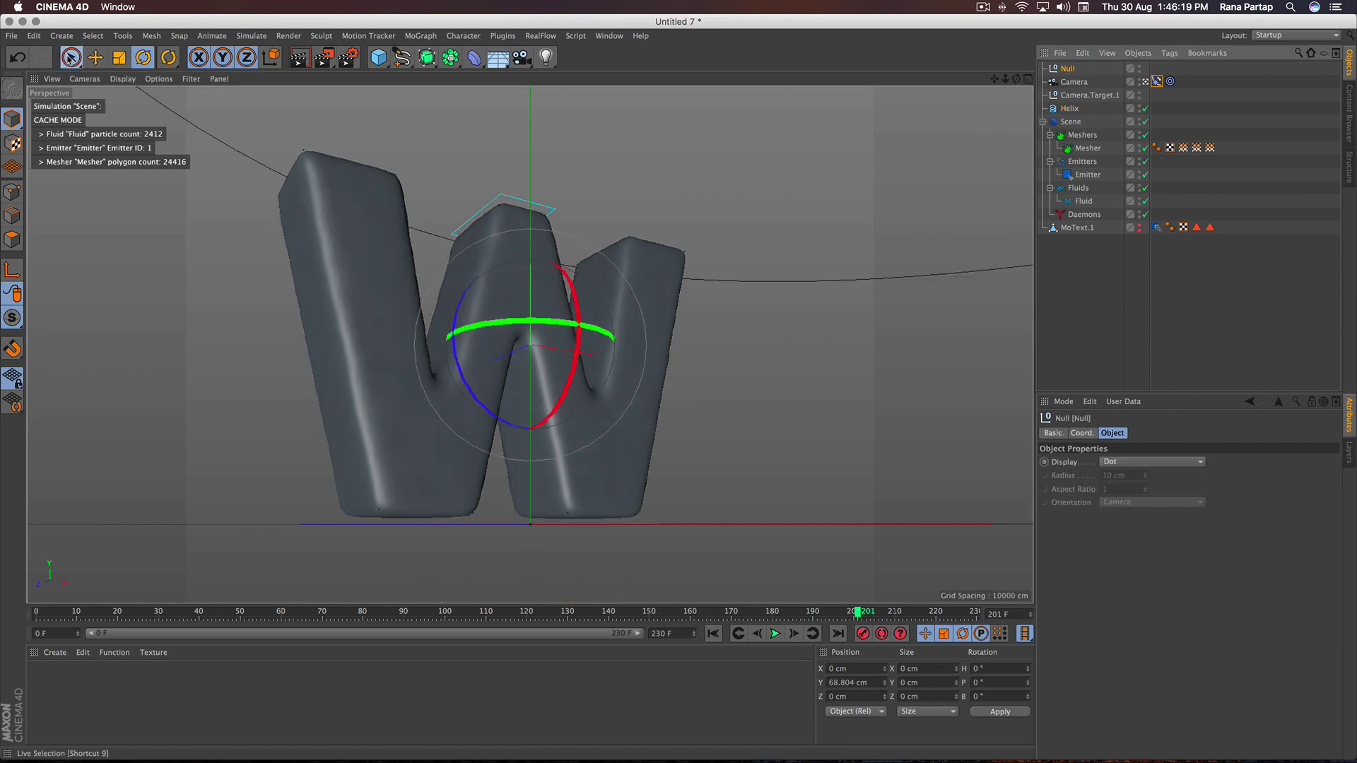
left_click(71, 57)
mouse_move(622, 359)
left_mouse_down()
mouse_move(612, 364)
mouse_move(646, 365)
left_mouse_up()
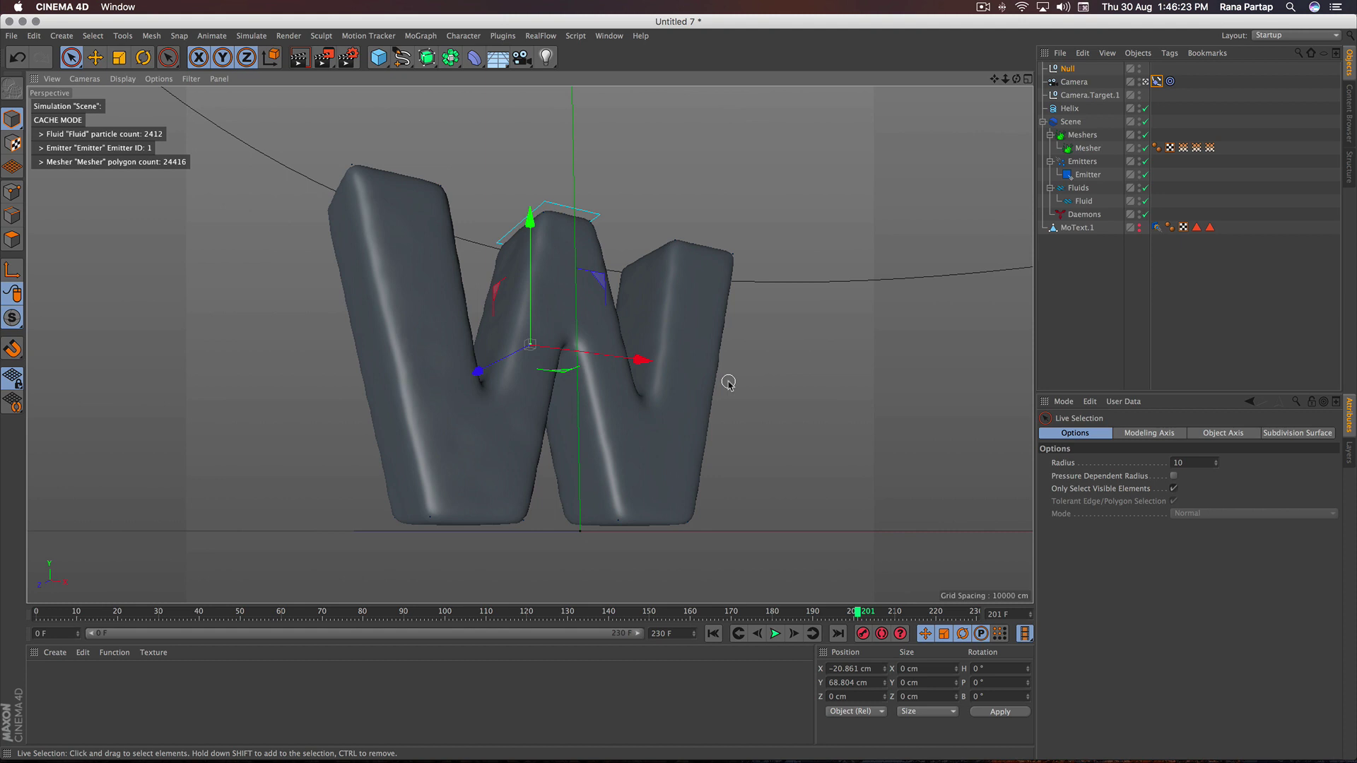
Test-render the current frame and scrub through the fluid simulation
left_click(300, 57)
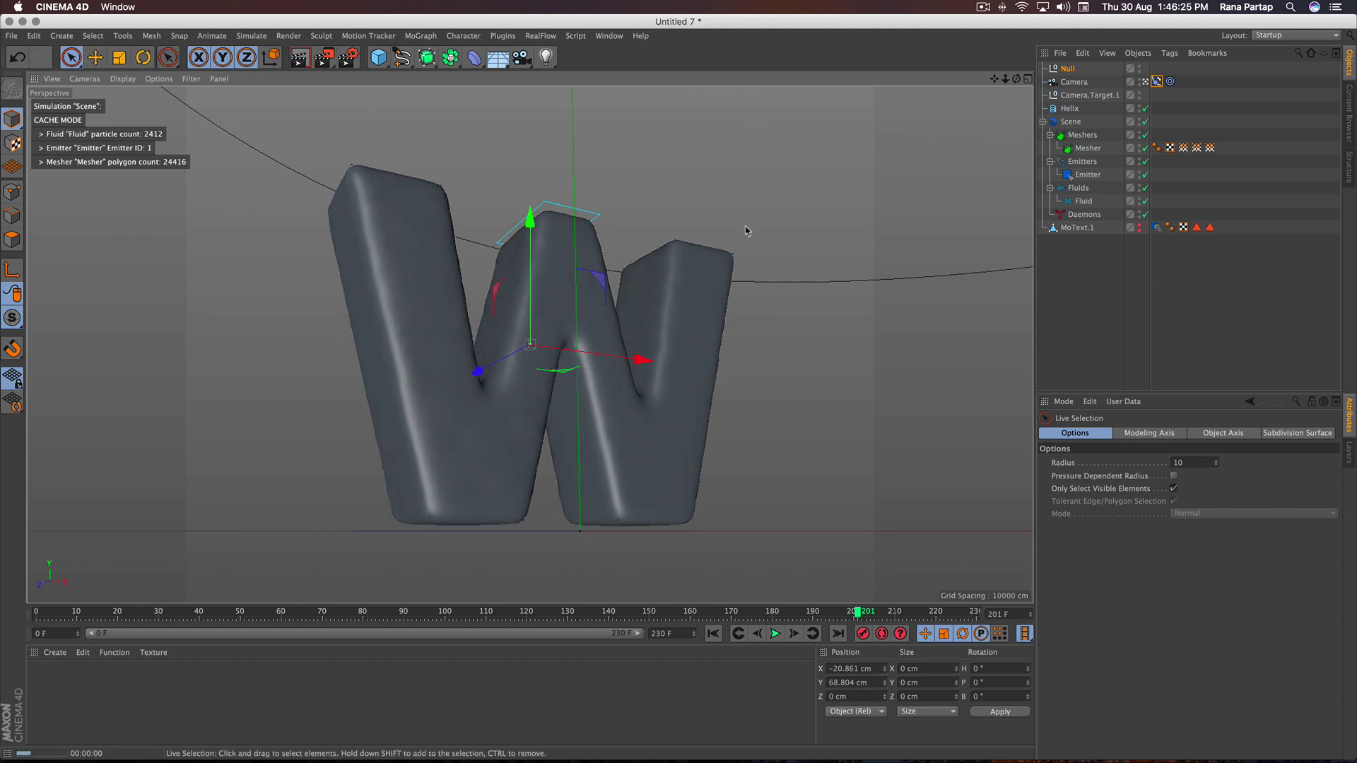
left_click(1073, 81)
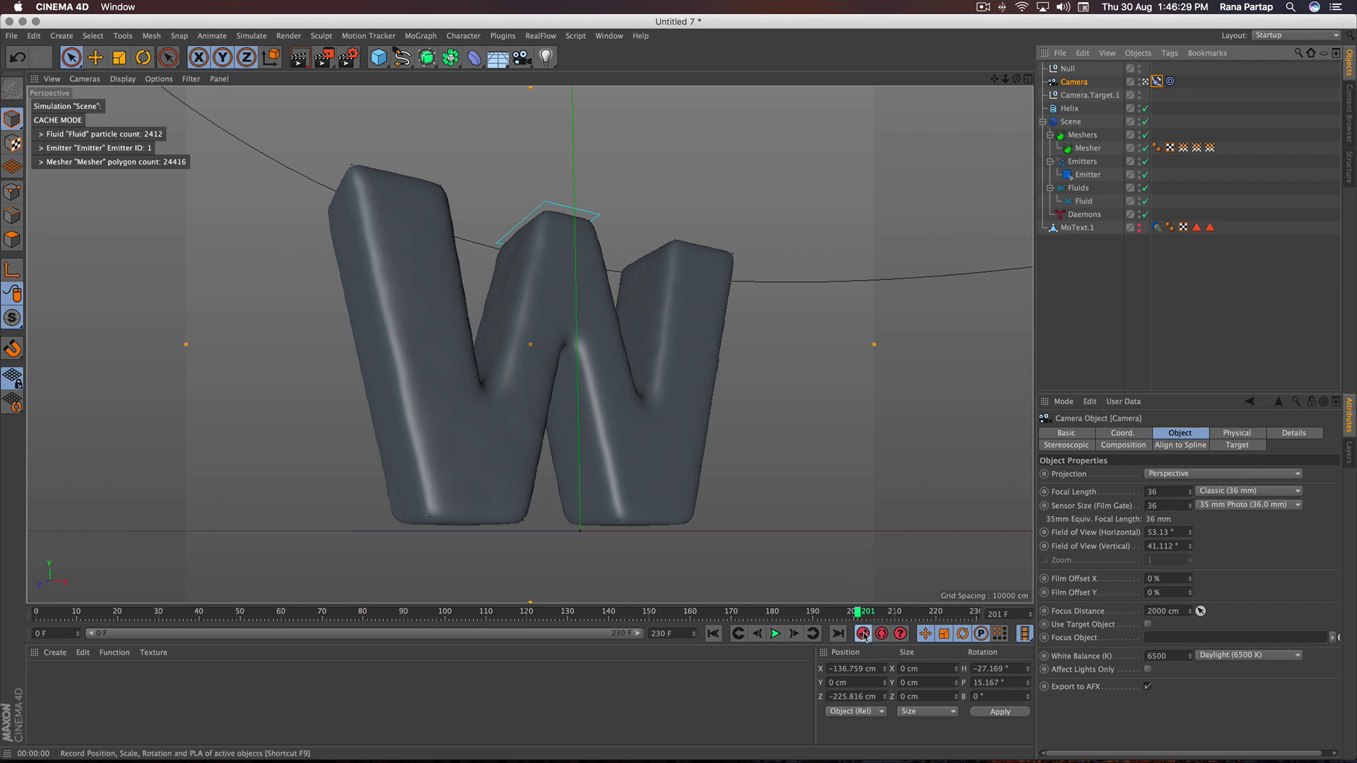
mouse_move(851, 619)
left_mouse_down()
mouse_move(327, 615)
mouse_move(877, 643)
mouse_move(857, 643)
left_mouse_up()
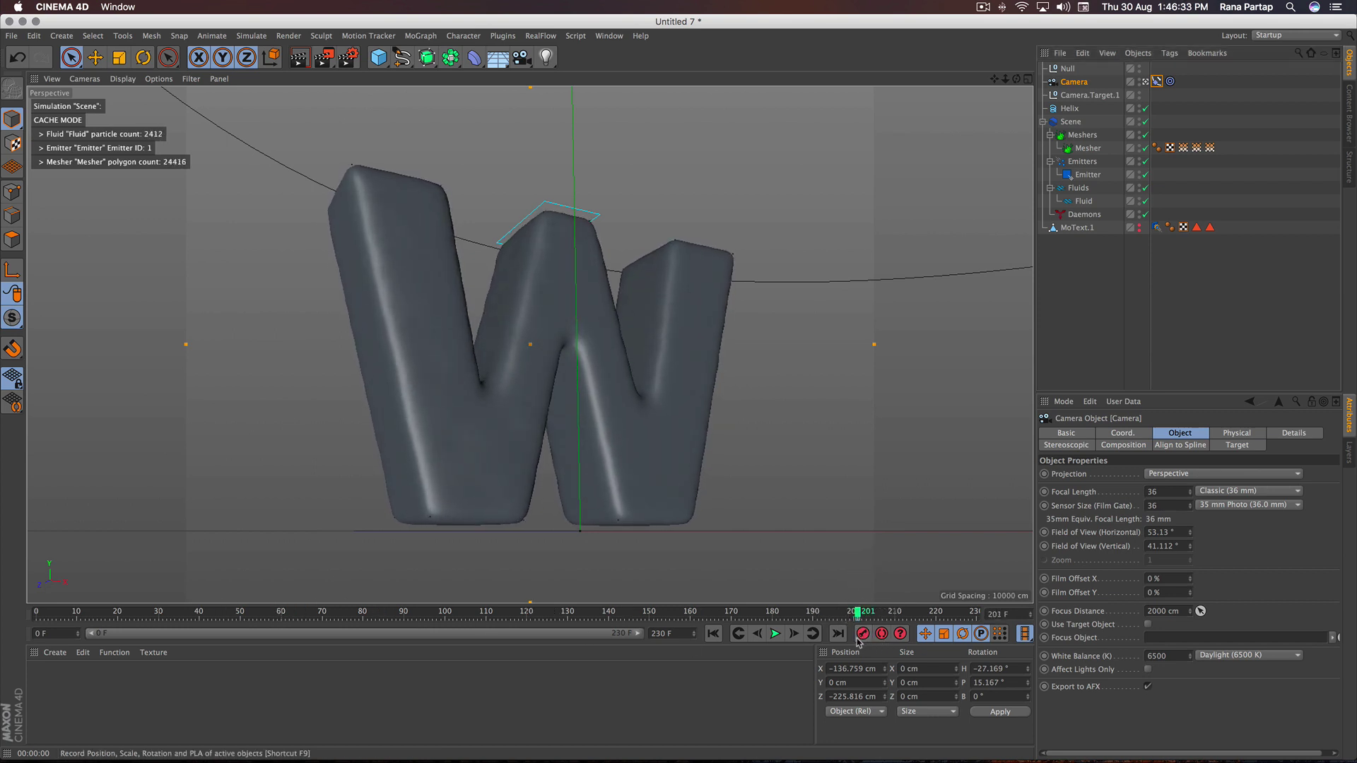
Keyframe the camera's Align to Spline position at 0% on frame 201 and 100% on frame 0
left_click(1157, 81)
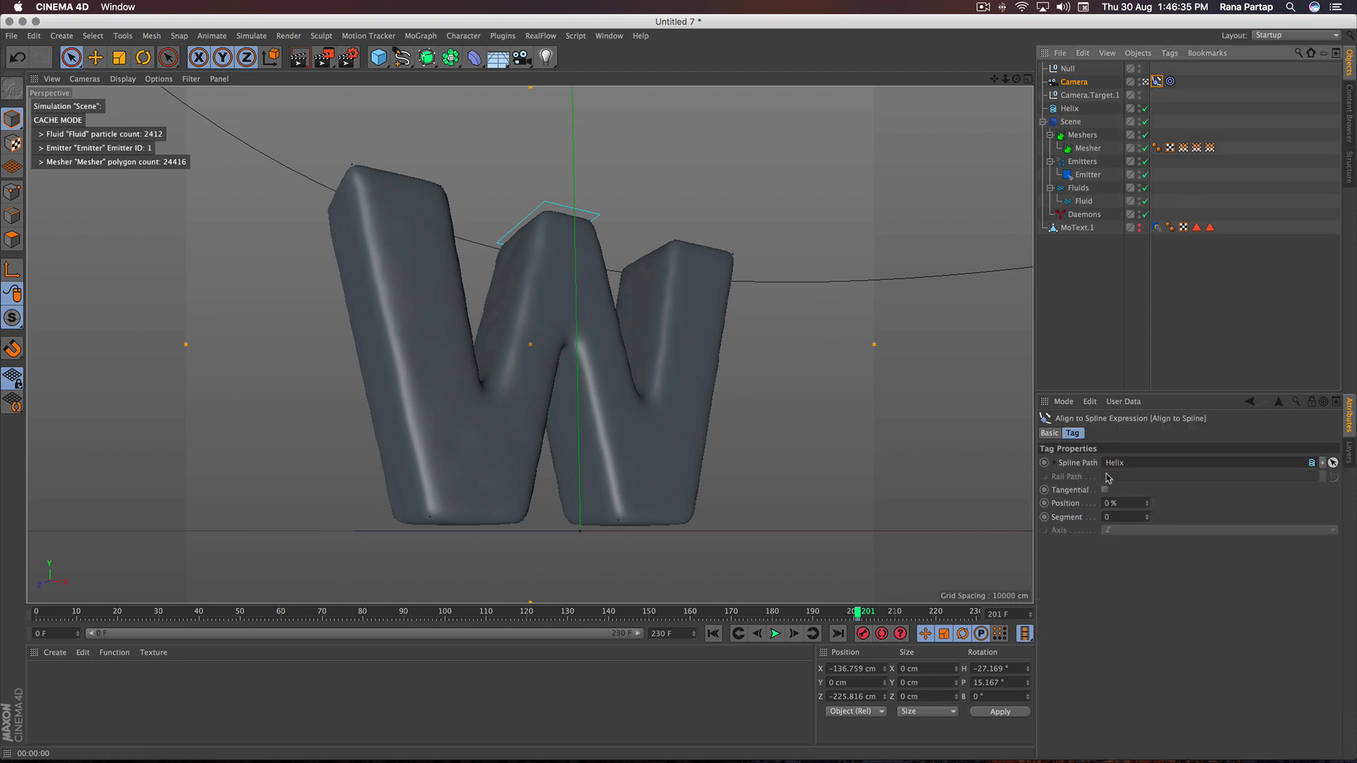
left_click(1043, 503, "ctrl")
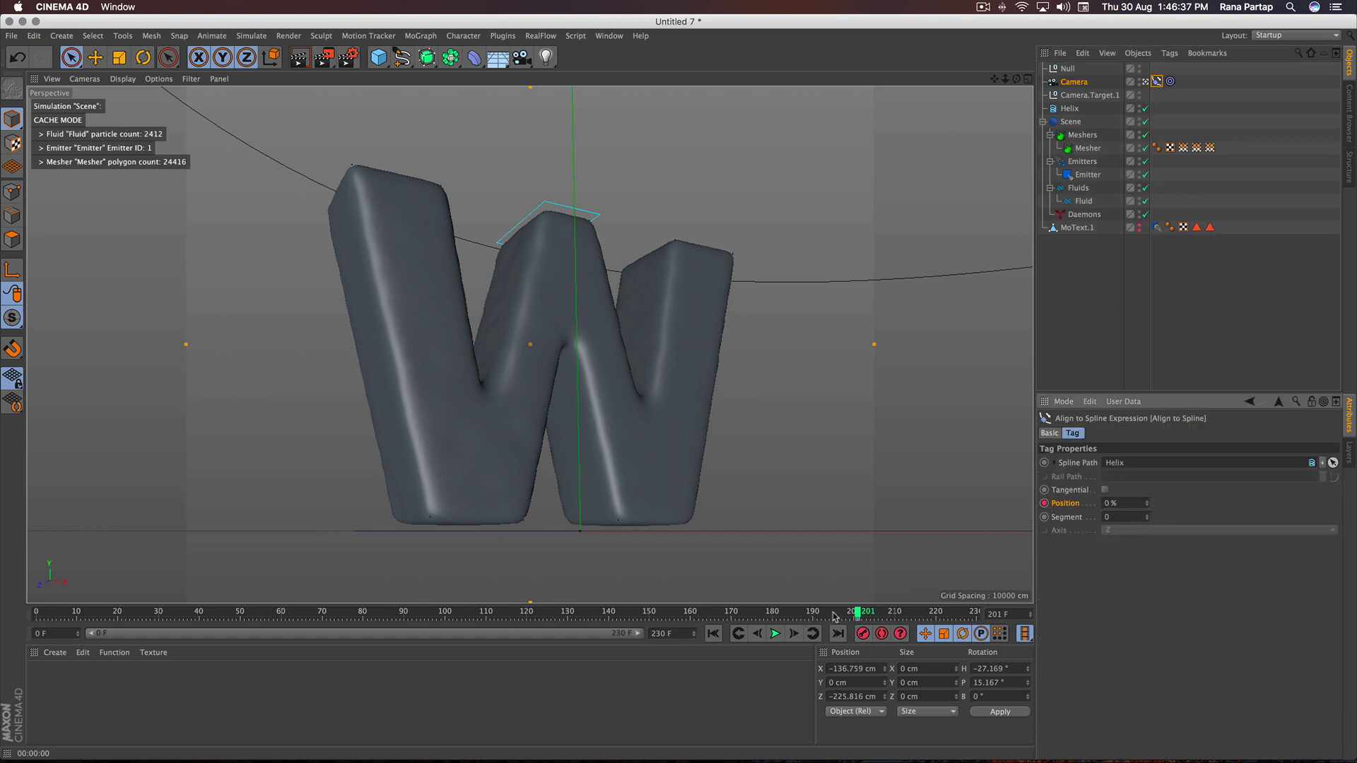
left_click_drag(827, 617, 35, 616)
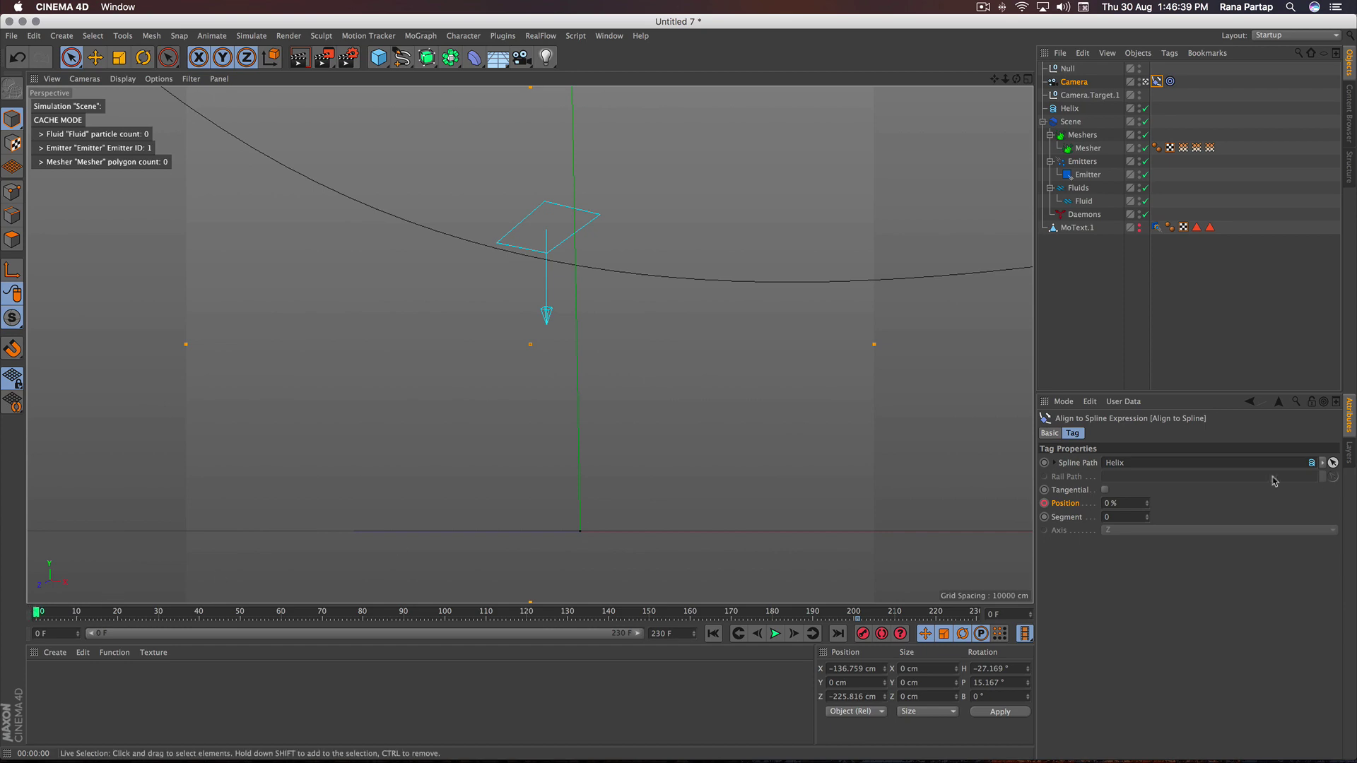
left_click_drag(1147, 503, 1147, 459)
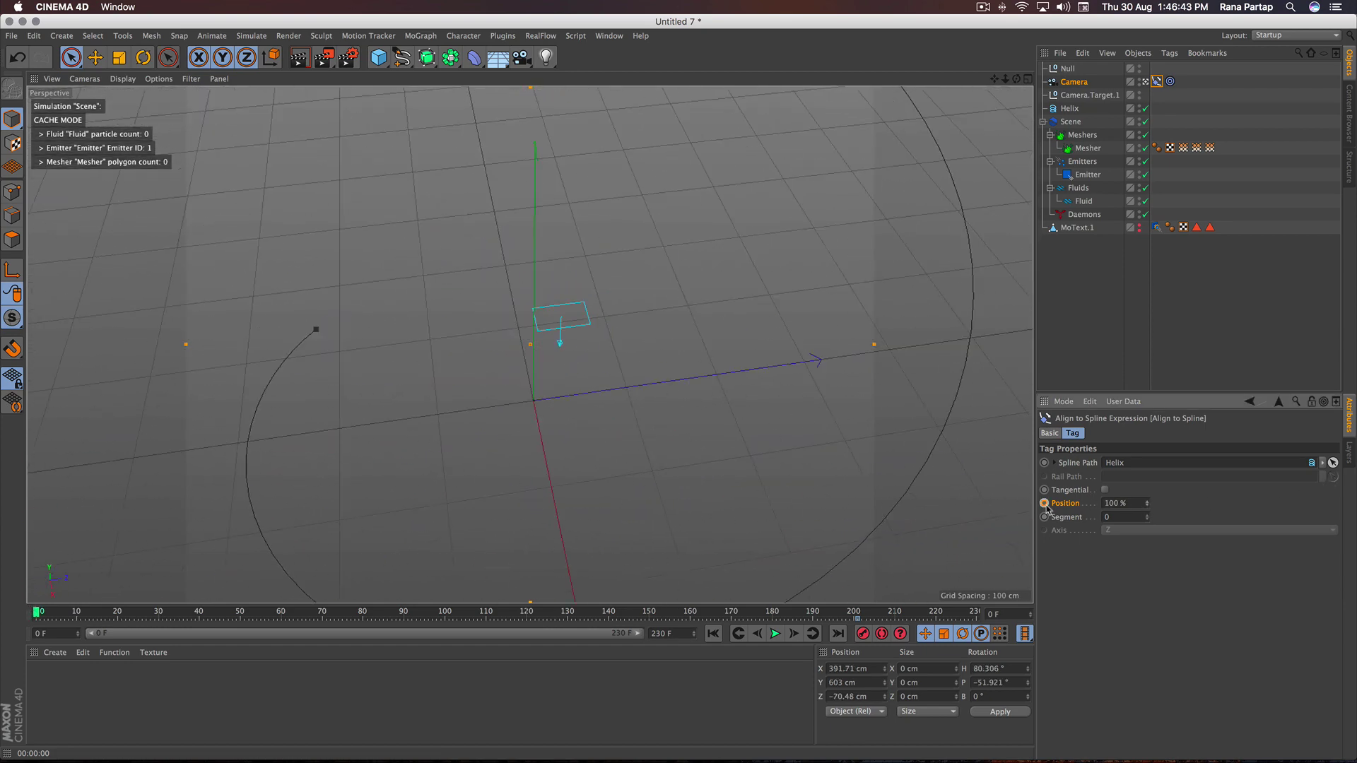
Play the camera animation along the helix and render a preview frame
left_click(775, 634)
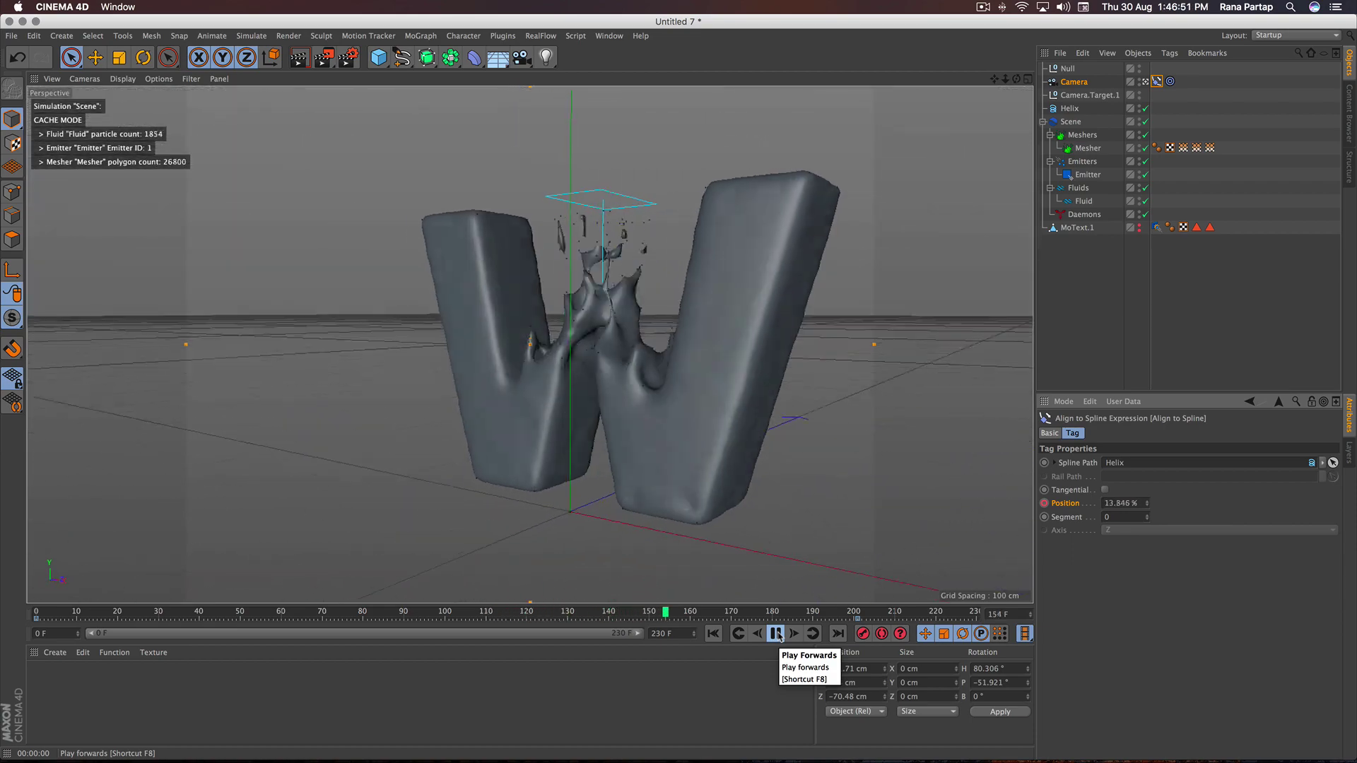
left_click(776, 633)
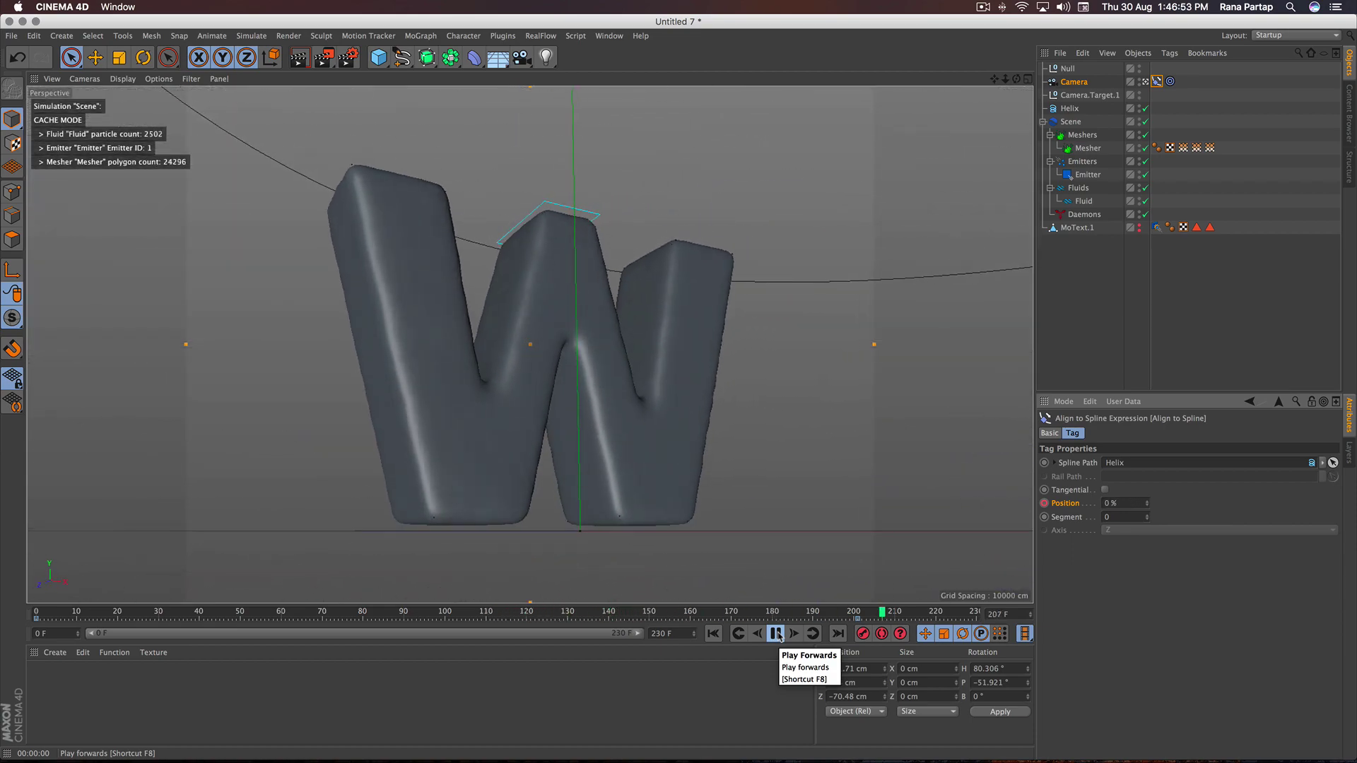
left_click(300, 58)
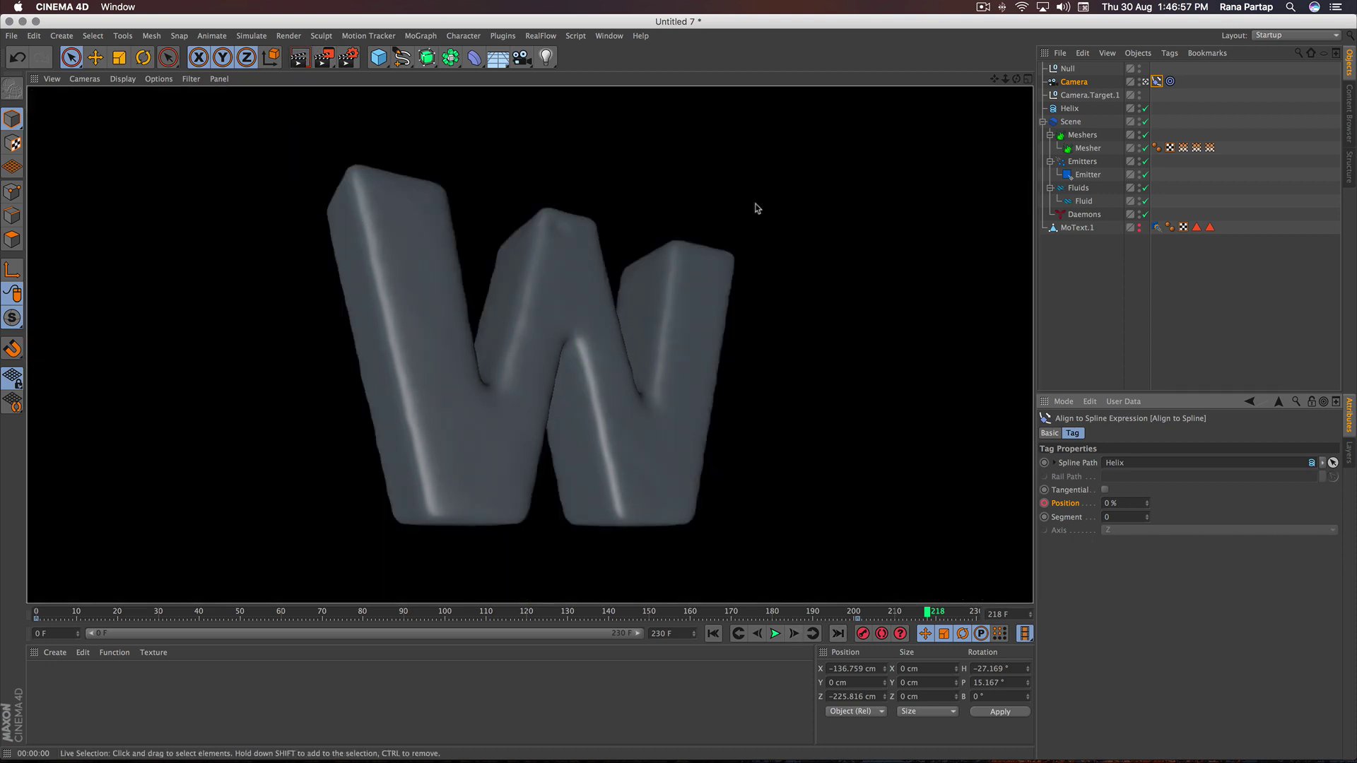
left_click(756, 207)
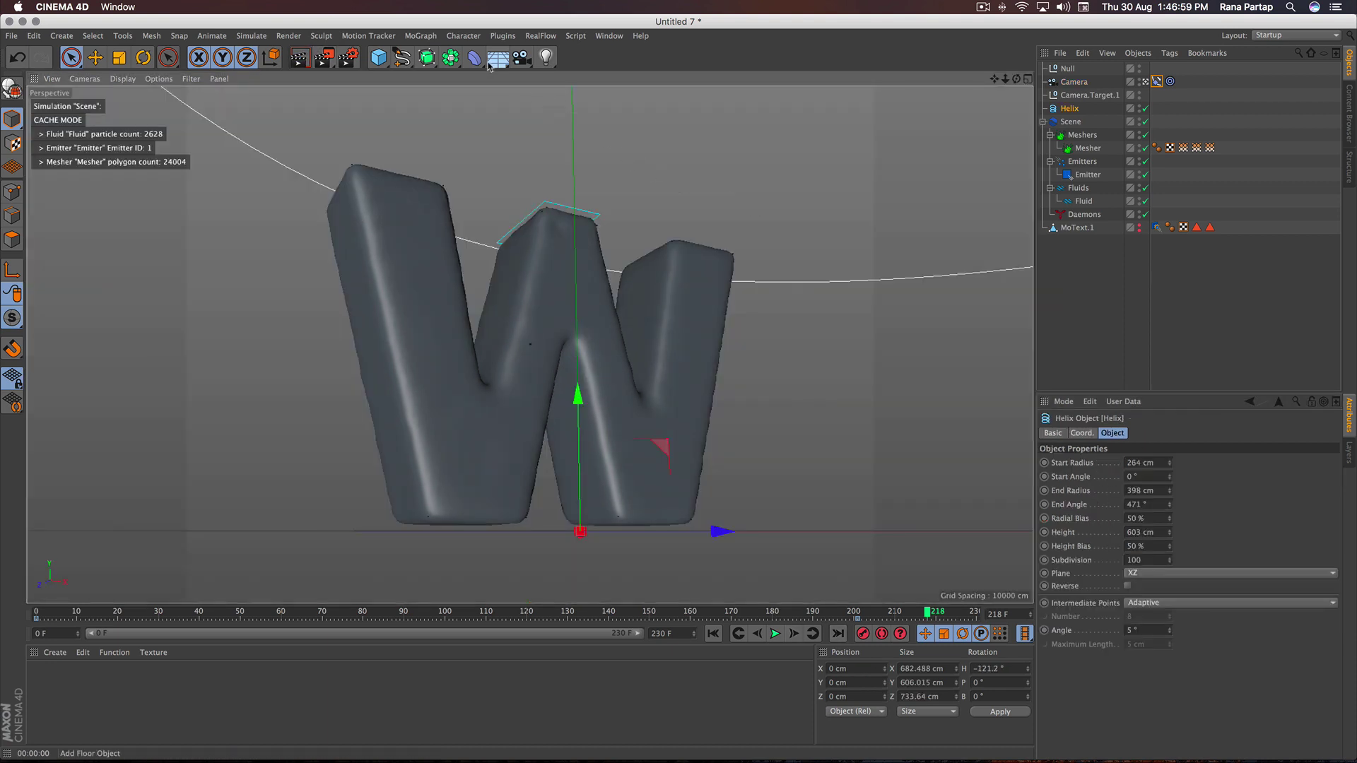
Add a Floor just beneath the W and load the water materials from liquid materials pack.c4d
left_click_drag(498, 58, 555, 83)
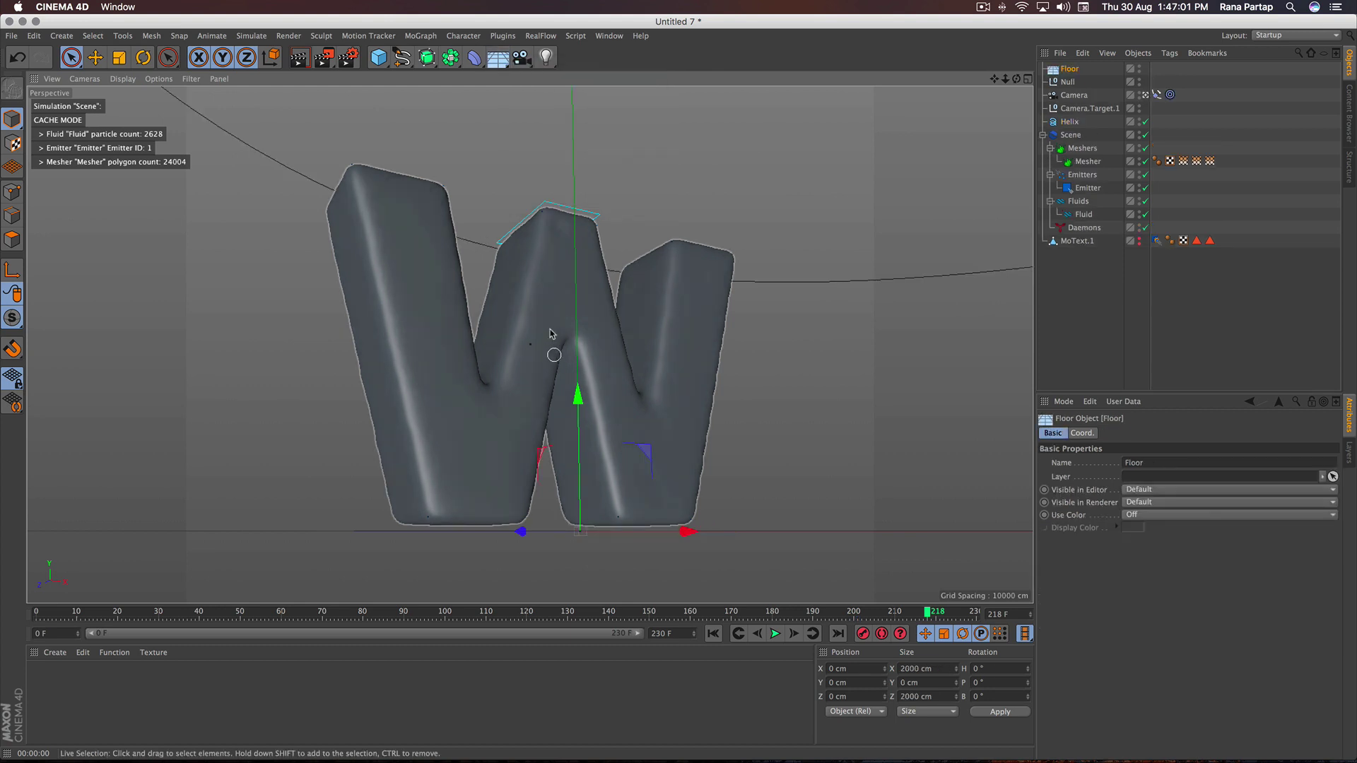
left_click_drag(577, 396, 577, 396)
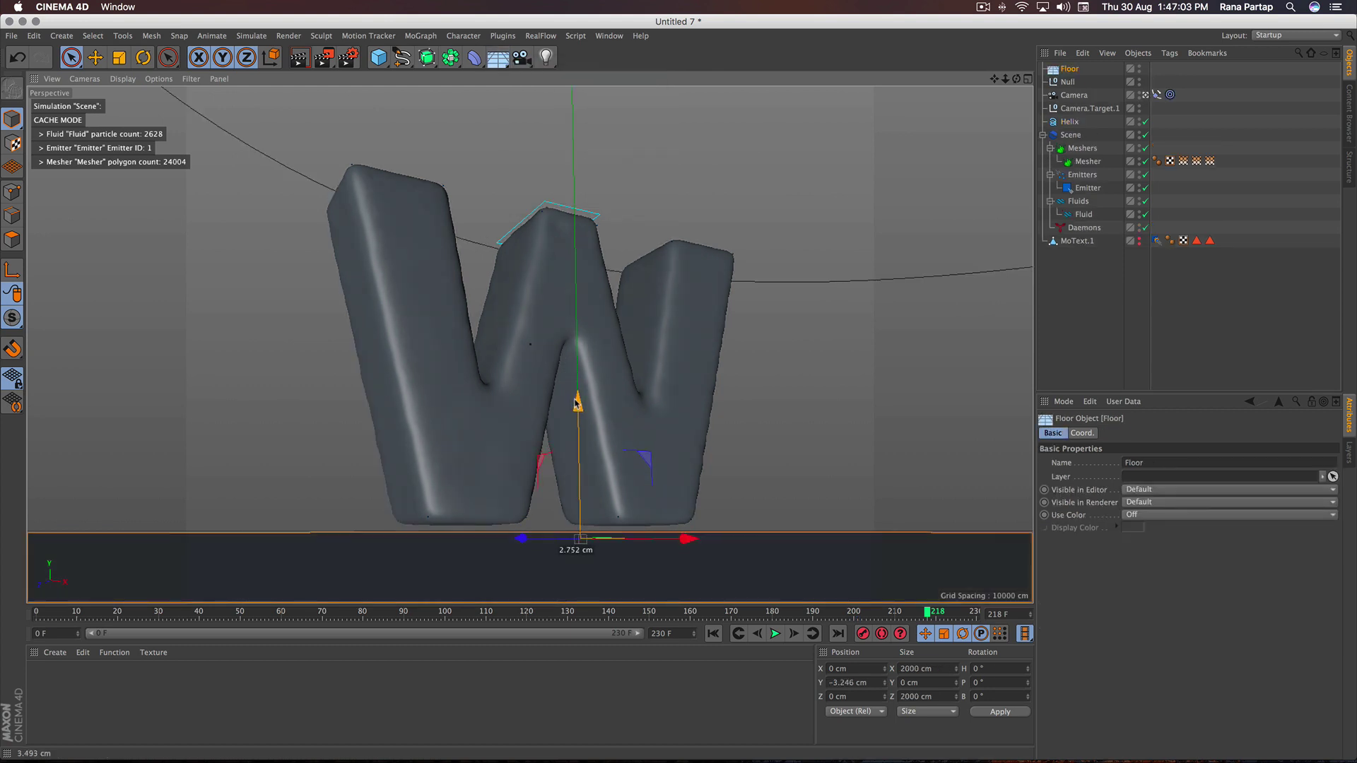
left_click(55, 653)
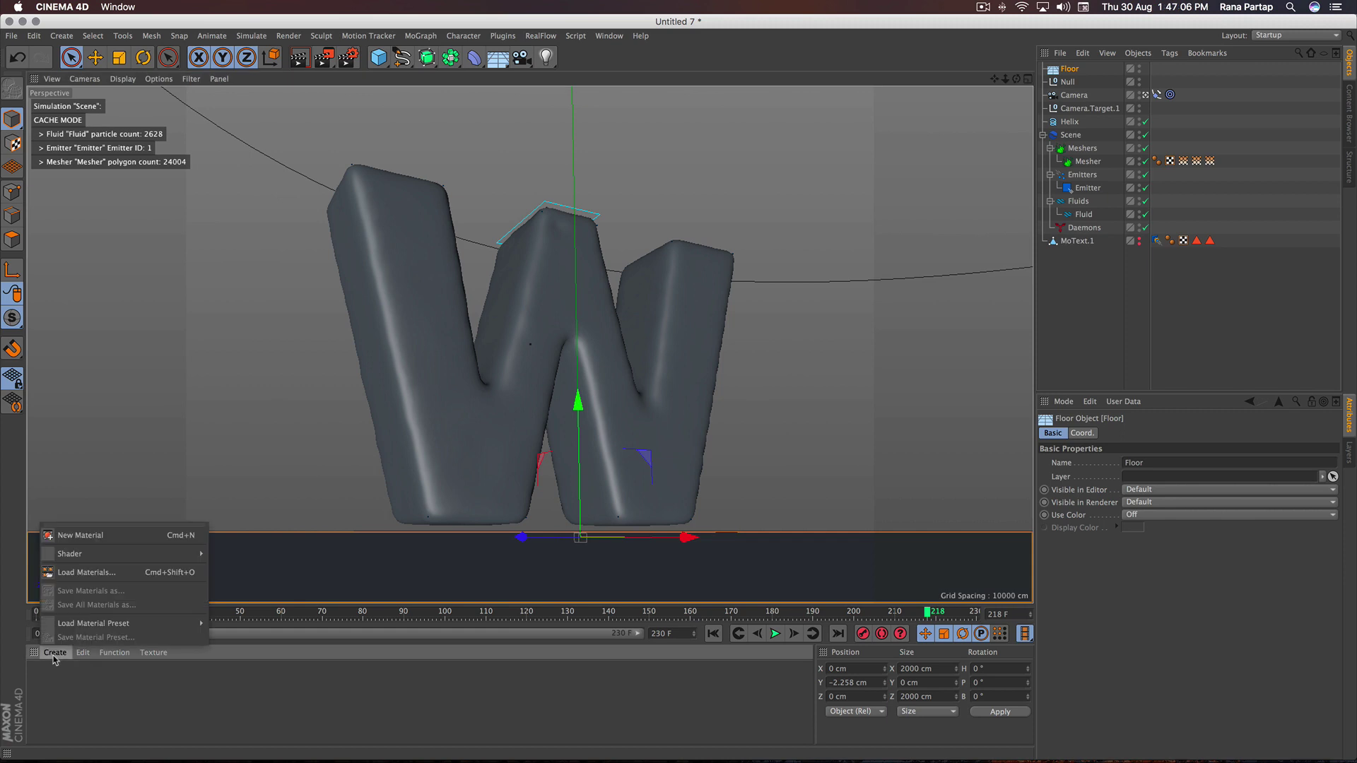
left_click(116, 579)
left_click(480, 272)
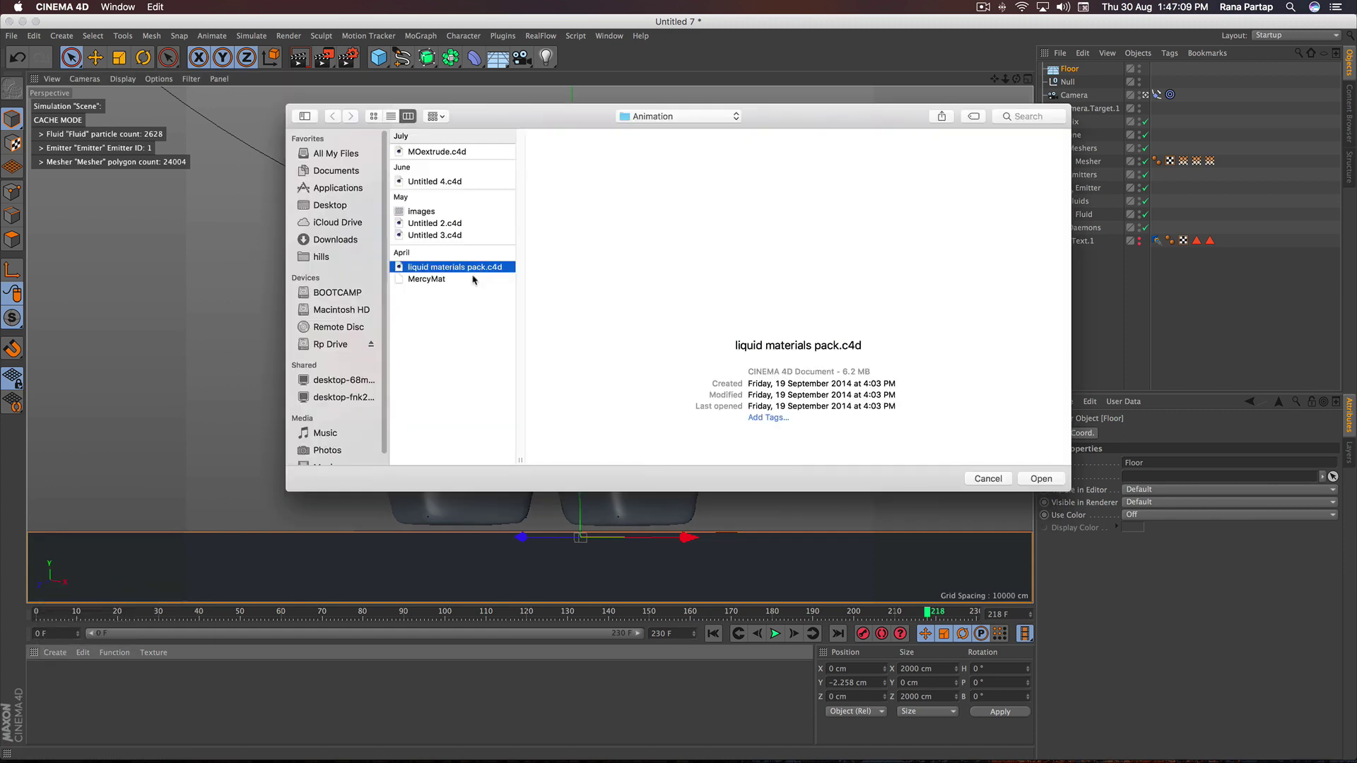
left_click(1041, 479)
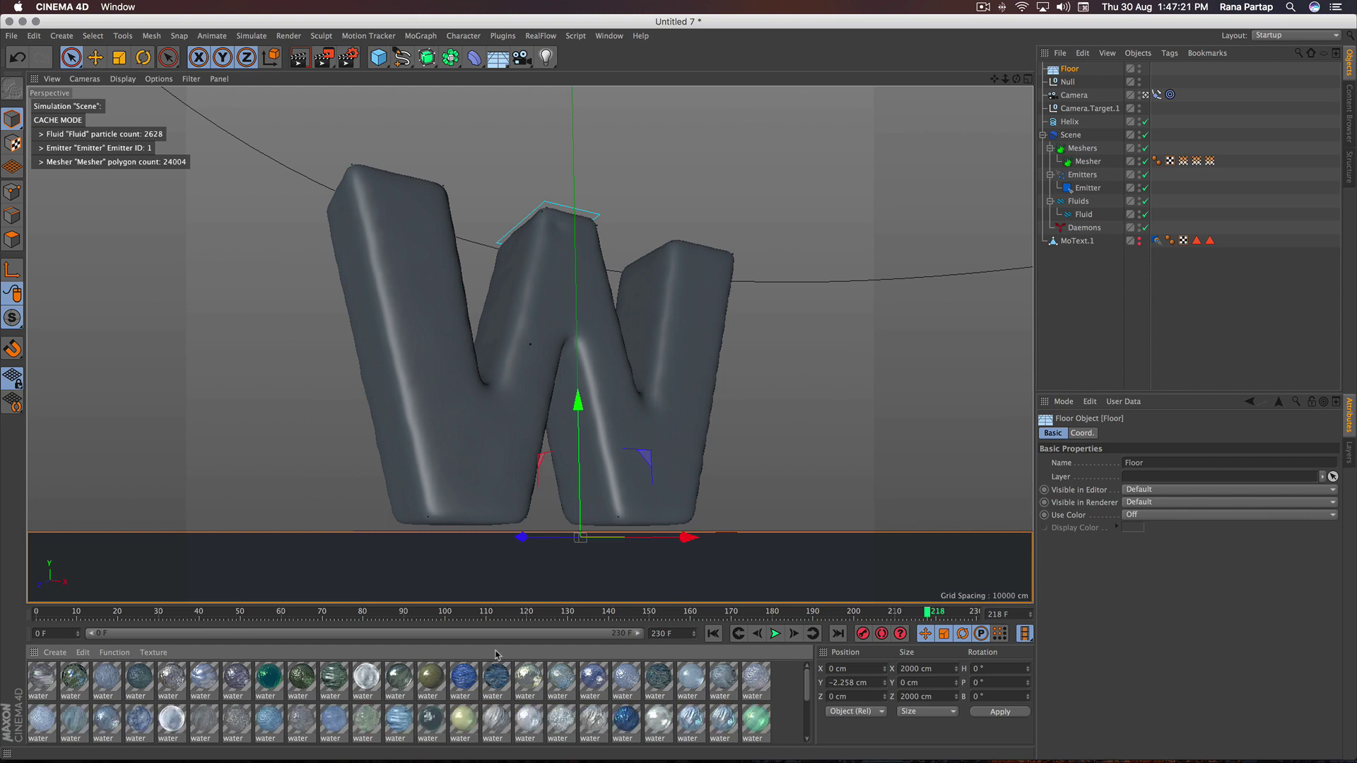
Apply a water material to the Mesher and the Floor, then test-render the viewport
left_click(366, 722)
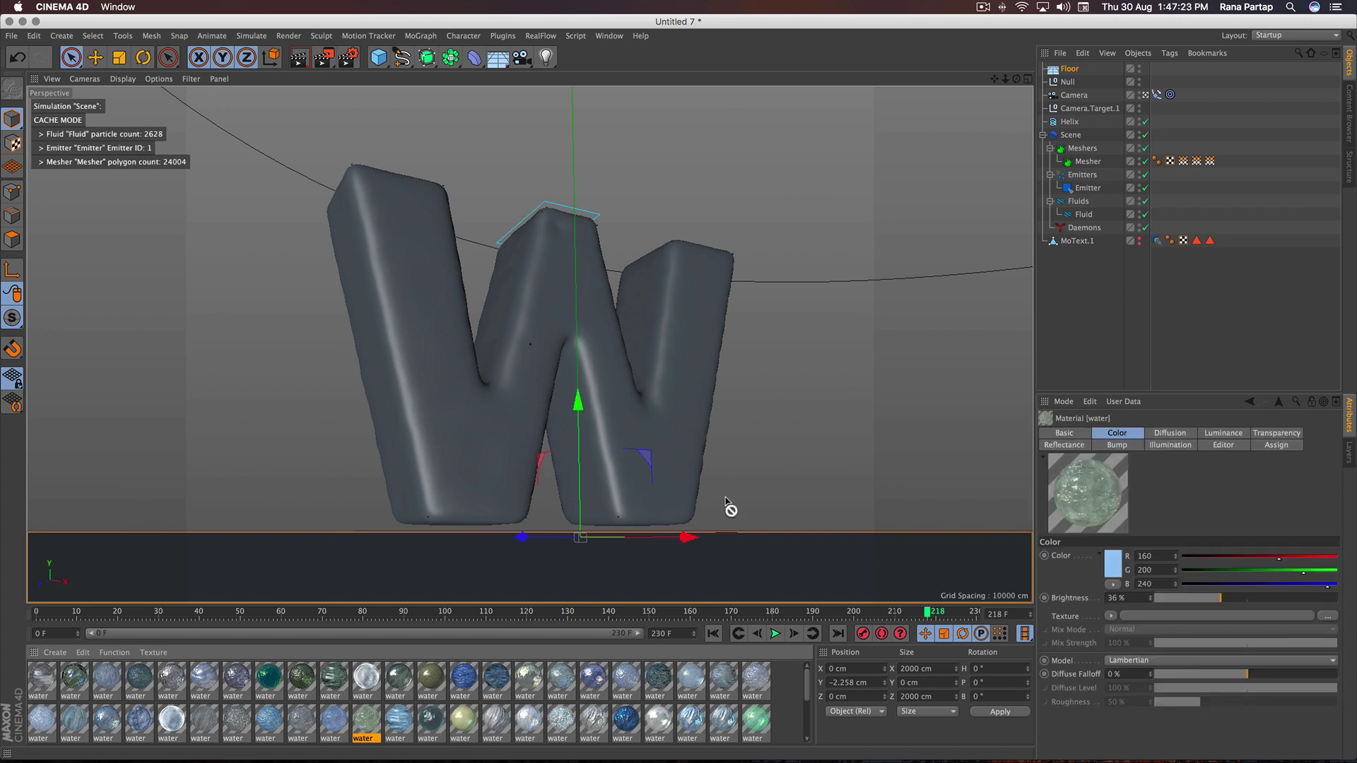
left_click_drag(726, 499, 1036, 273)
left_click_drag(1089, 165, 1089, 166)
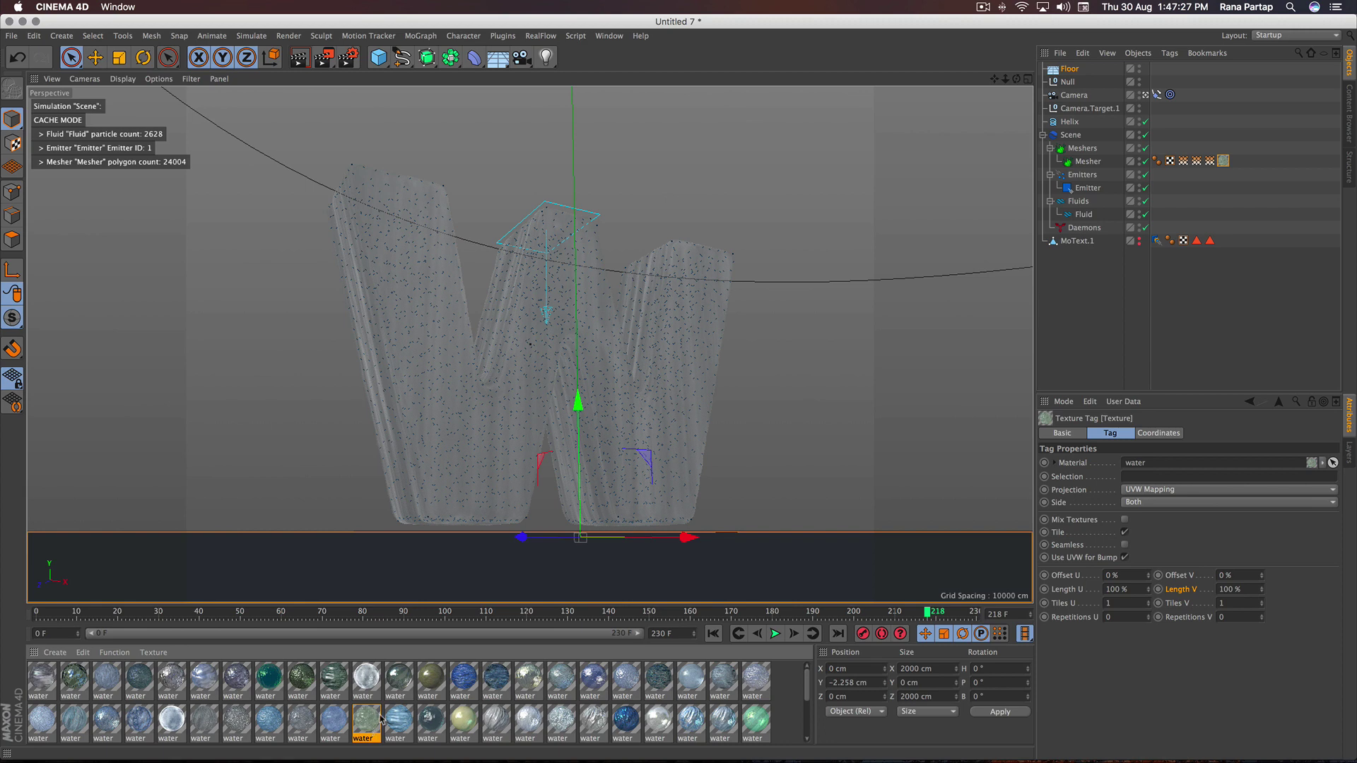
left_click_drag(1075, 72, 1075, 75)
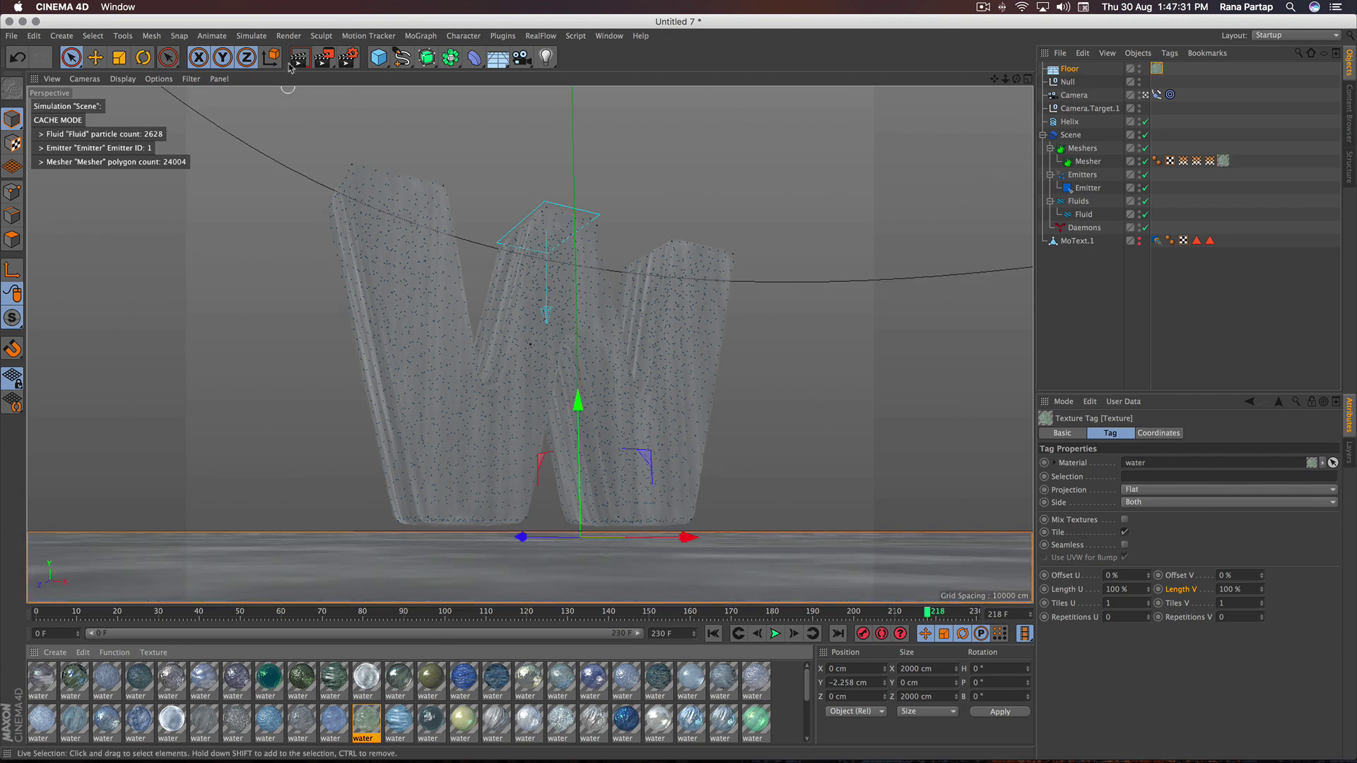
key("ctrl+r")
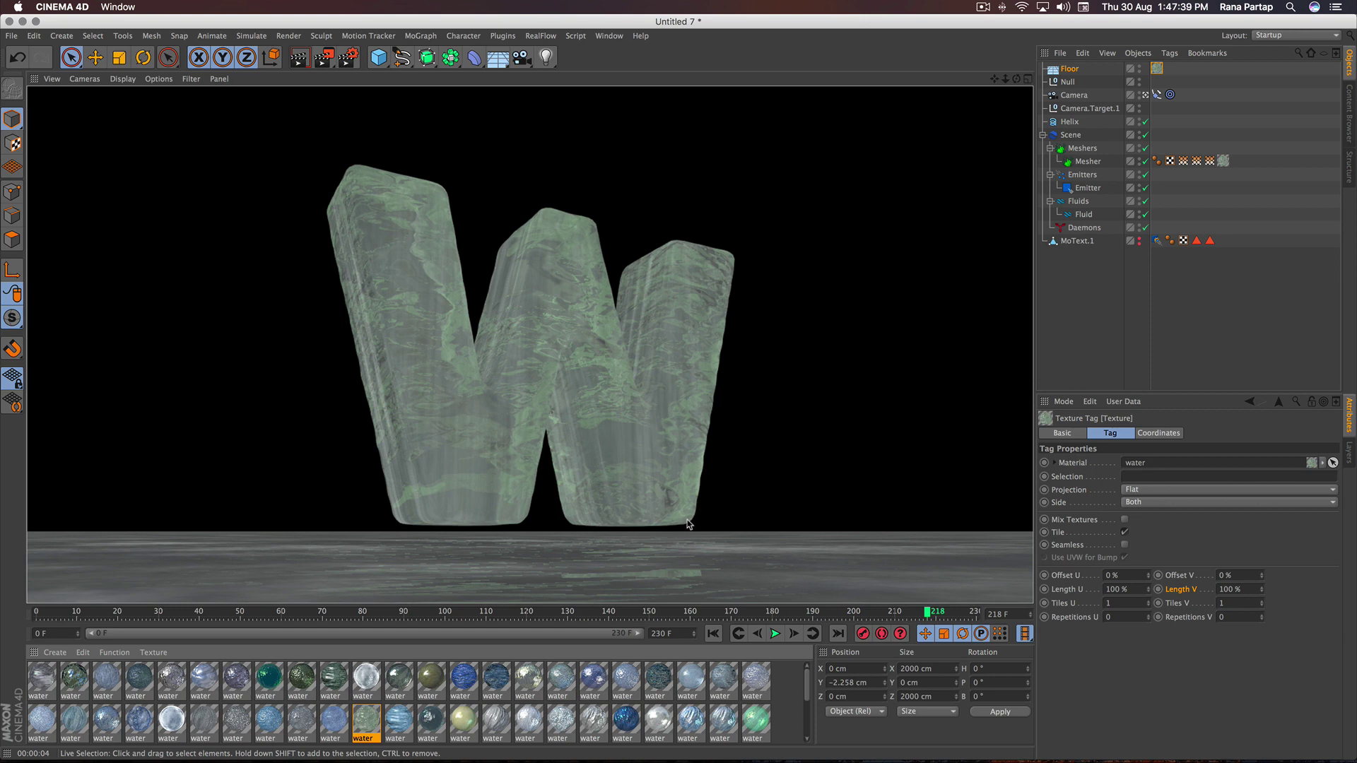
left_click(1069, 121)
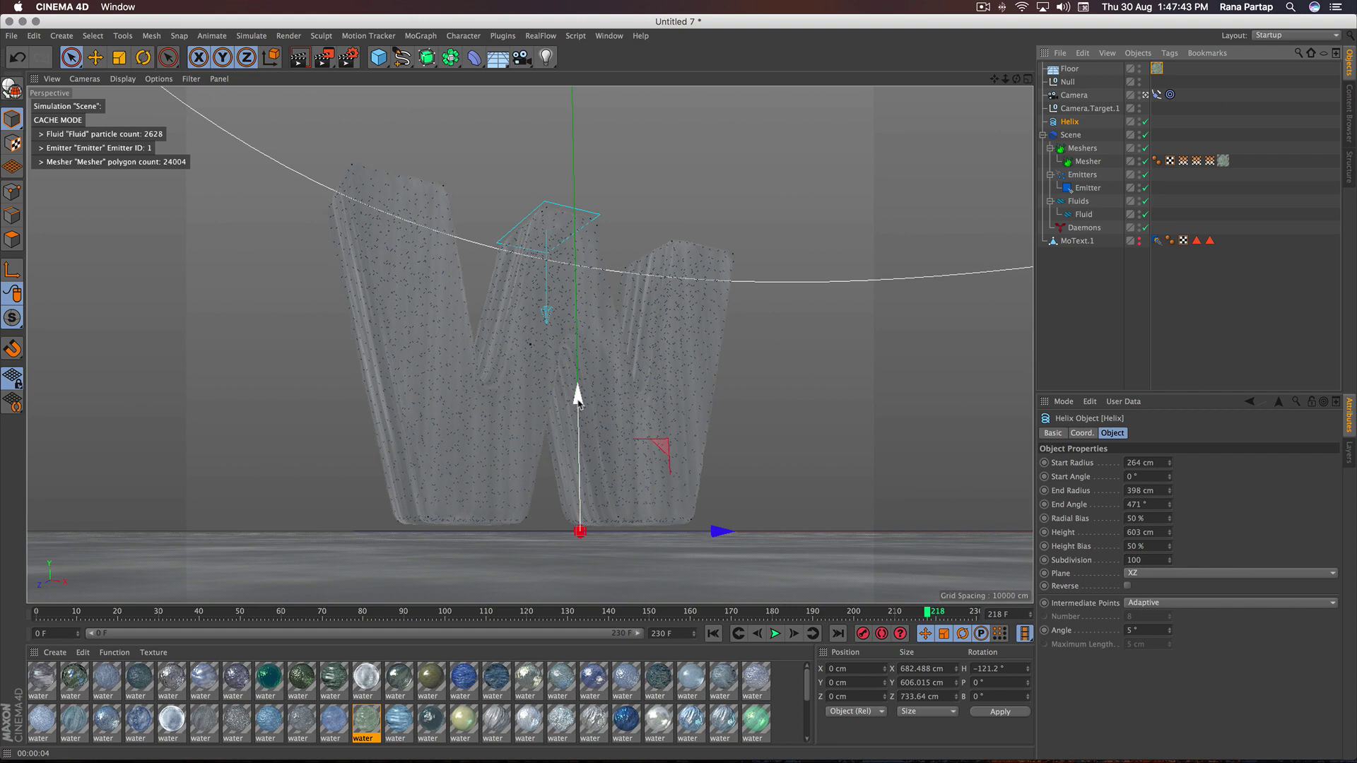
Raise the Helix along Y and re-render to see the translucent water W over the floor
left_click_drag(577, 390, 627, 250)
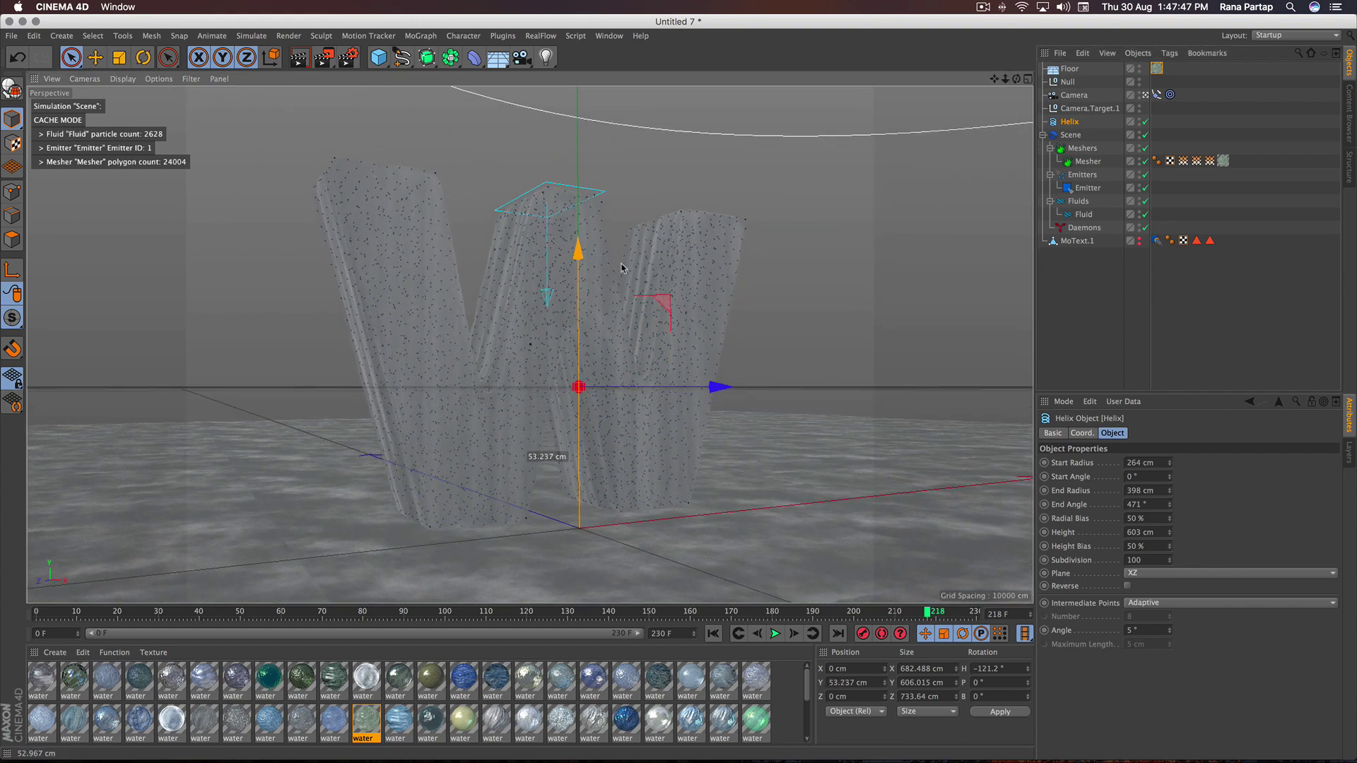
left_click(299, 57)
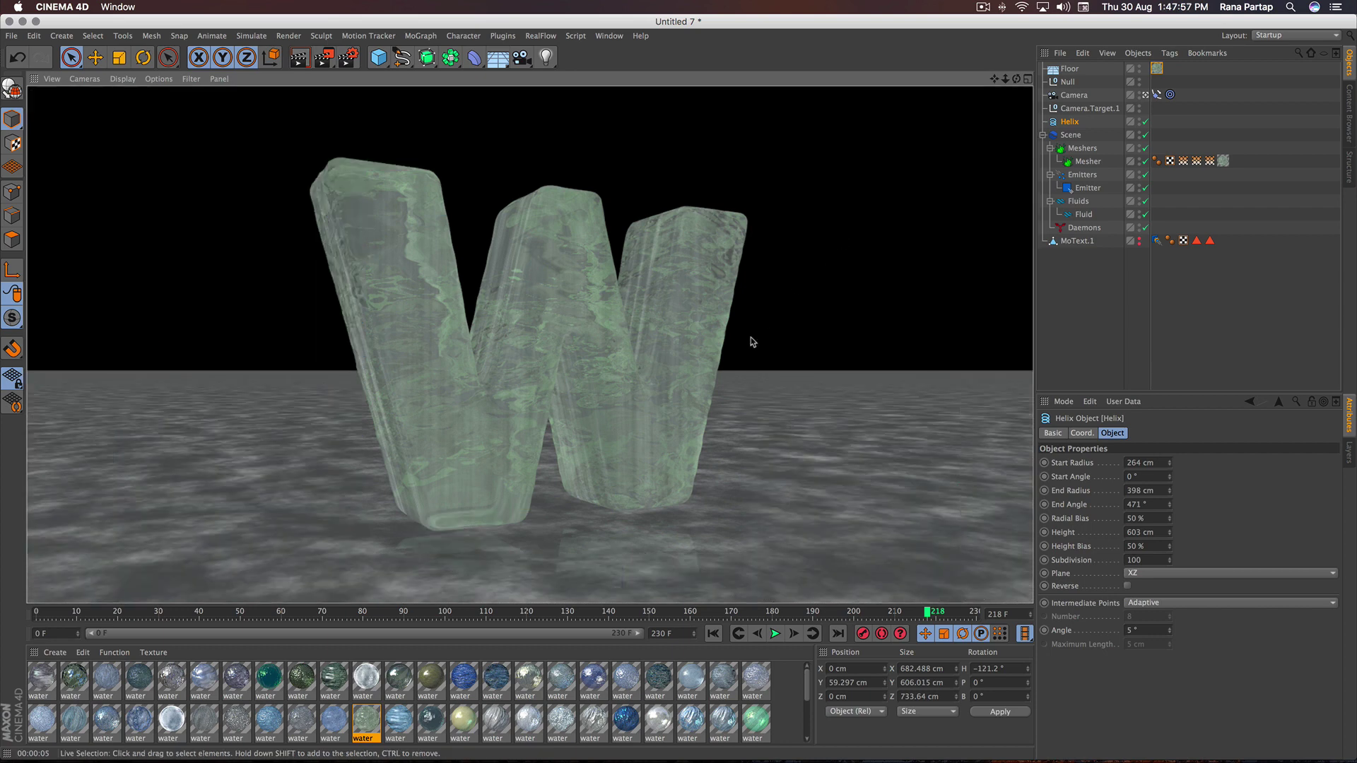
scroll(412, 702, "down", 1)
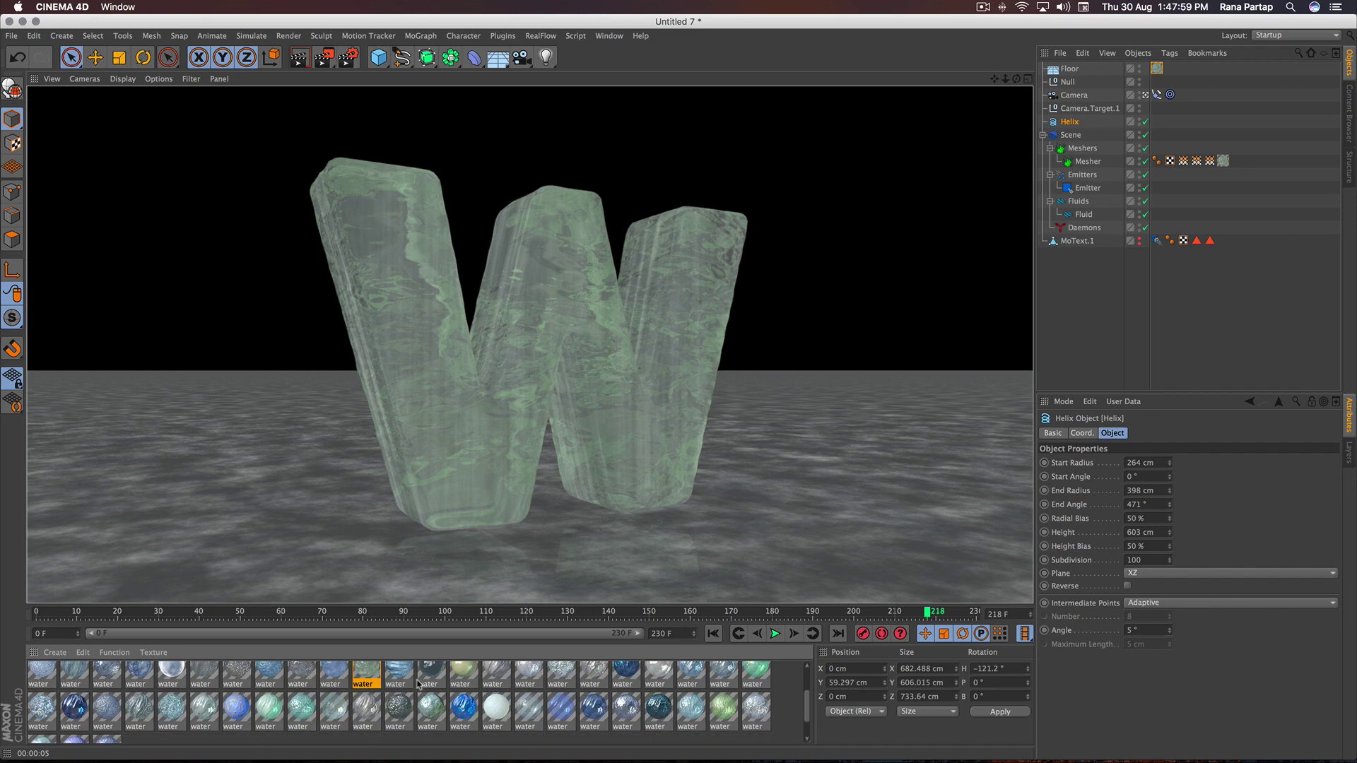
scroll(419, 682, "up", 1)
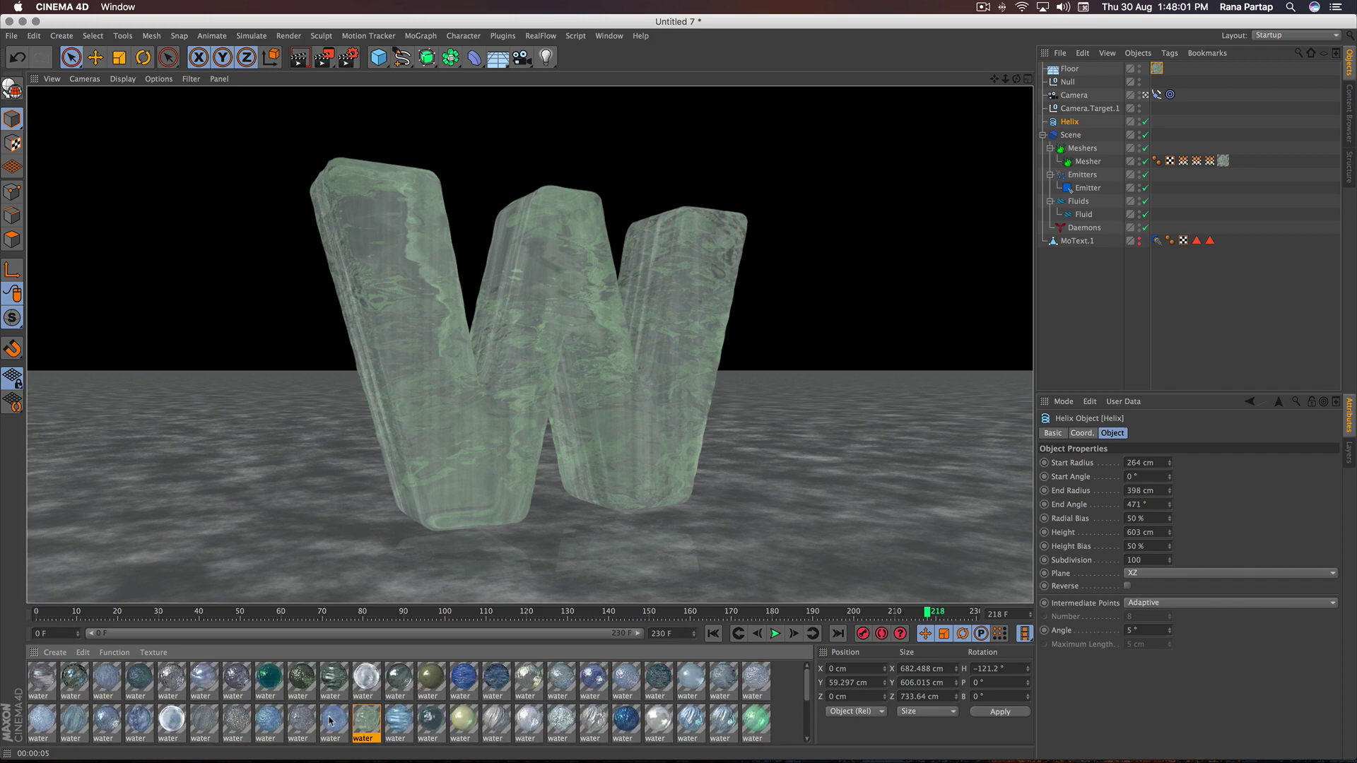
Apply the blue water material to the Mesher and Floor and render the view
left_click_drag(330, 721, 1086, 225)
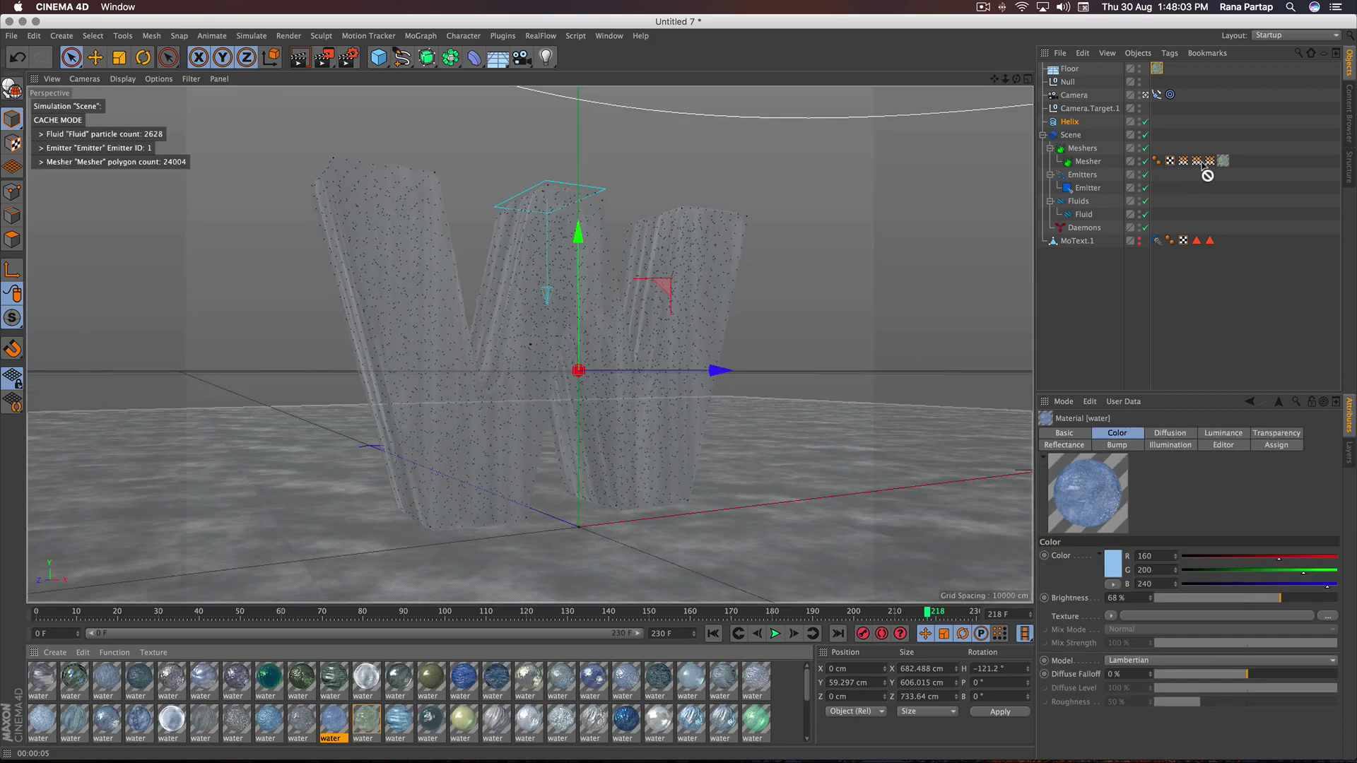
left_click_drag(1223, 163, 1223, 161)
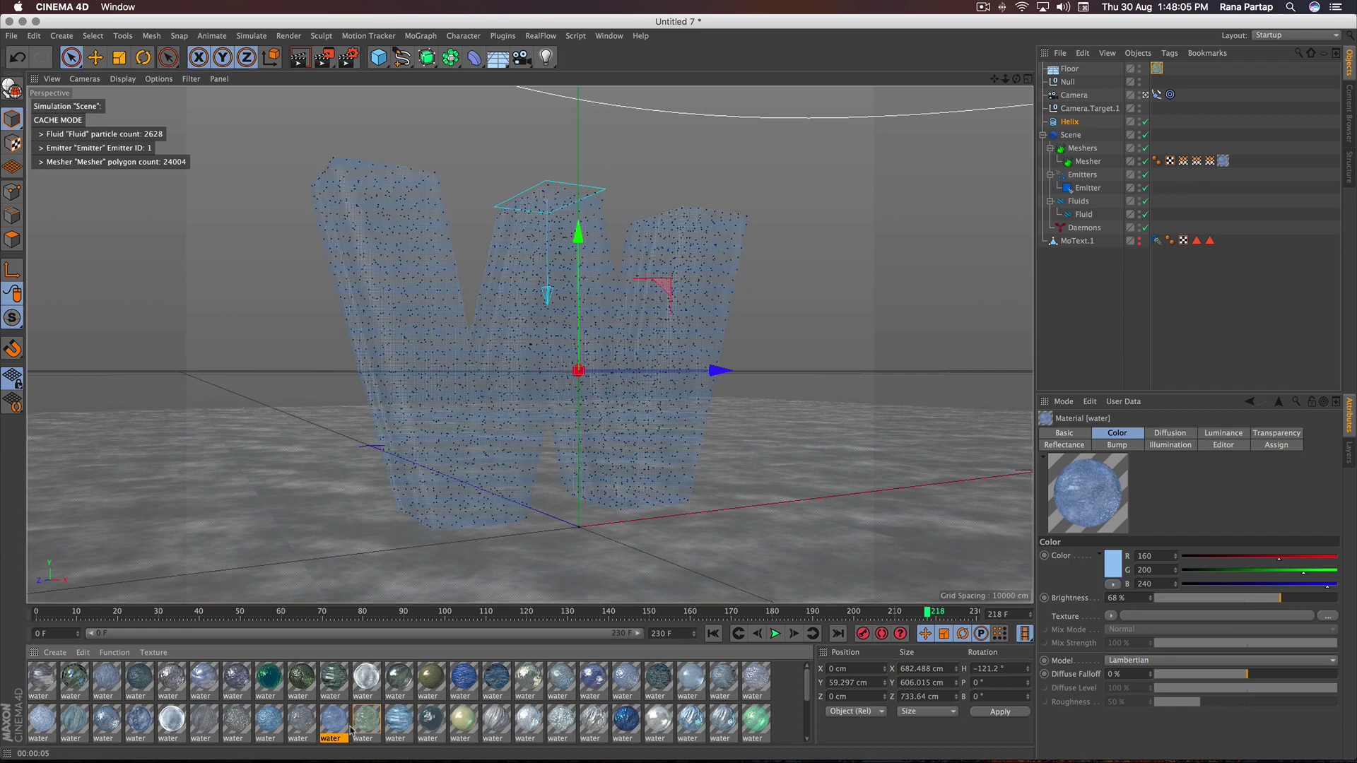
mouse_move(336, 728)
left_mouse_down()
mouse_move(1207, 31)
mouse_move(1156, 68)
left_mouse_up()
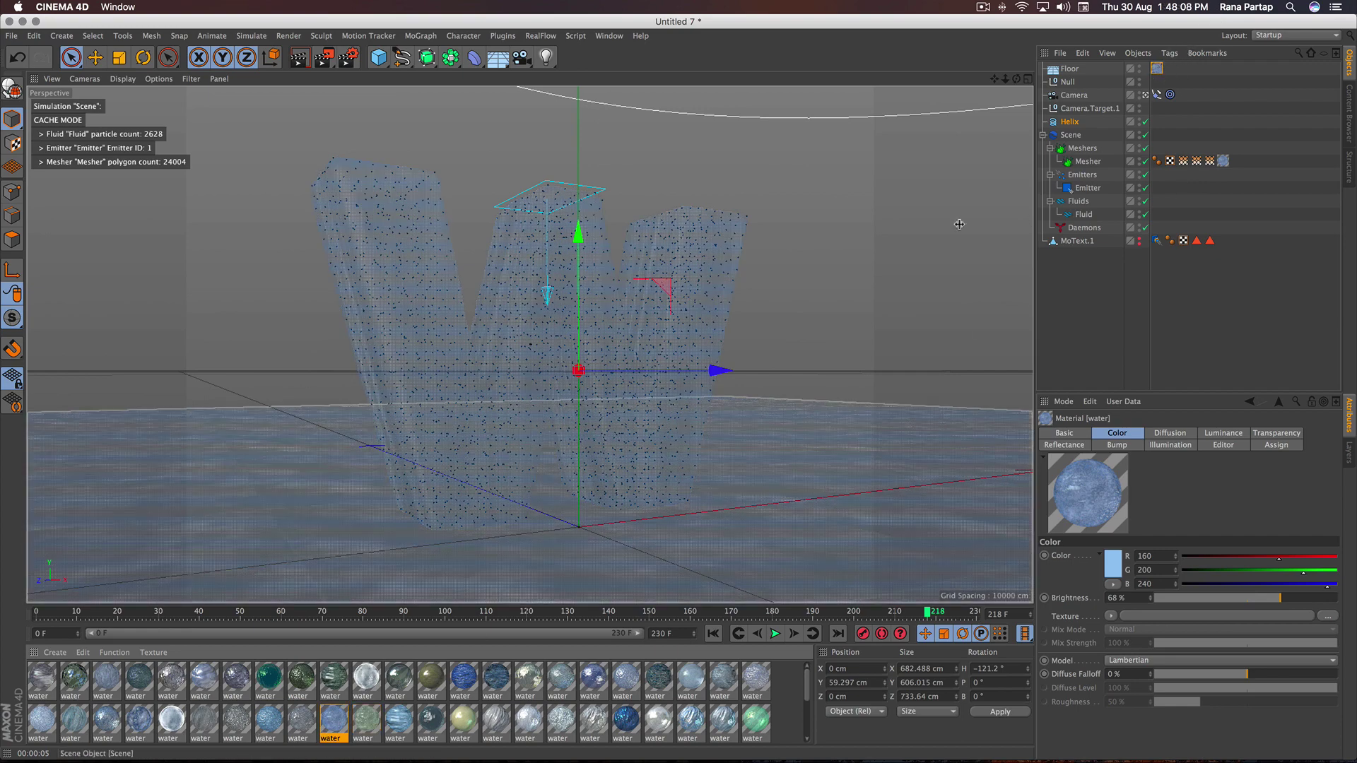
left_click(303, 65)
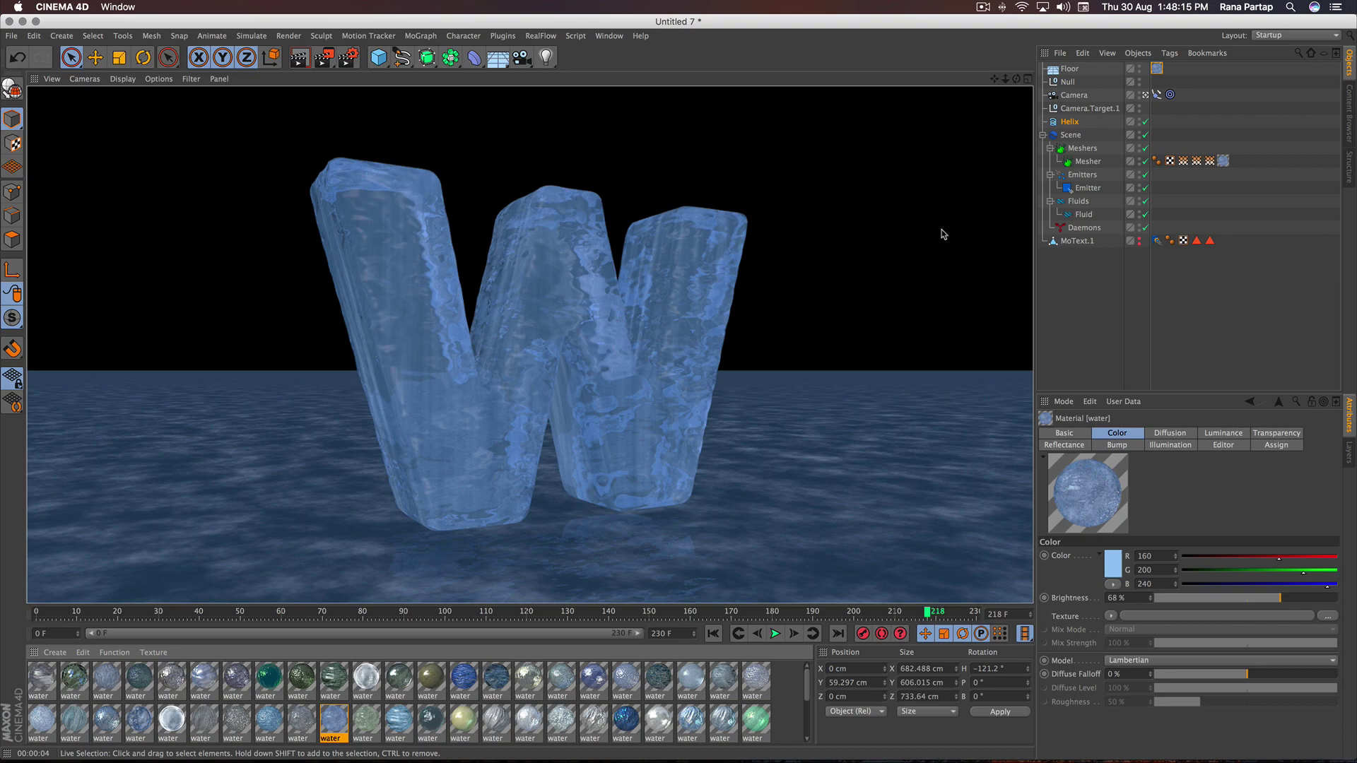
Play the fluid simulation from frame 0, stop at frame 209, and render that frame
left_click(713, 633)
left_click(776, 634)
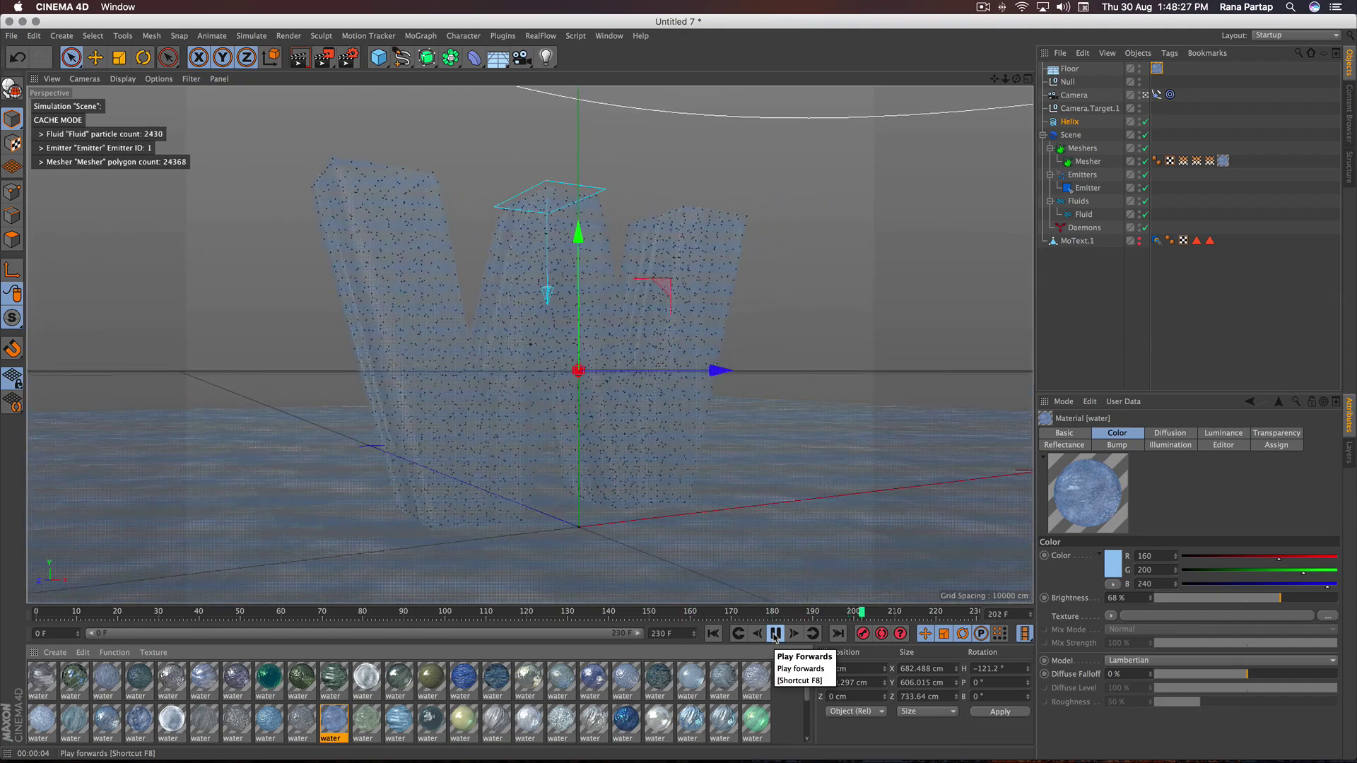
left_click(775, 634)
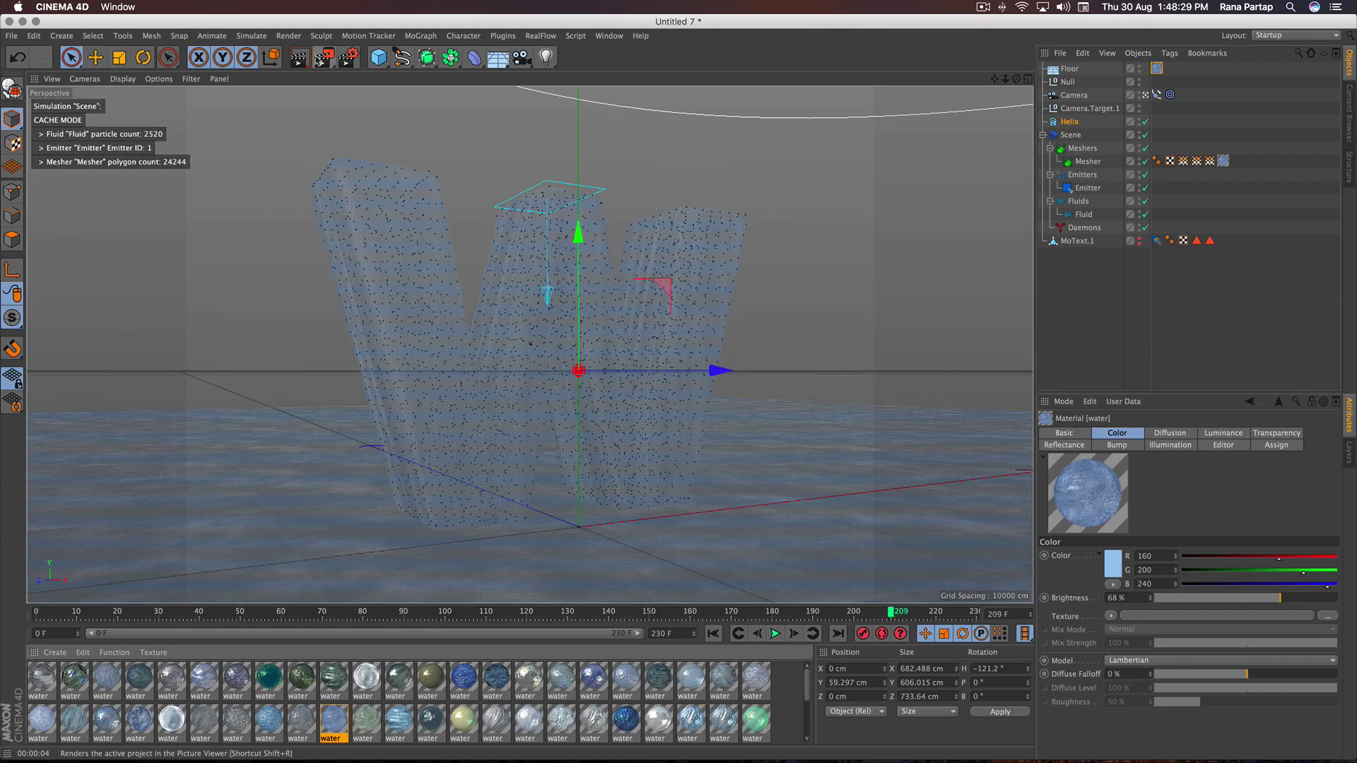
key("alt+r")
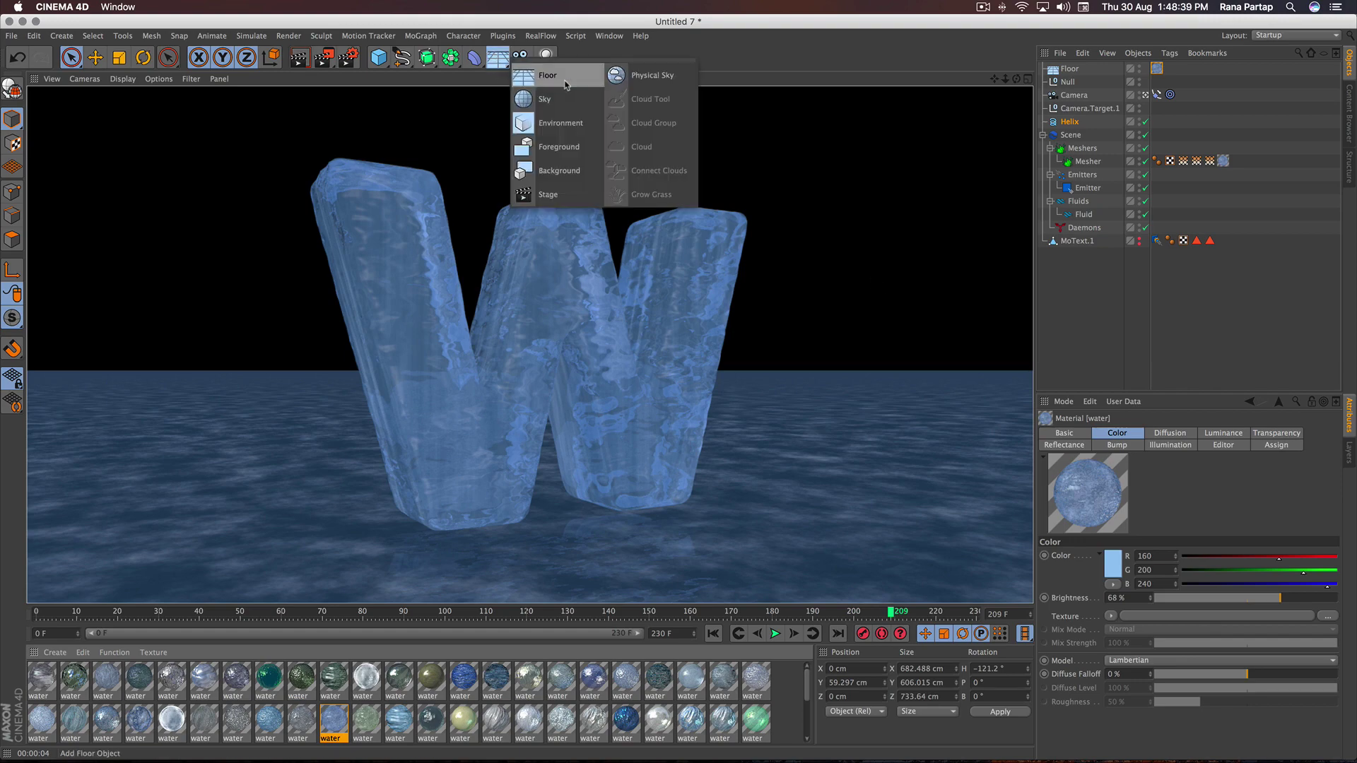
Add a Physical Sky with clouds enabled and preview it in a render
left_click(654, 82)
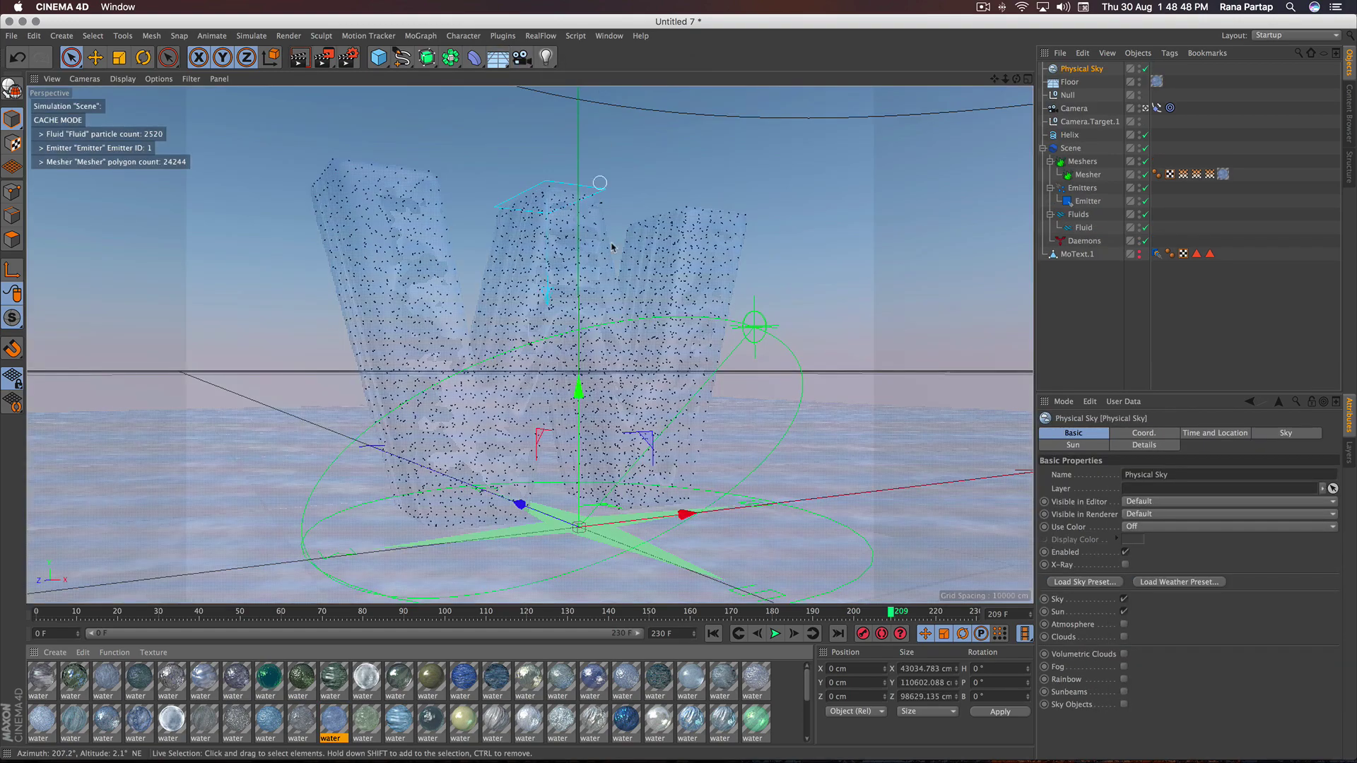
left_click(300, 59)
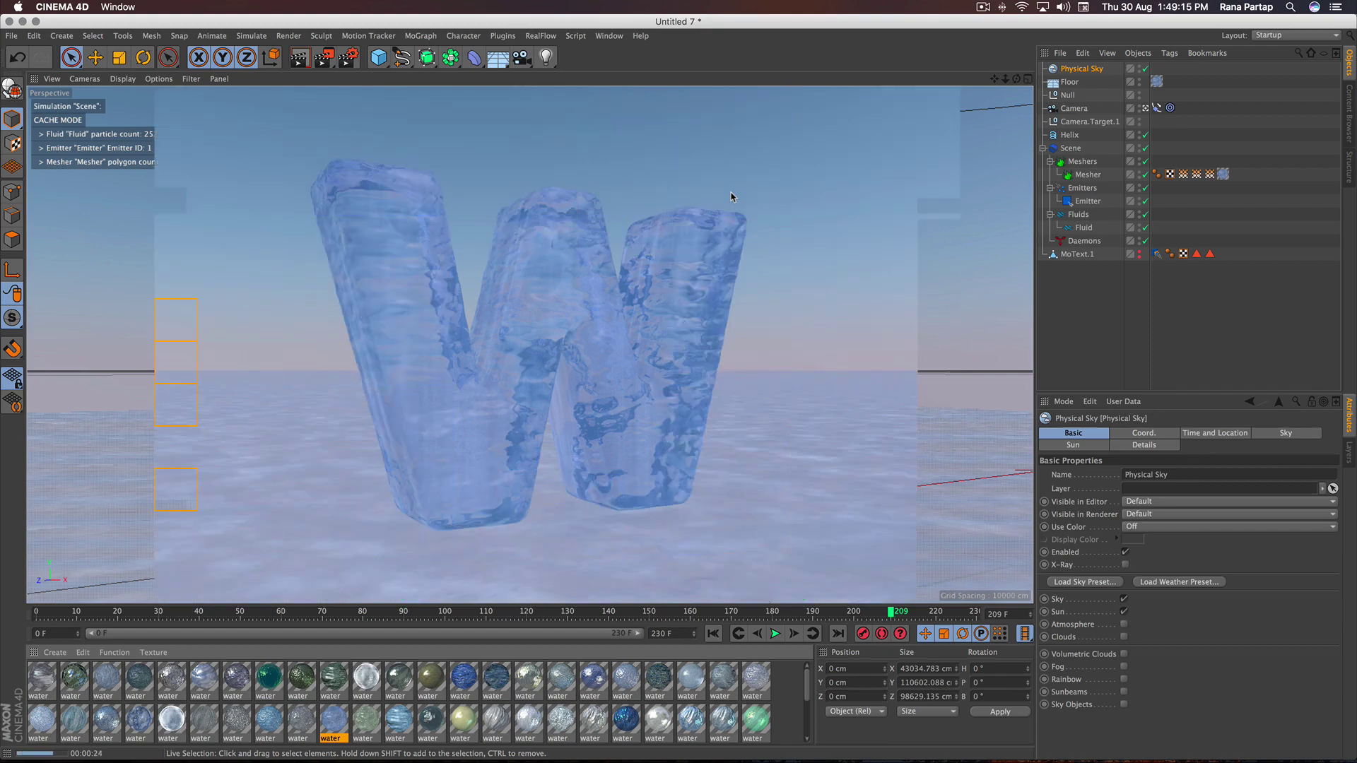
left_click(1123, 637)
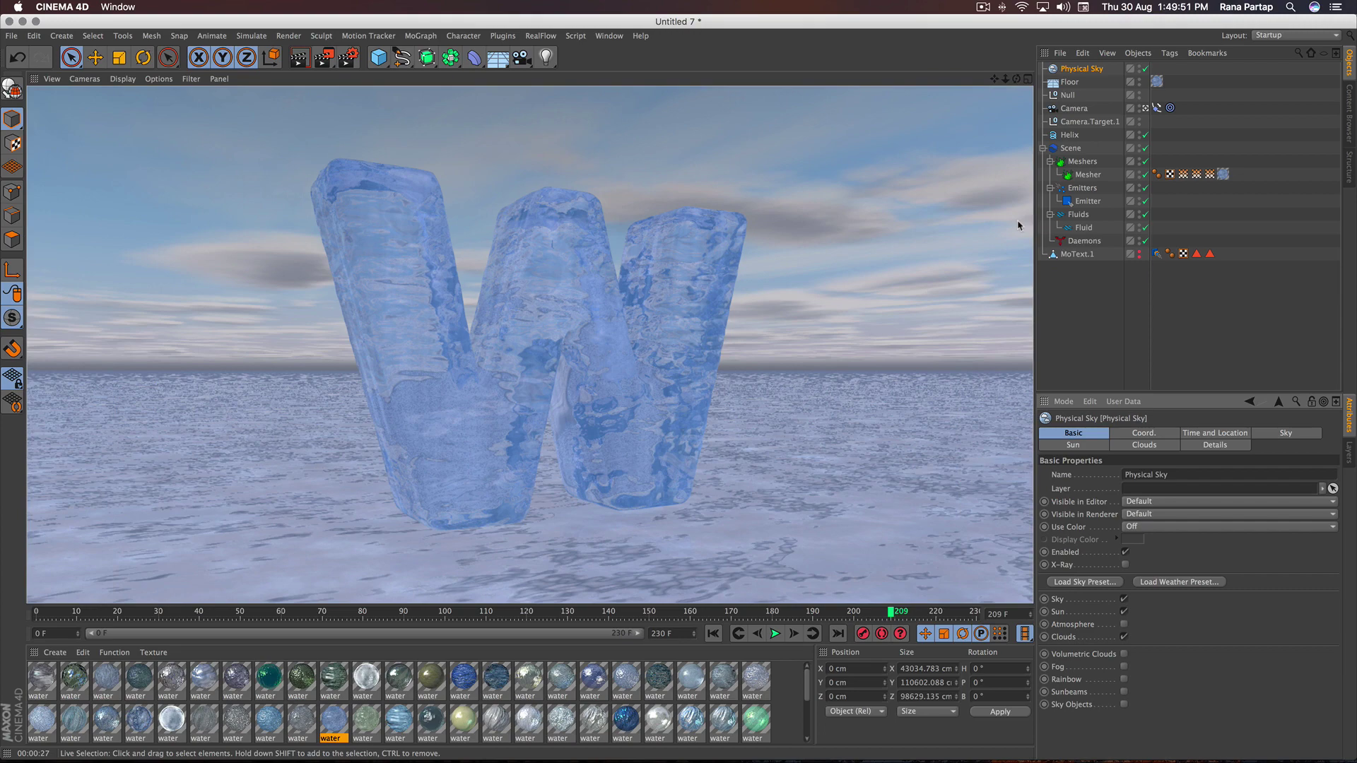
Set the sky's time of day to 18:48 in Time and Location
left_click(1294, 437)
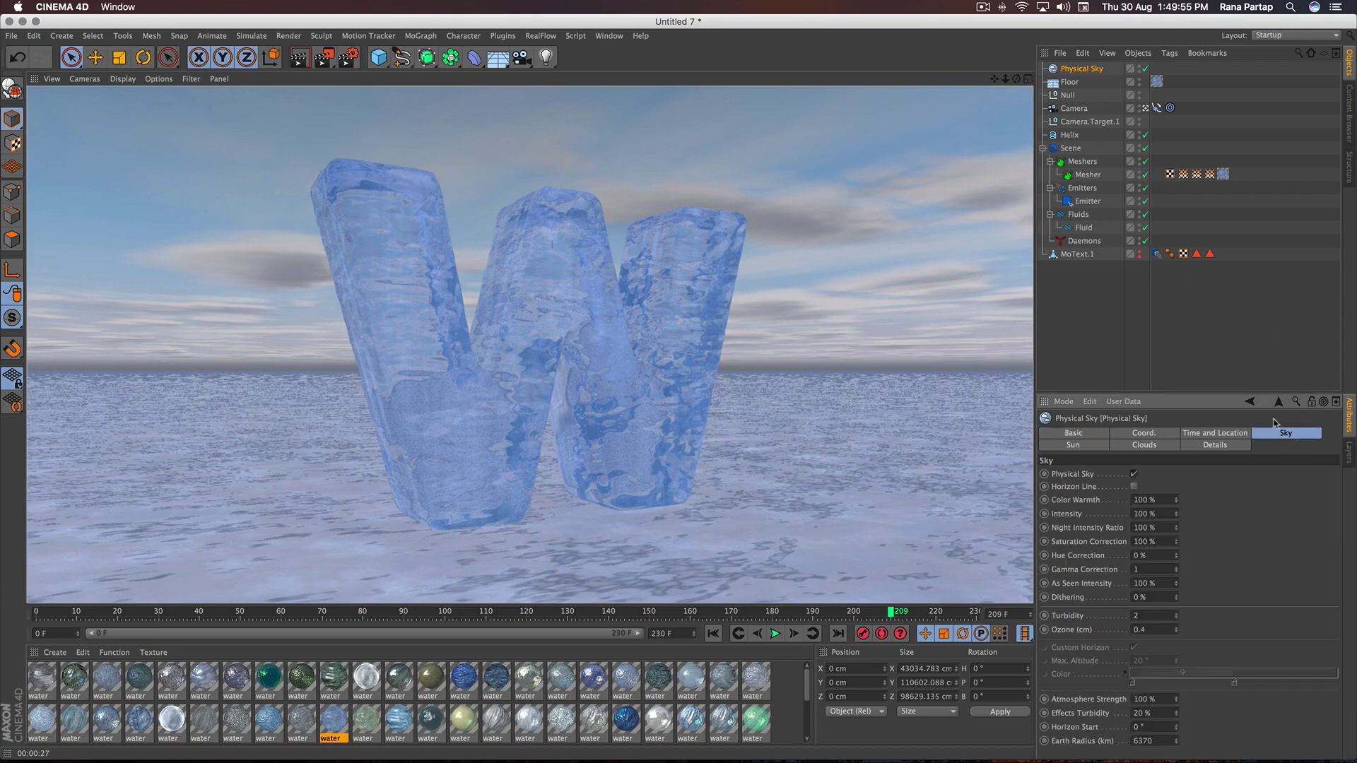
left_click(1154, 439)
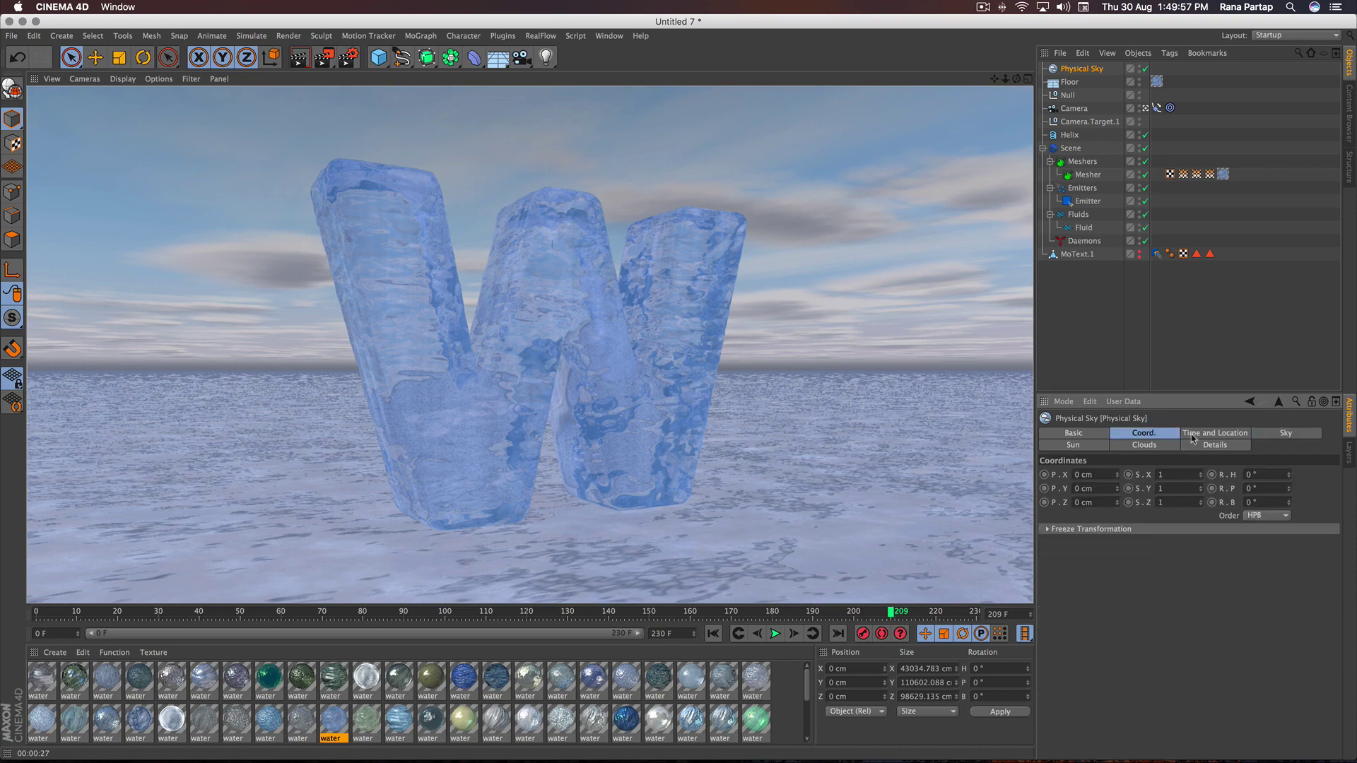
left_click(1197, 435)
mouse_move(1245, 494)
left_mouse_down()
mouse_move(1228, 527)
mouse_move(1214, 487)
left_mouse_up()
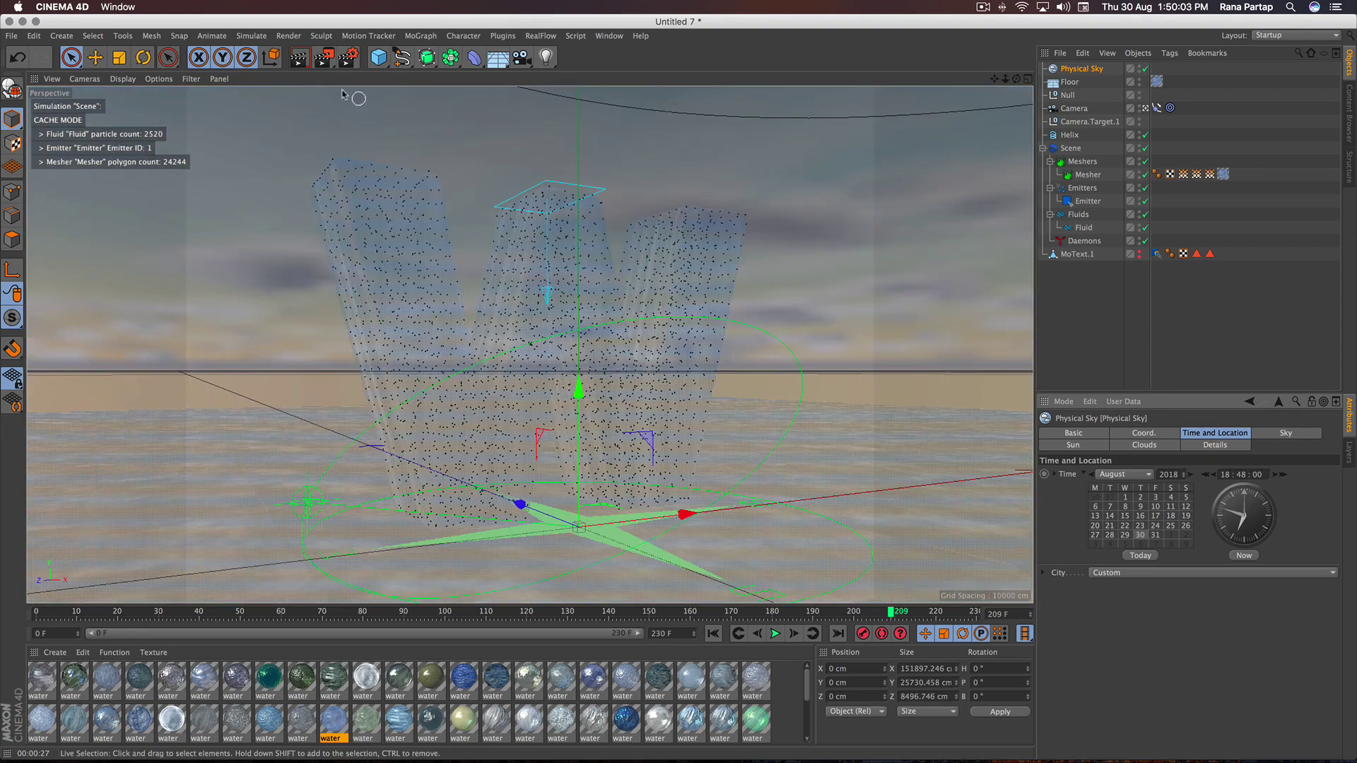
Render the viewport under the evening cloudy sky, then open the Render Settings
left_click(302, 59)
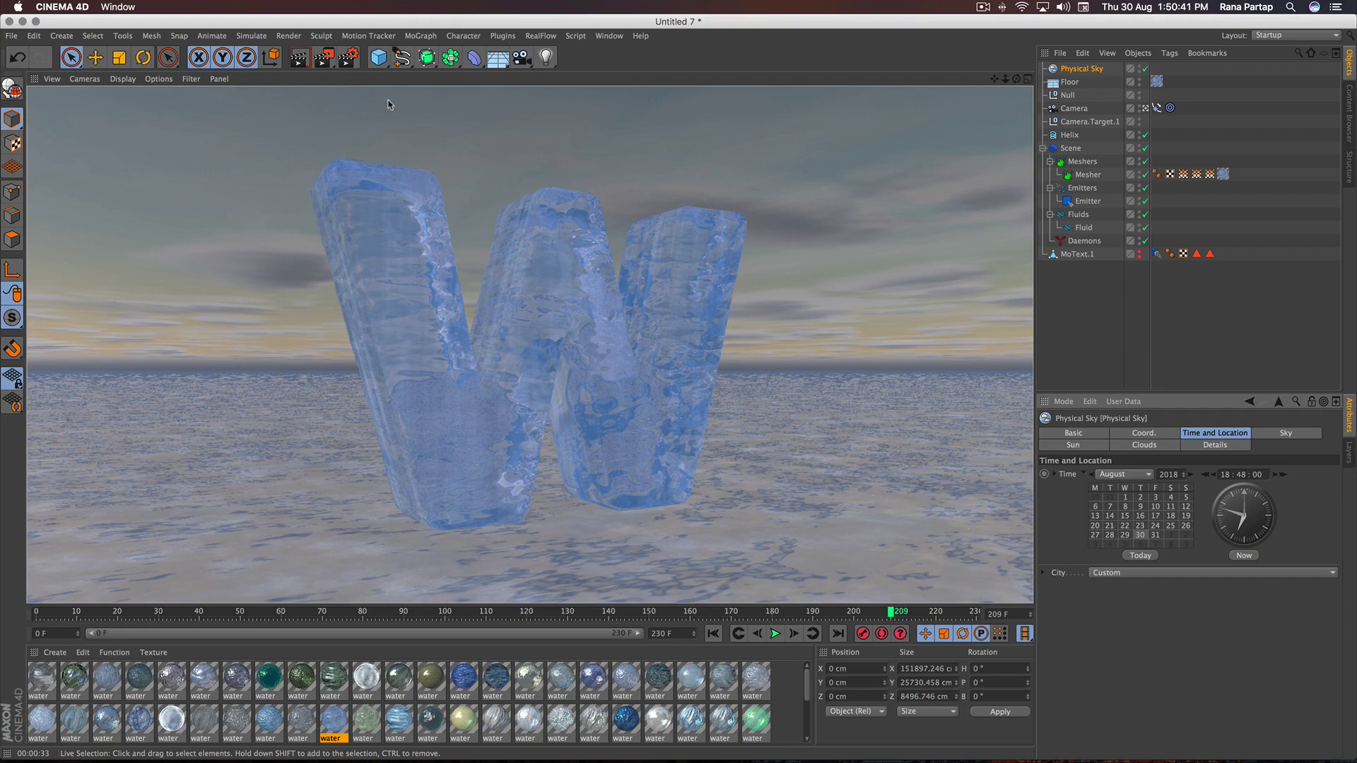
left_click(348, 58)
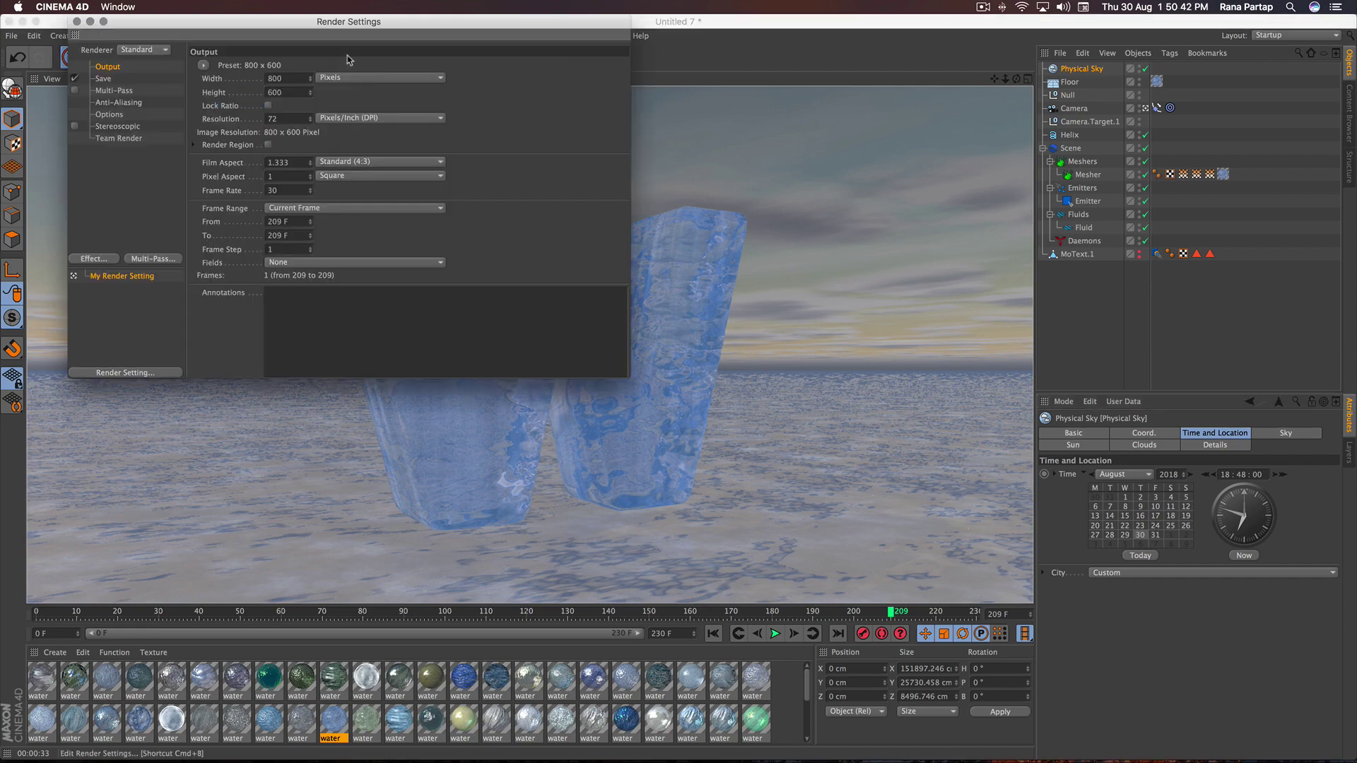
Add an Ambient Occlusion effect with 30% contrast and re-render the viewport
left_click(98, 259)
left_click(161, 344)
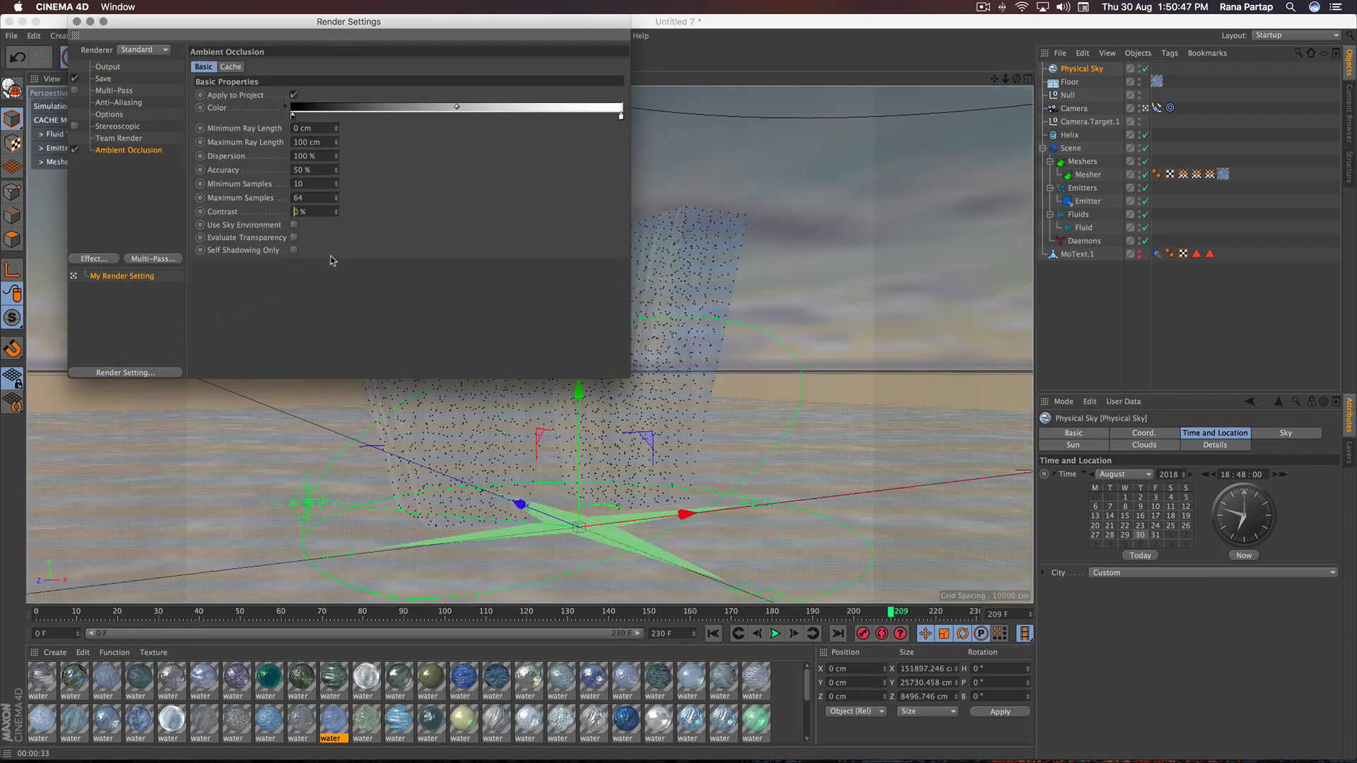
type("3")
key("Return")
left_click(78, 22)
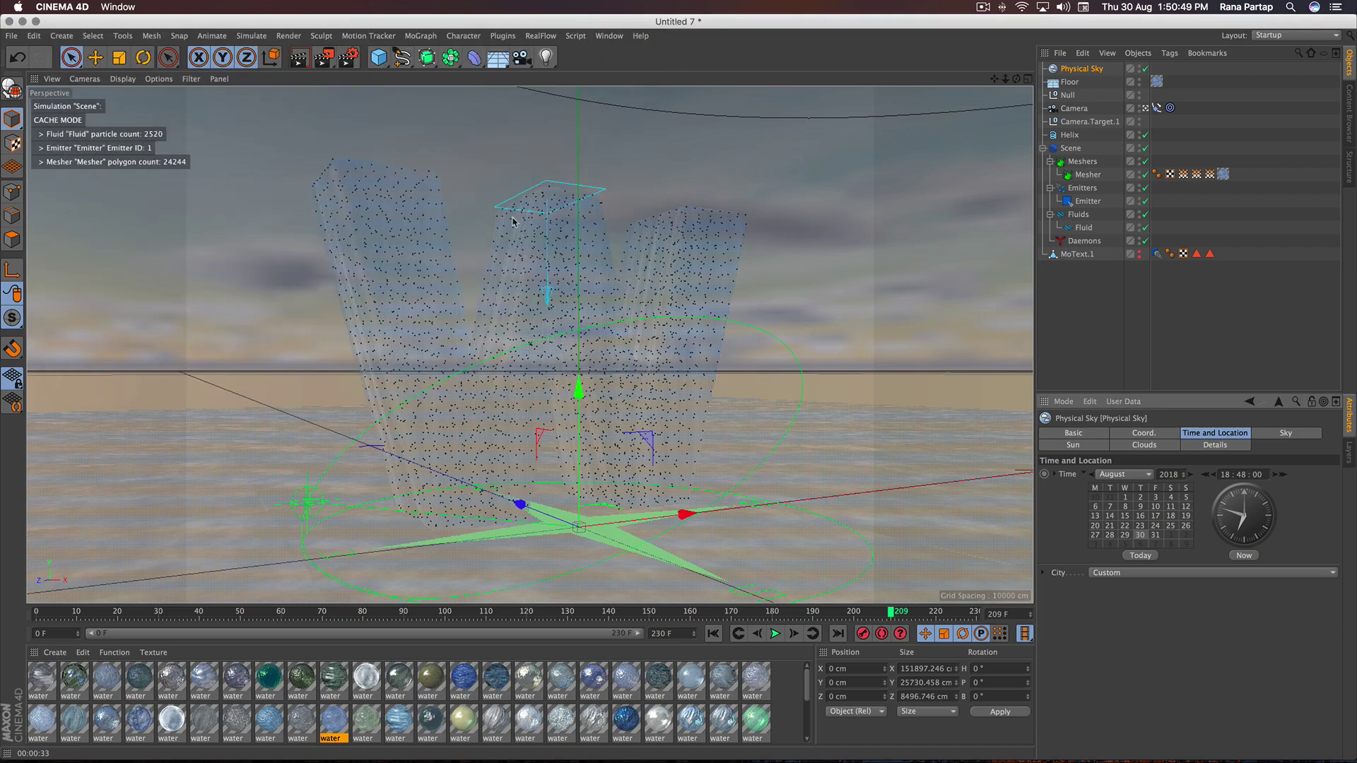
left_click(300, 62)
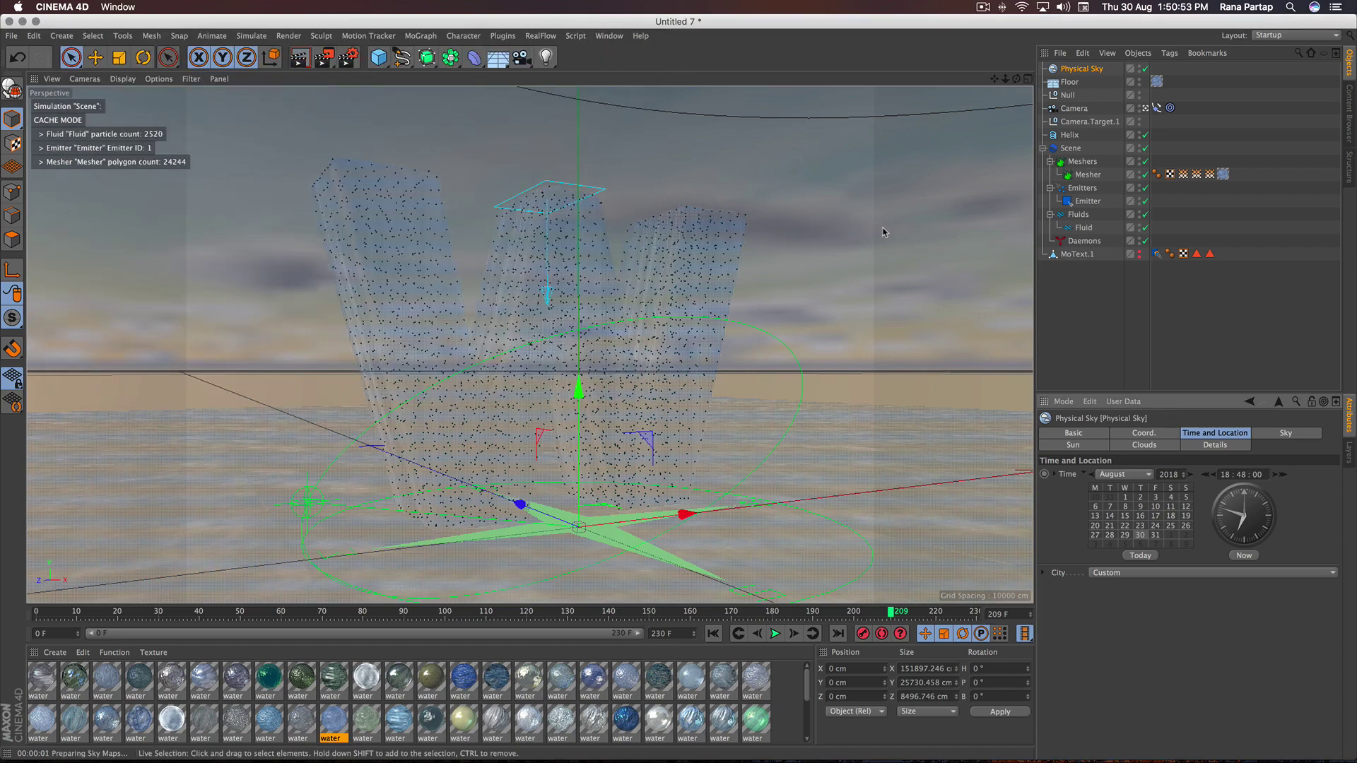